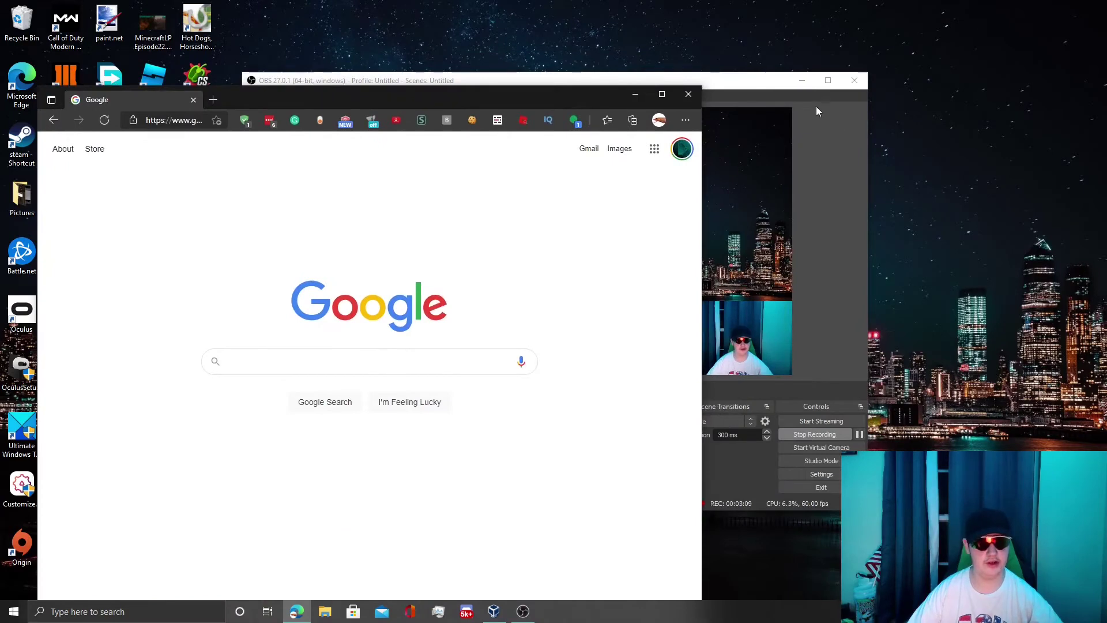
# - Minimize the OBS window and maximize the browser window showing the Google page
pyautogui.moveTo(725, 84); pyautogui.dragTo(914, 37)
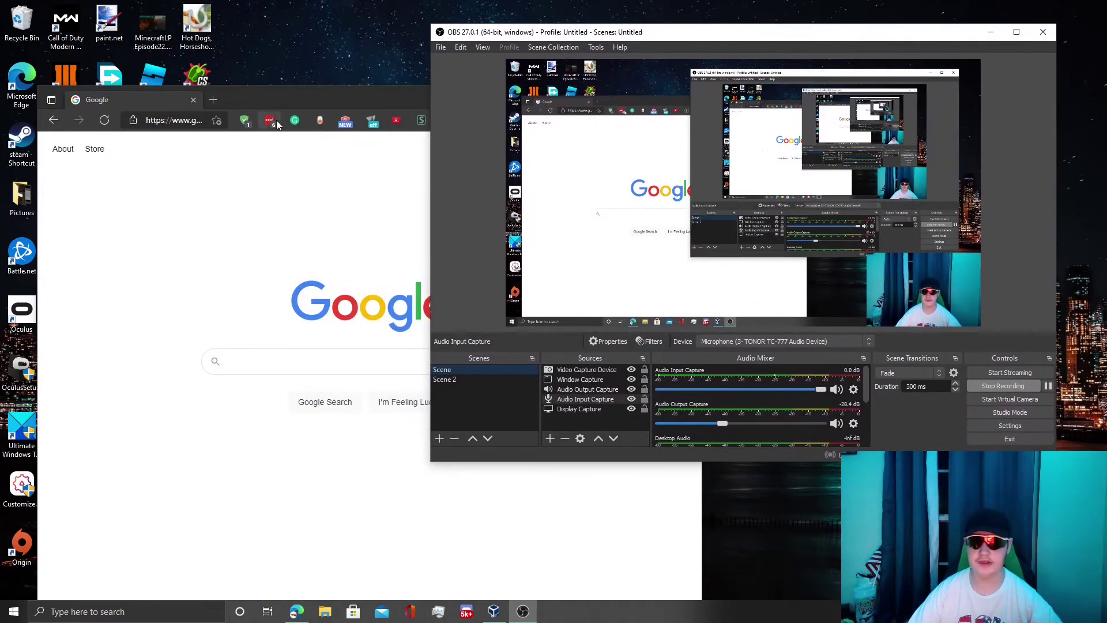
pyautogui.moveTo(280, 99); pyautogui.dragTo(268, 19)
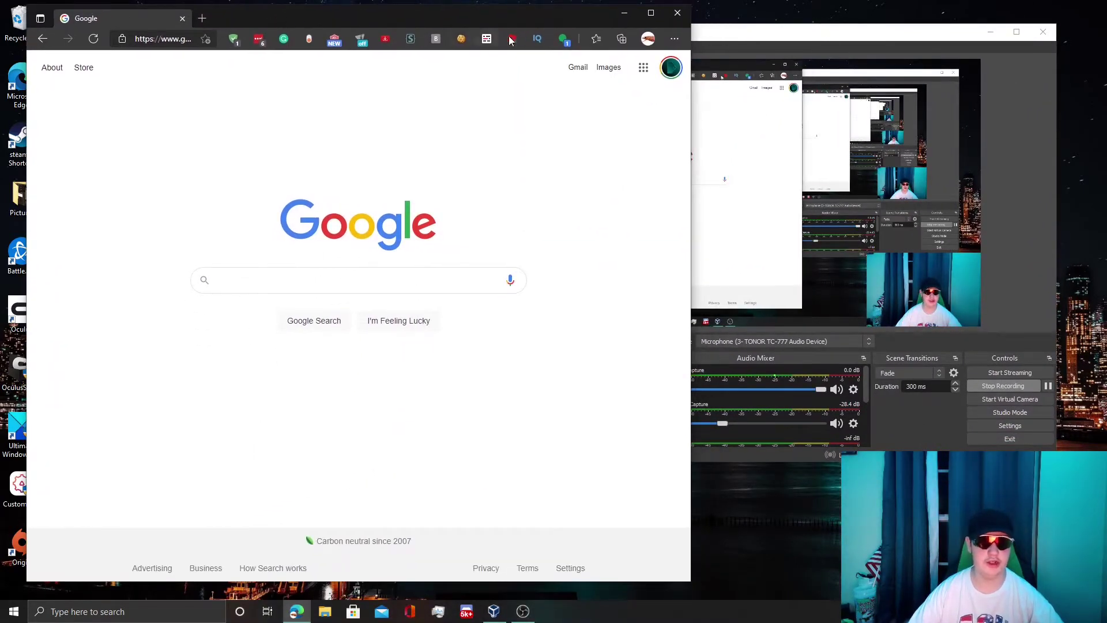
pyautogui.click(991, 30)
pyautogui.moveTo(265, 5); pyautogui.dragTo(379, 17)
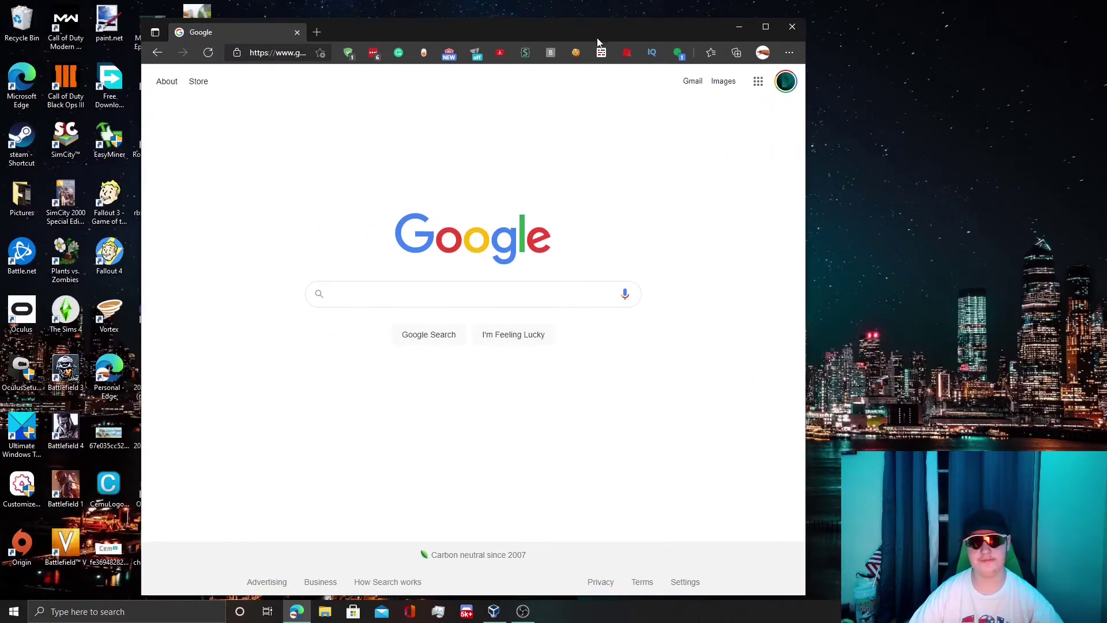
pyautogui.click(766, 23)
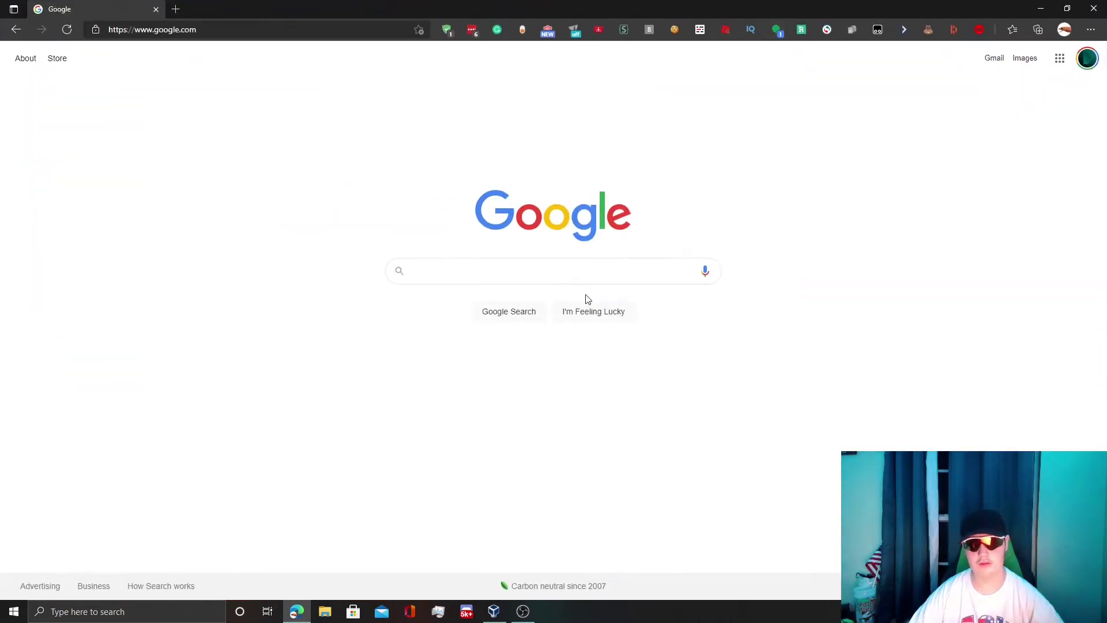
# - Search Google for "ubuntu" and open the official ubuntu.com result
pyautogui.click(571, 271)
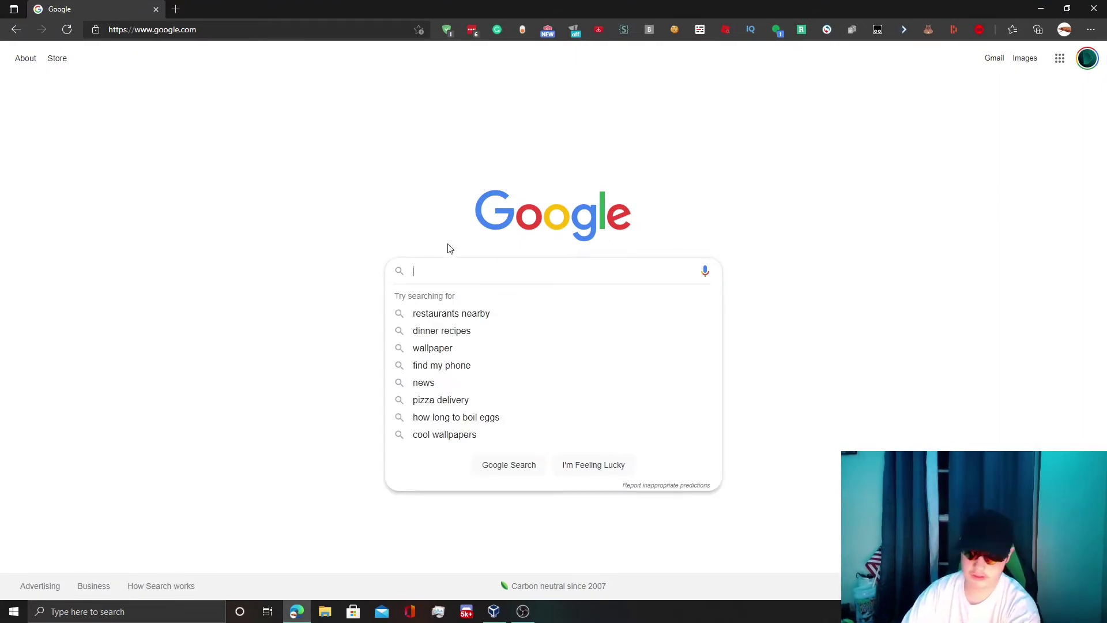
pyautogui.write('ub')
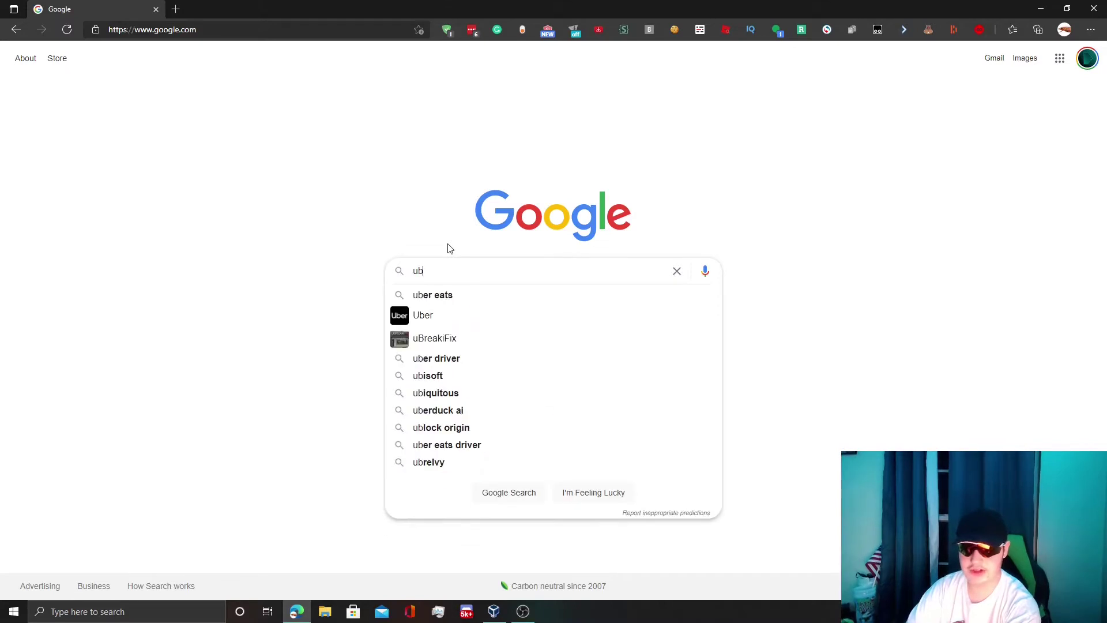
pyautogui.press('BackSpace')
pyautogui.press('BackSpace')
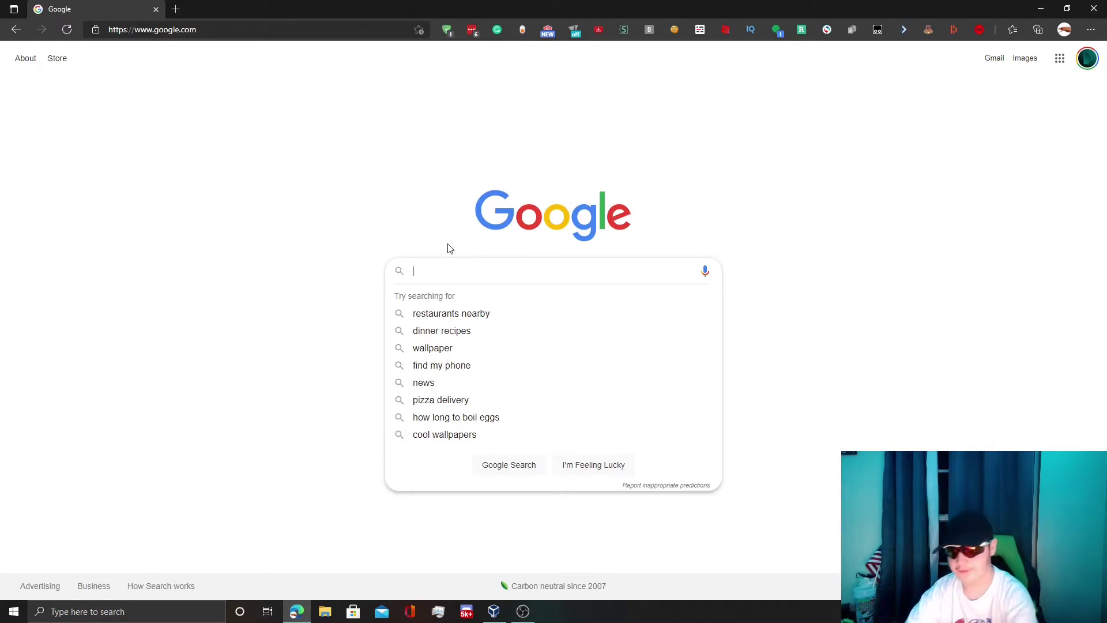
pyautogui.write('ubuntu')
pyautogui.press('Return')
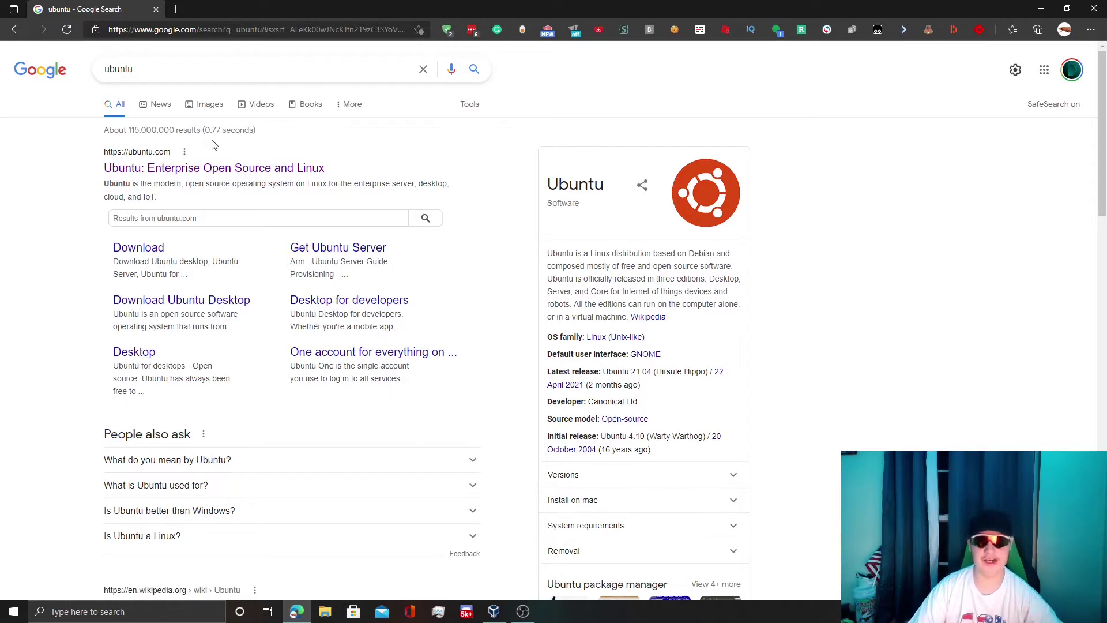
pyautogui.click(177, 168)
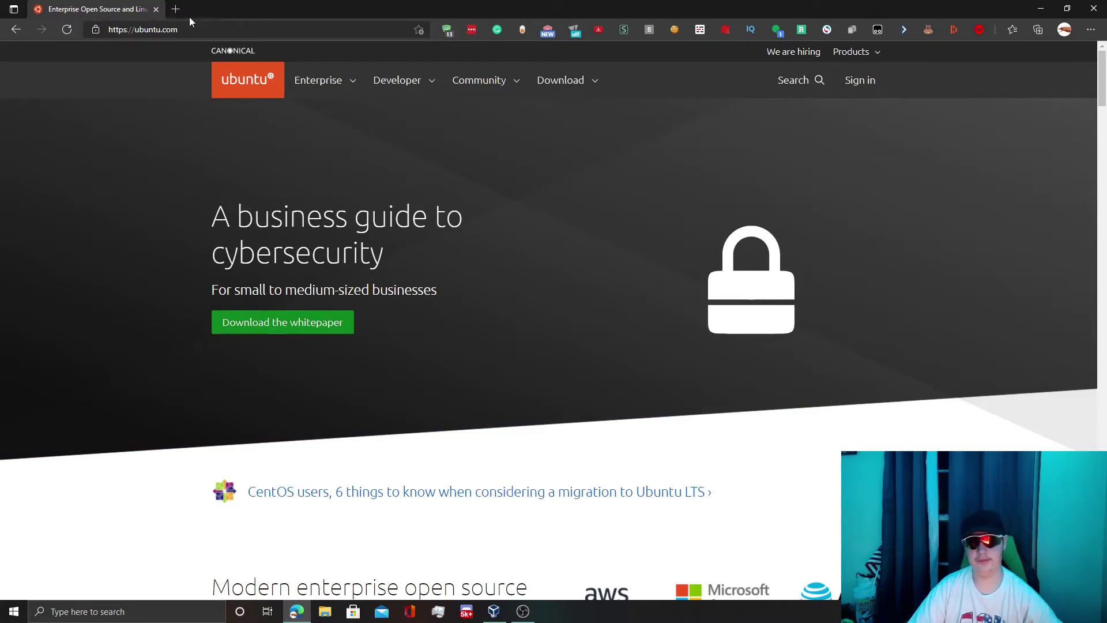
# - Return to the Google results and reopen the ubuntu.com result
pyautogui.click(106, 30)
pyautogui.click(17, 29)
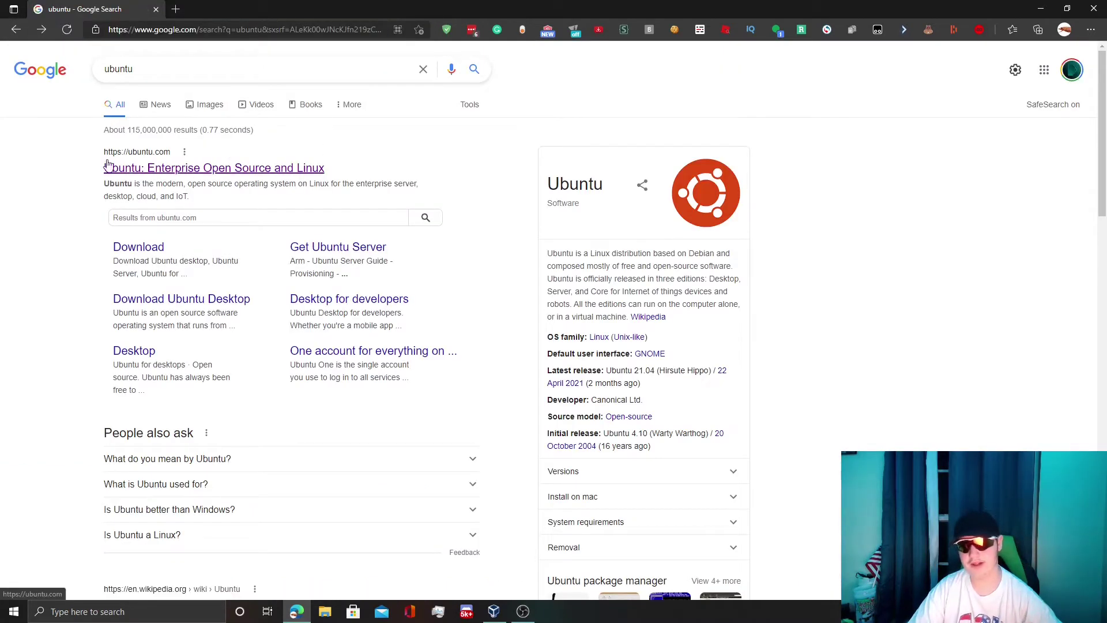
pyautogui.click(167, 170)
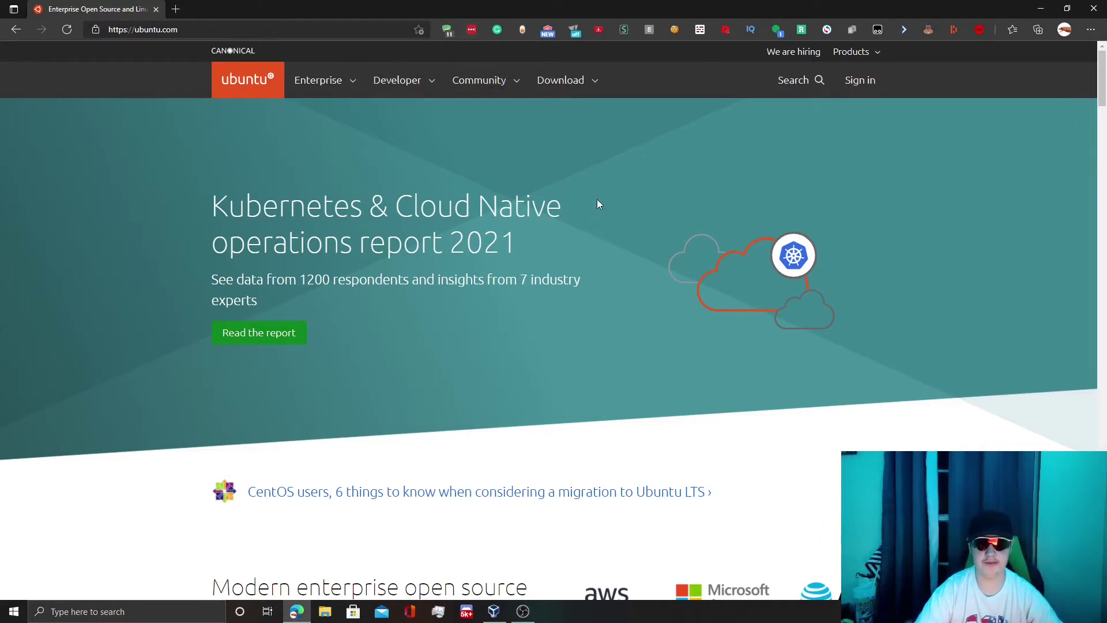
# - Download Ubuntu Desktop 20.04 LTS and save ubuntu-20.04.2.0-desktop-amd64.iso to the Desktop folder
pyautogui.click(562, 87)
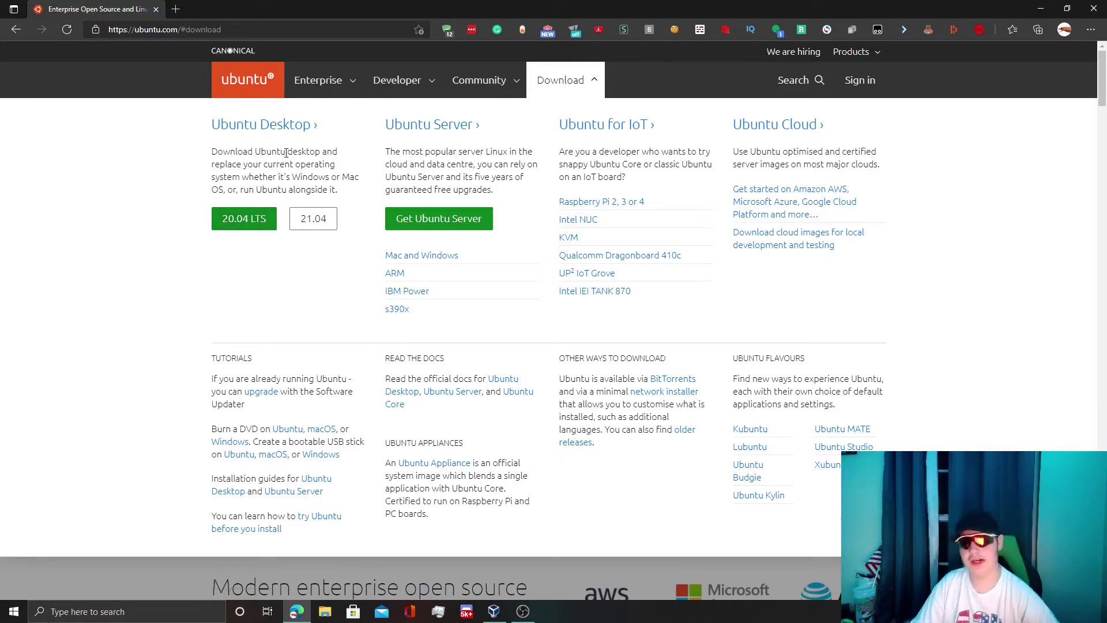
pyautogui.click(224, 221)
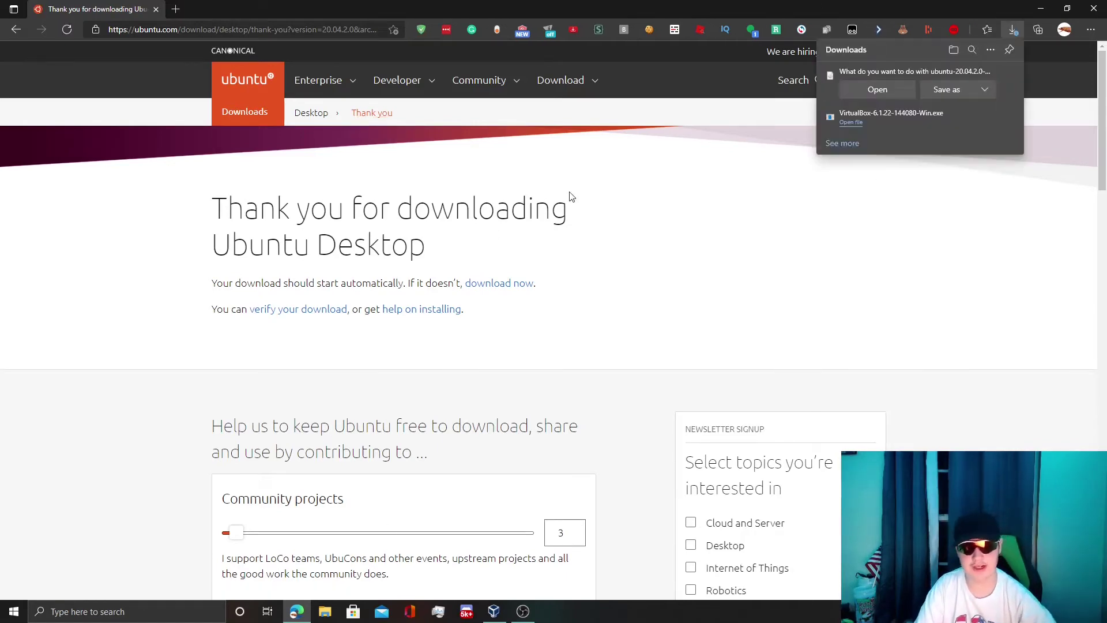
pyautogui.click(943, 92)
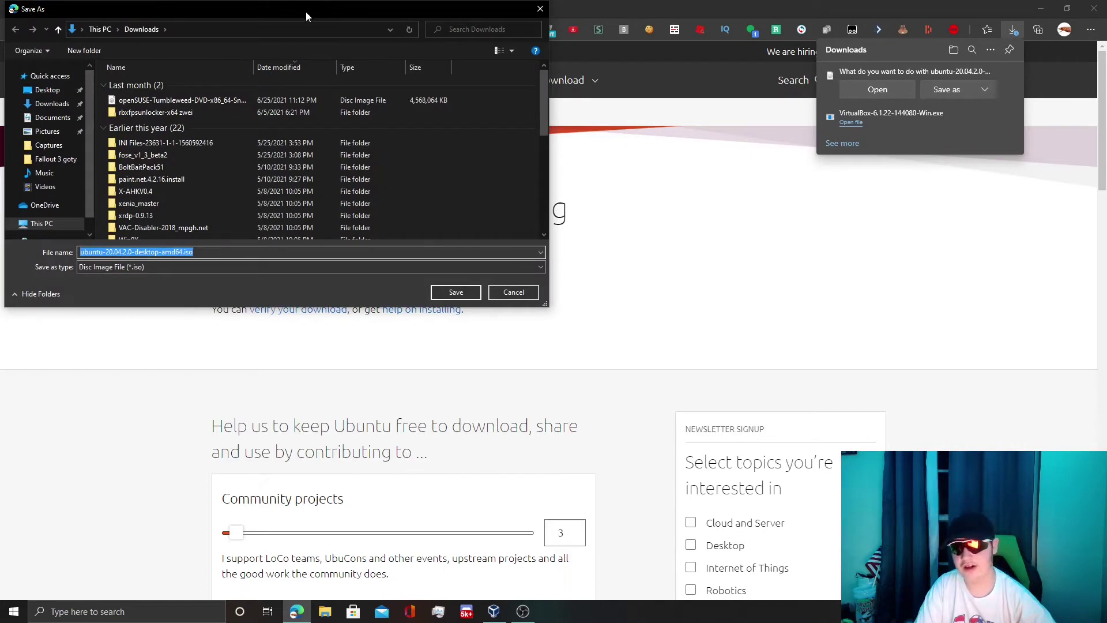
pyautogui.moveTo(306, 12); pyautogui.dragTo(468, 68)
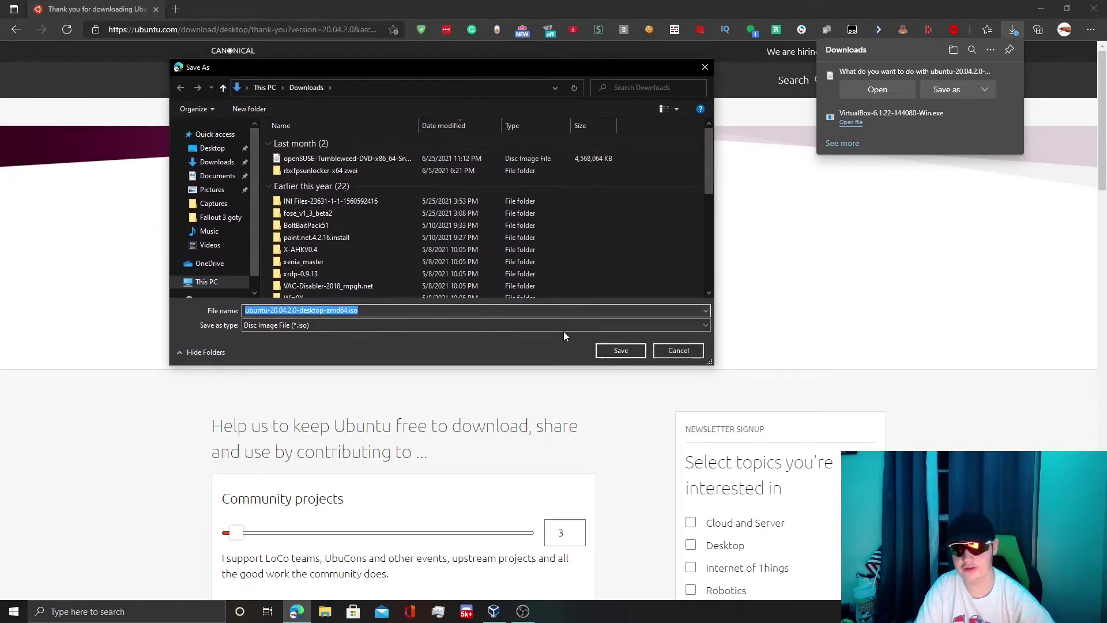
pyautogui.click(614, 346)
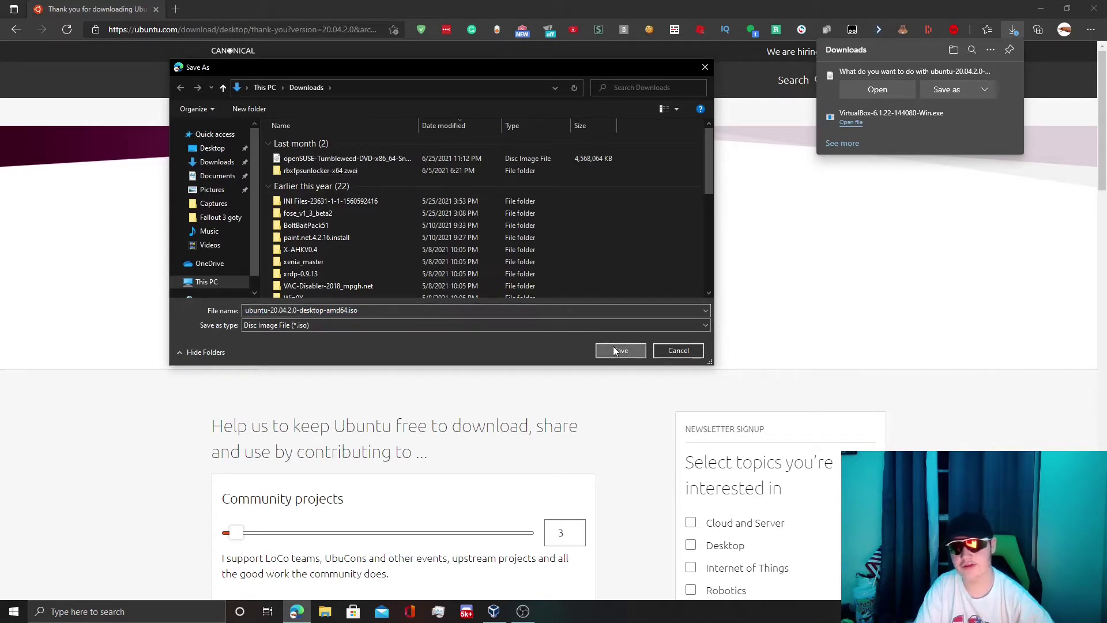
pyautogui.click(212, 148)
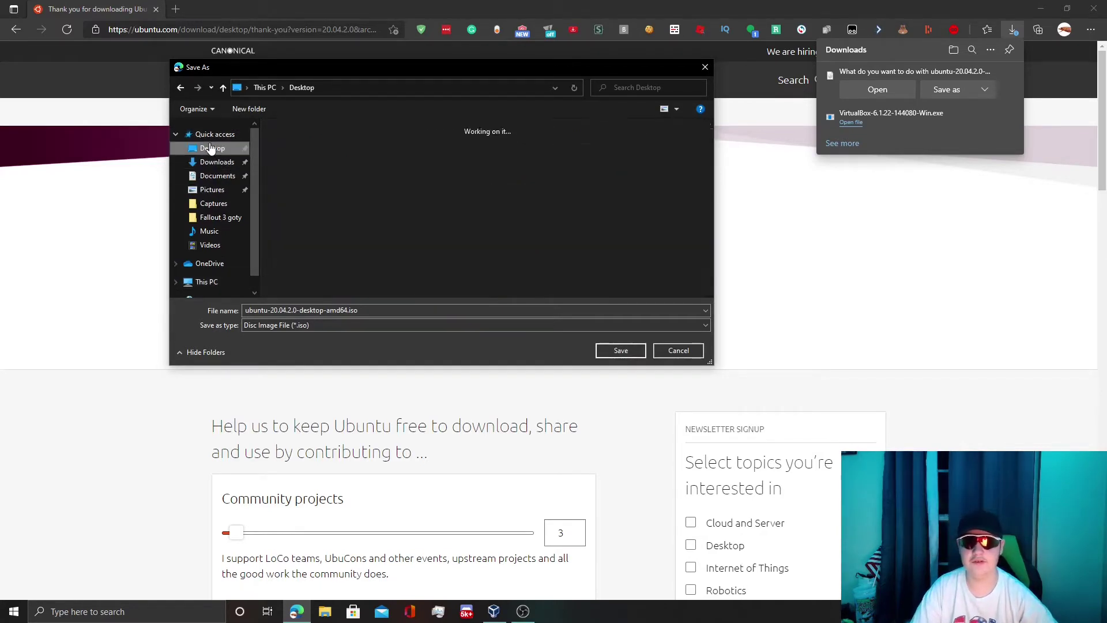
pyautogui.click(628, 352)
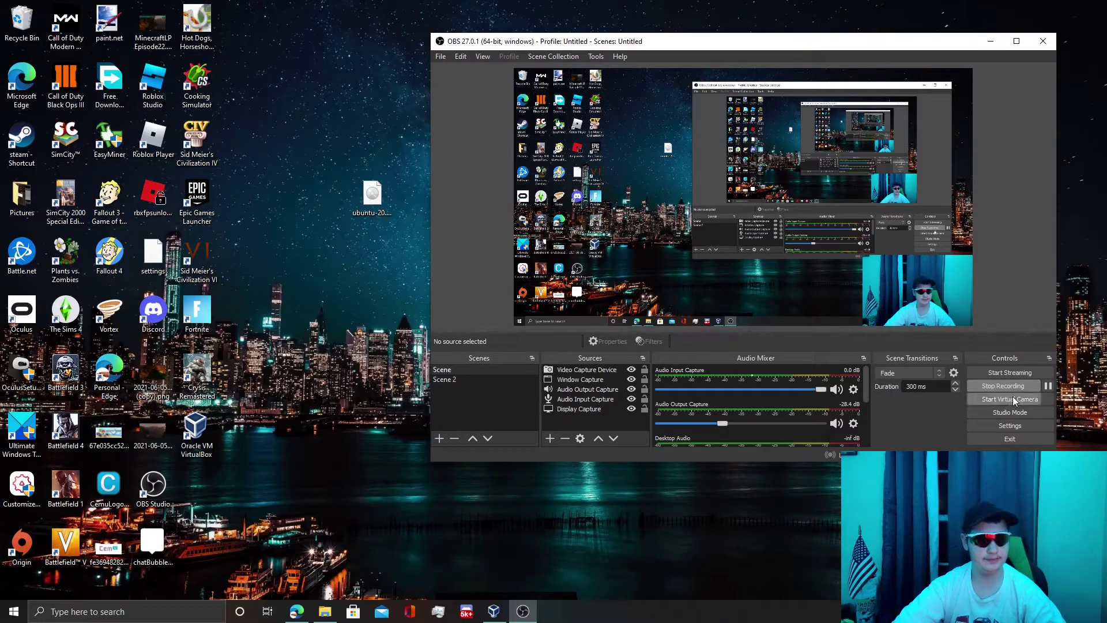
# - Minimize the OBS window and move the Ubuntu ISO file to an open area near the middle of the desktop
pyautogui.click(991, 41)
pyautogui.moveTo(687, 17); pyautogui.dragTo(433, 298)
pyautogui.moveTo(312, 263); pyautogui.dragTo(560, 91)
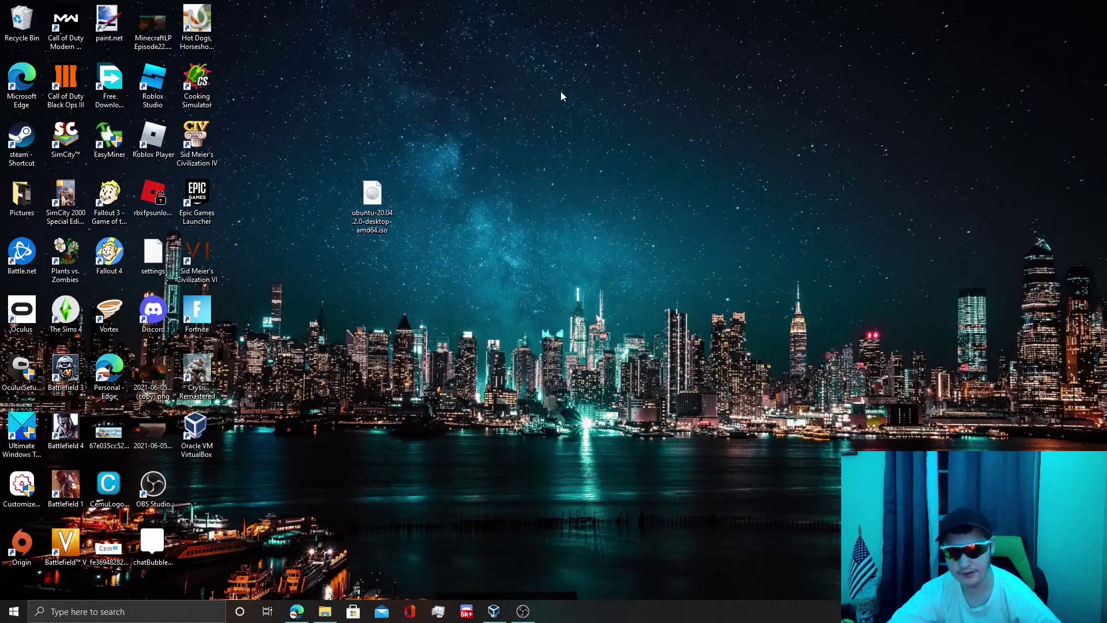
pyautogui.moveTo(378, 187); pyautogui.dragTo(542, 186)
pyautogui.moveTo(676, 61); pyautogui.dragTo(443, 282)
pyautogui.moveTo(465, 245); pyautogui.dragTo(441, 254)
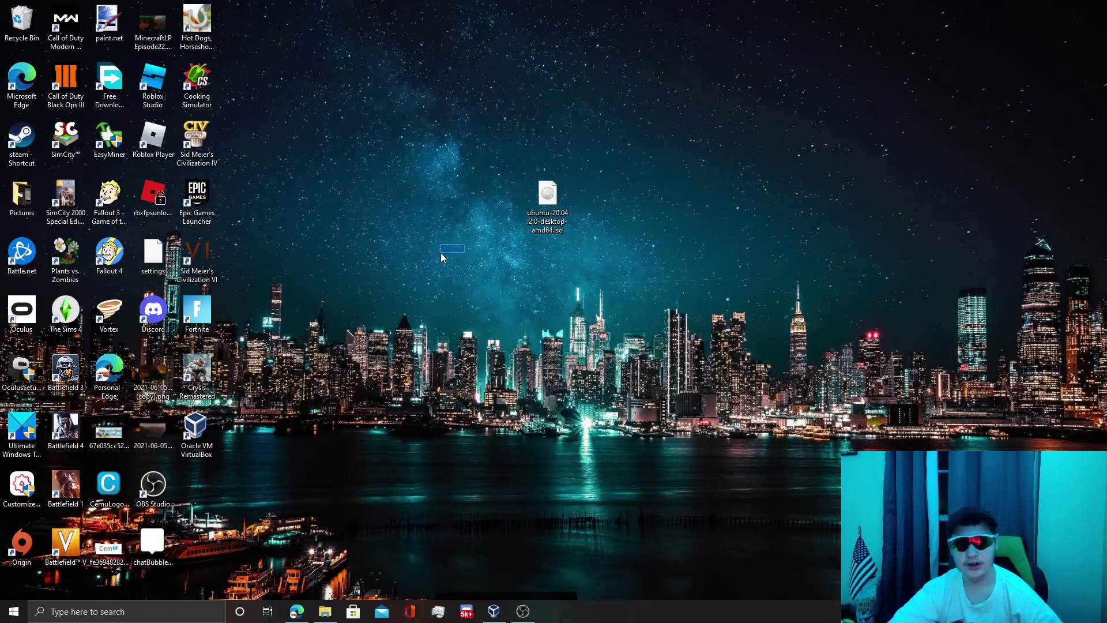
pyautogui.moveTo(564, 110); pyautogui.dragTo(530, 248)
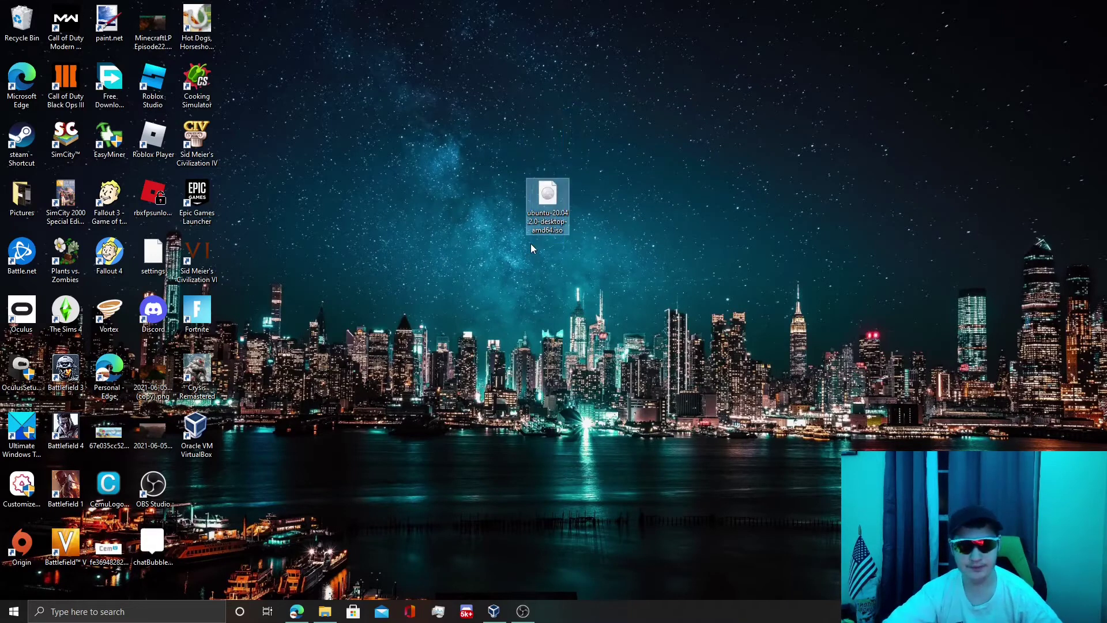
pyautogui.click(580, 152)
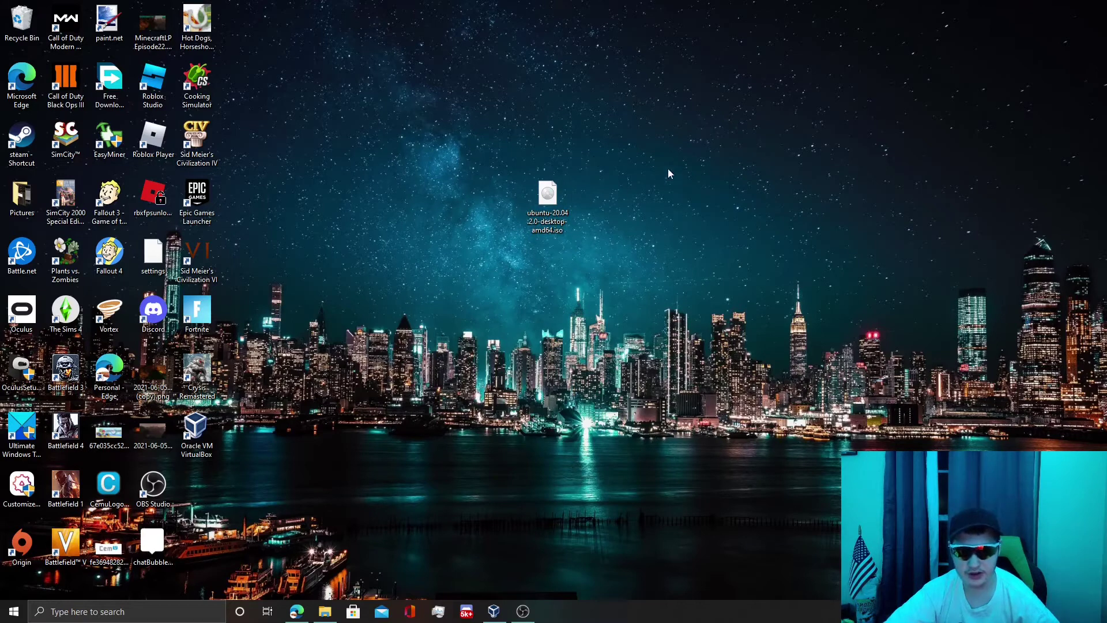
pyautogui.moveTo(564, 213); pyautogui.dragTo(490, 208)
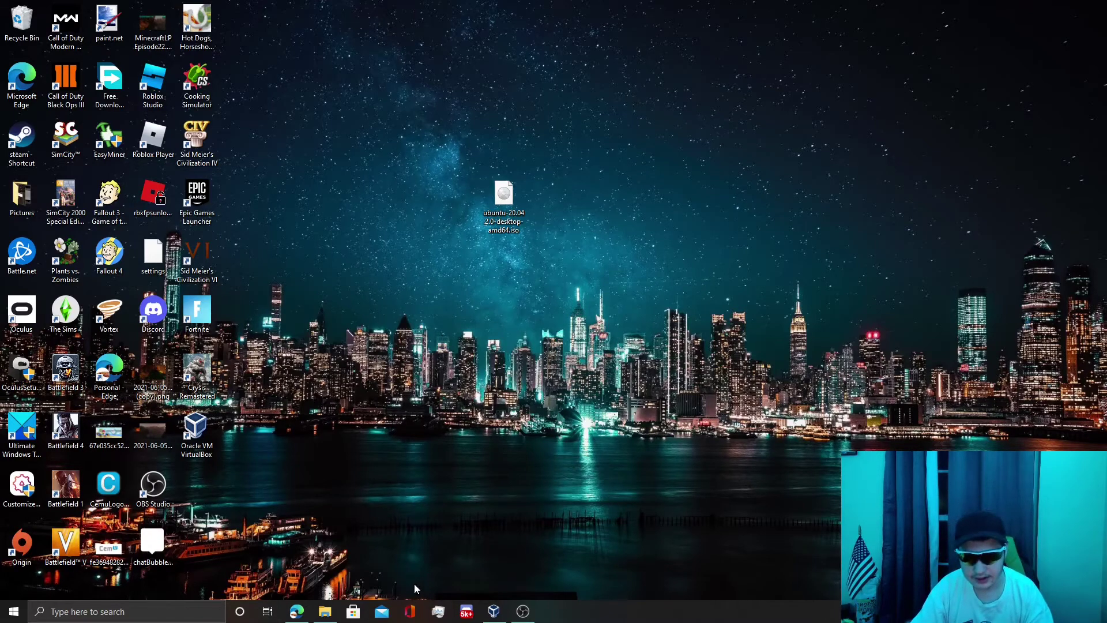
# - Switch back to Edge, open Google in a new tab, search for "rufus" and open the rufus.ie result
pyautogui.click(297, 611)
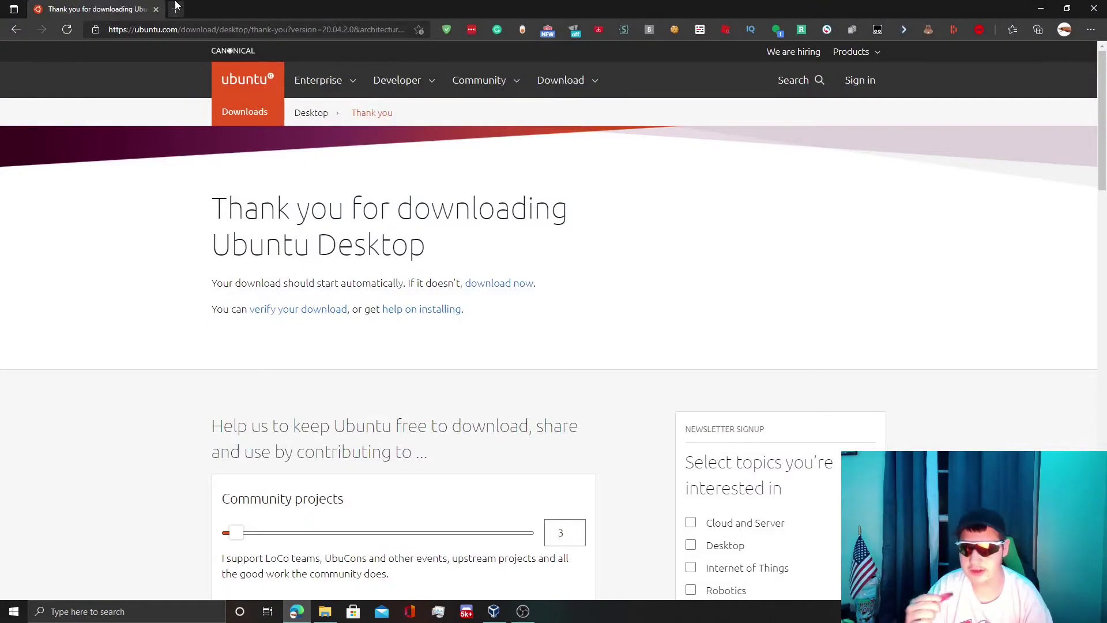
pyautogui.click(176, 8)
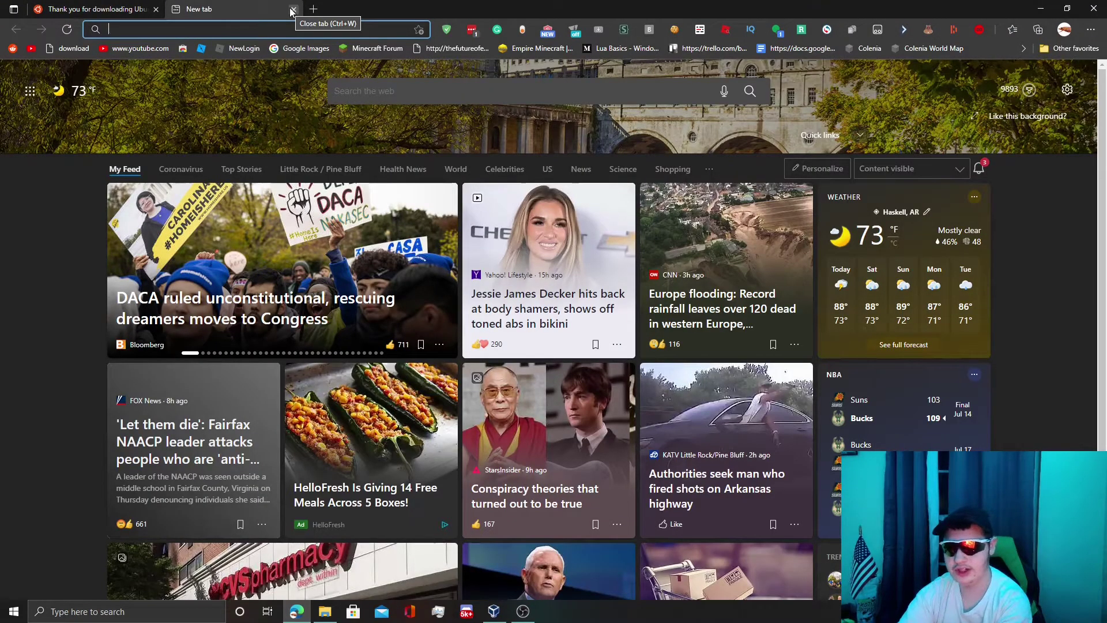
pyautogui.write('google')
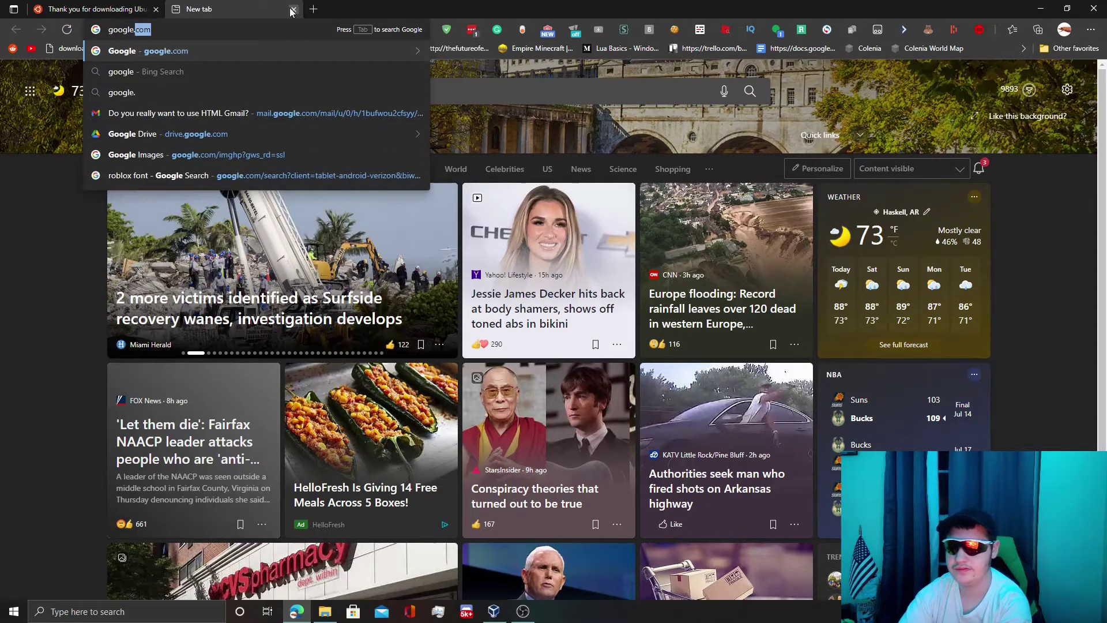
pyautogui.press('Return')
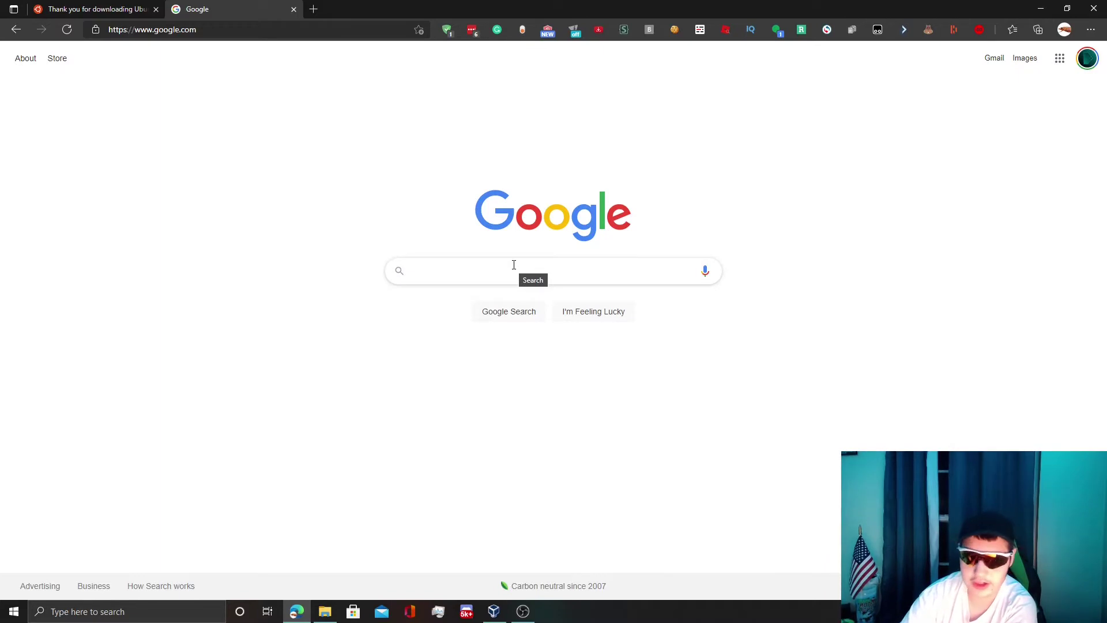
pyautogui.write('rufus')
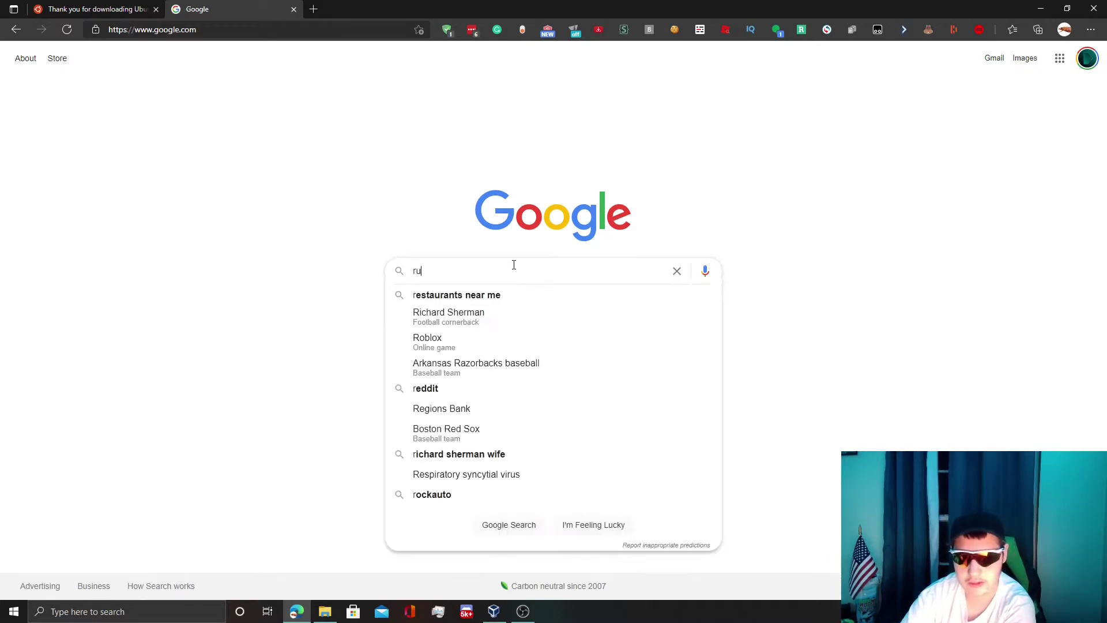
pyautogui.press('Return')
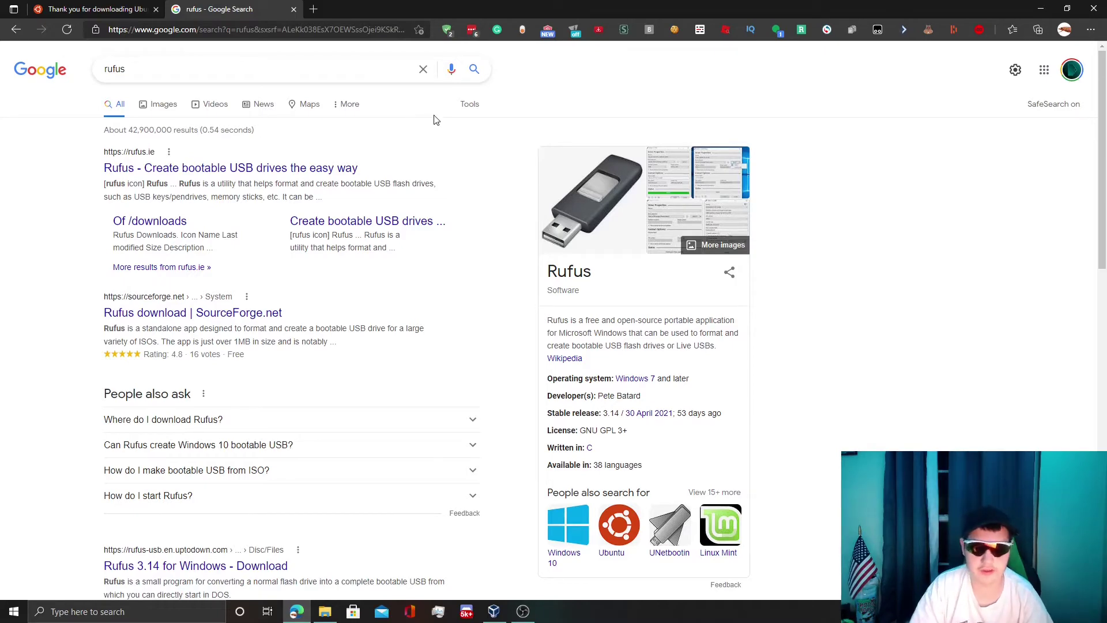
pyautogui.click(332, 167)
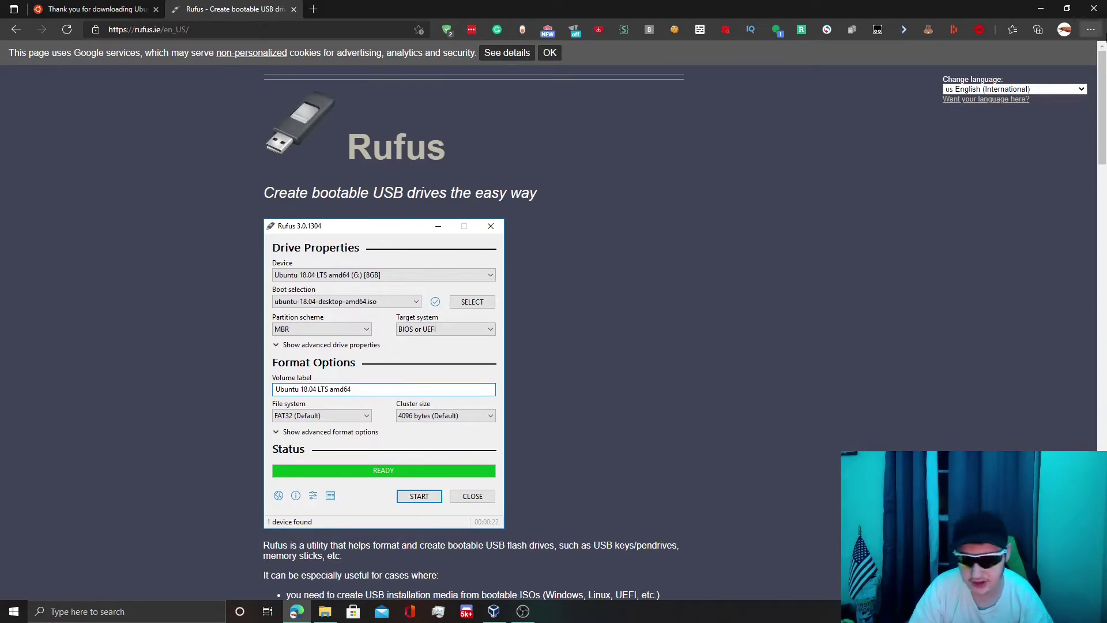
# - Look over the Rufus page down to its download section and check the site's address
pyautogui.scroll(-2, 781, 145)
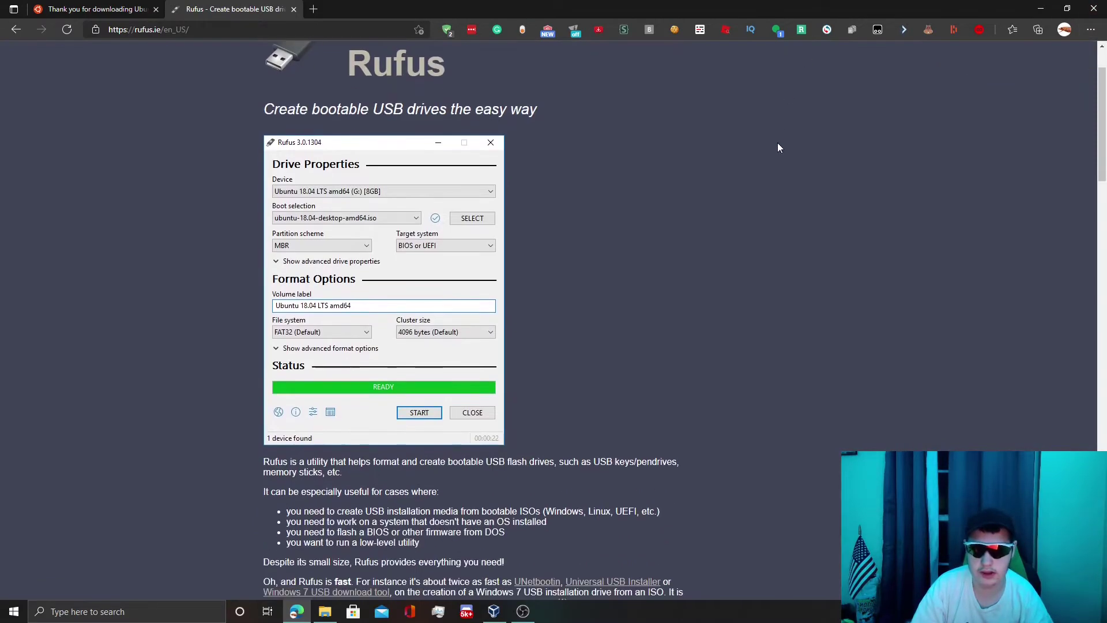
pyautogui.scroll(2, 779, 147)
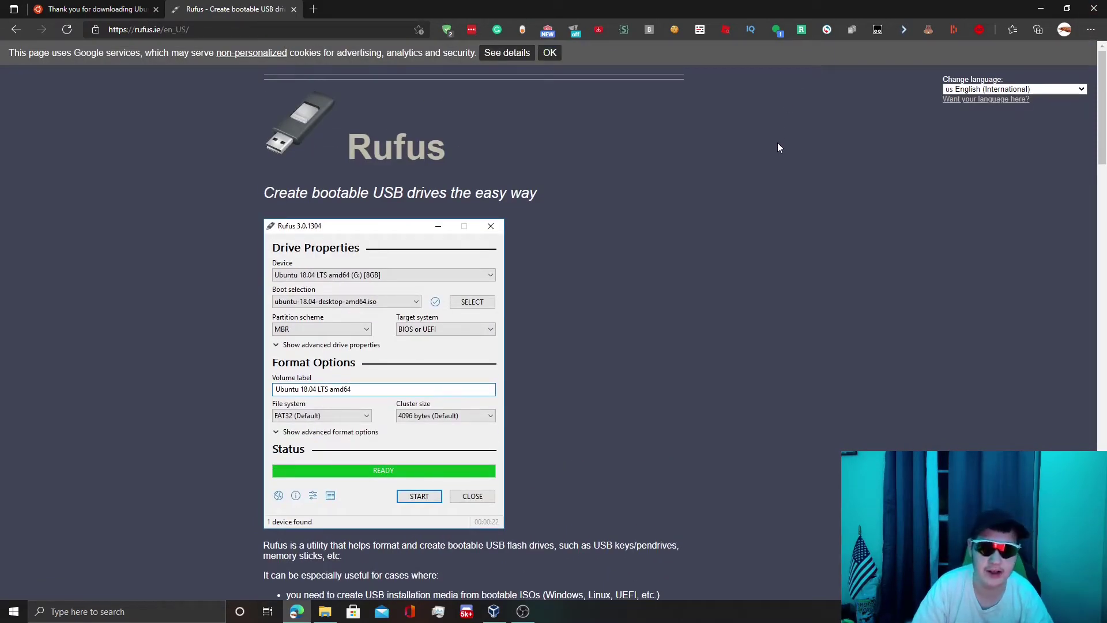
pyautogui.scroll(-7, 692, 205)
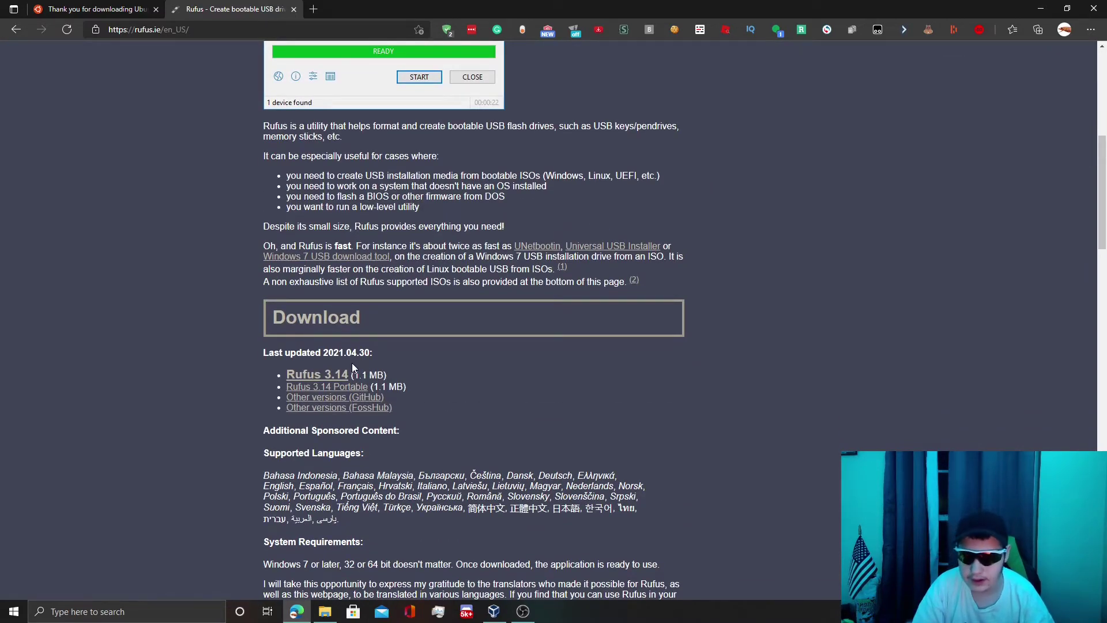
pyautogui.scroll(7, 447, 225)
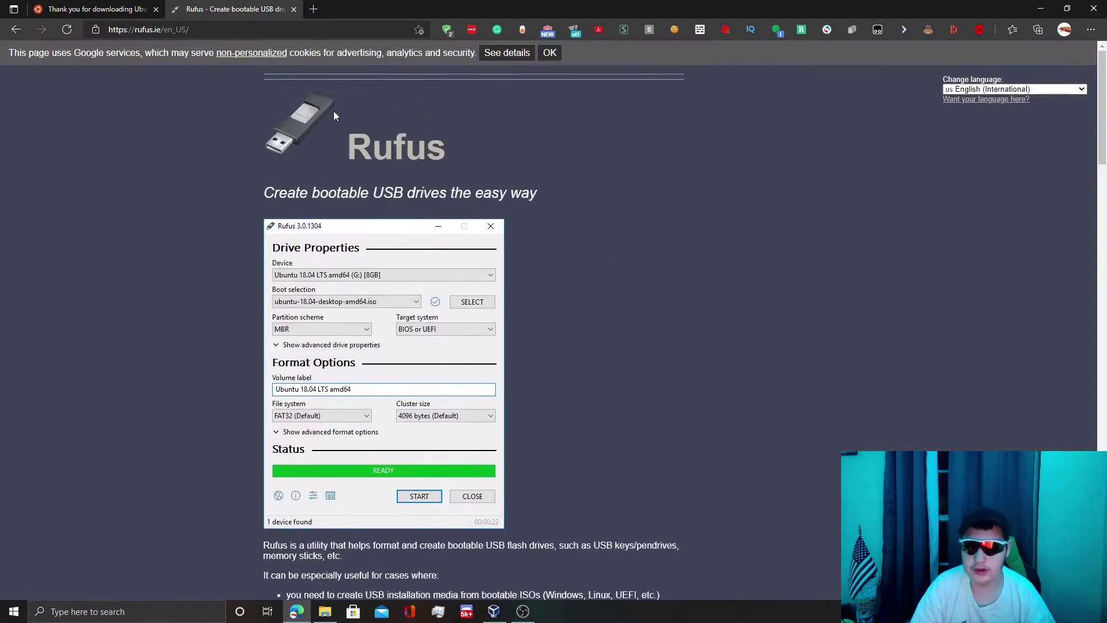
pyautogui.moveTo(157, 30)
pyautogui.mouseDown()
pyautogui.moveTo(120, 33)
pyautogui.moveTo(138, 36)
pyautogui.mouseUp()
pyautogui.click(136, 30)
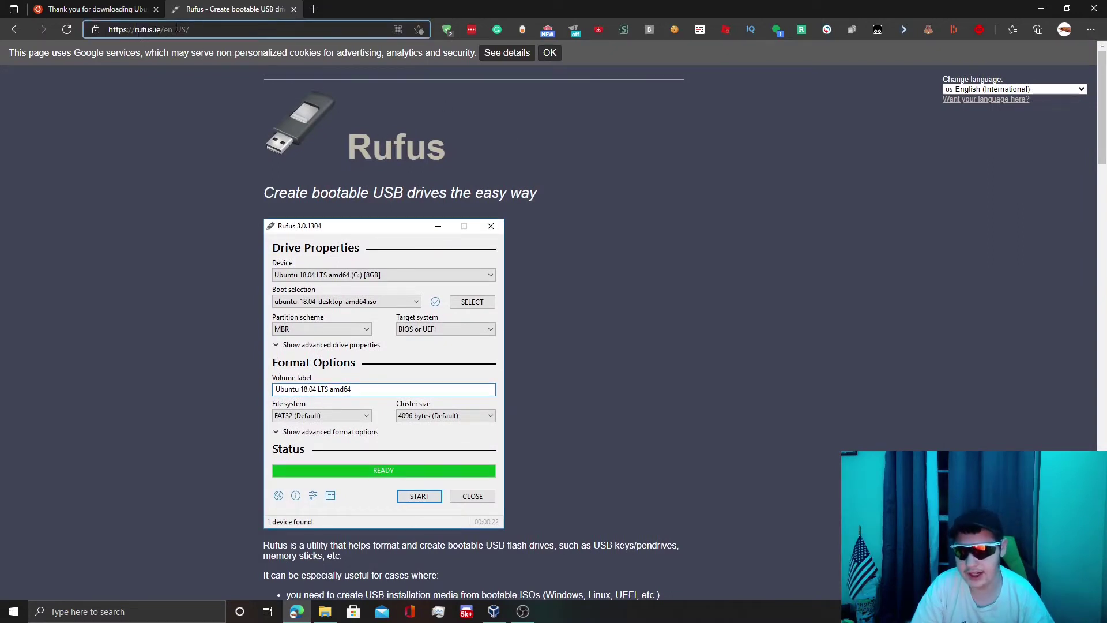
pyautogui.moveTo(237, 29); pyautogui.dragTo(184, 34)
pyautogui.click(395, 139)
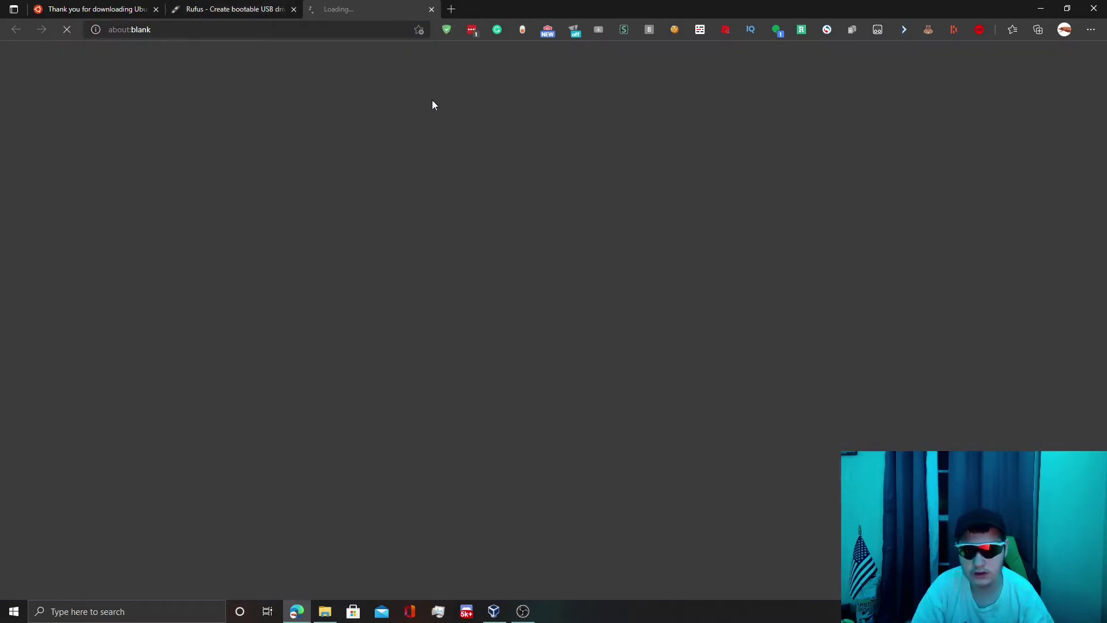
pyautogui.click(432, 9)
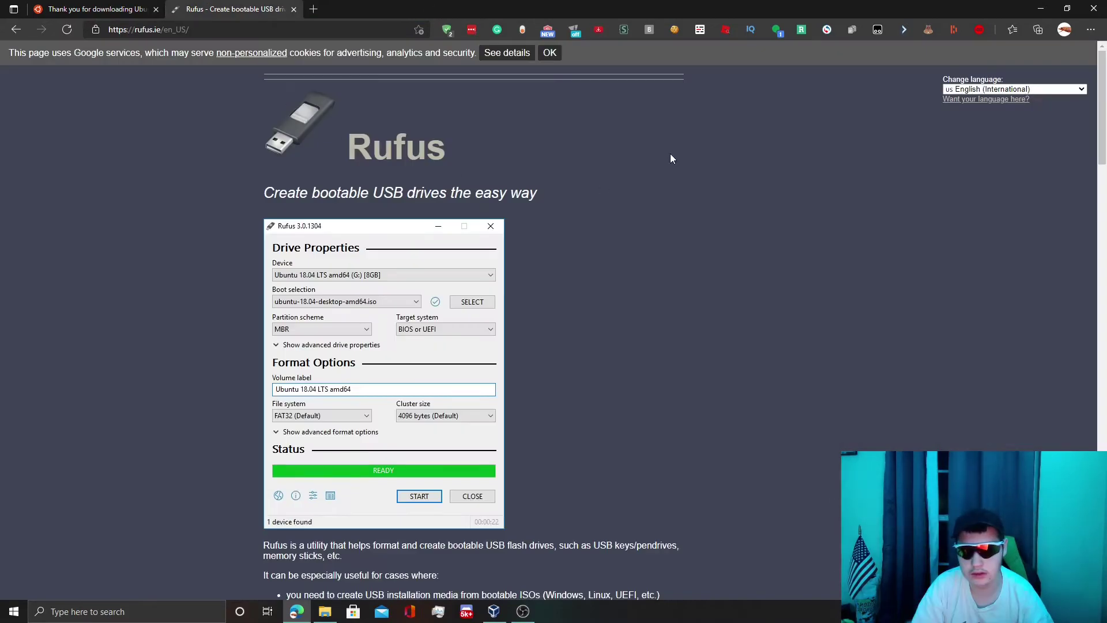
# - Download Rufus 3.14 from the Rufus page's download section and save rufus-3.14 (1).exe to the Desktop folder
pyautogui.scroll(-8, 670, 153)
pyautogui.scroll(5, 673, 167)
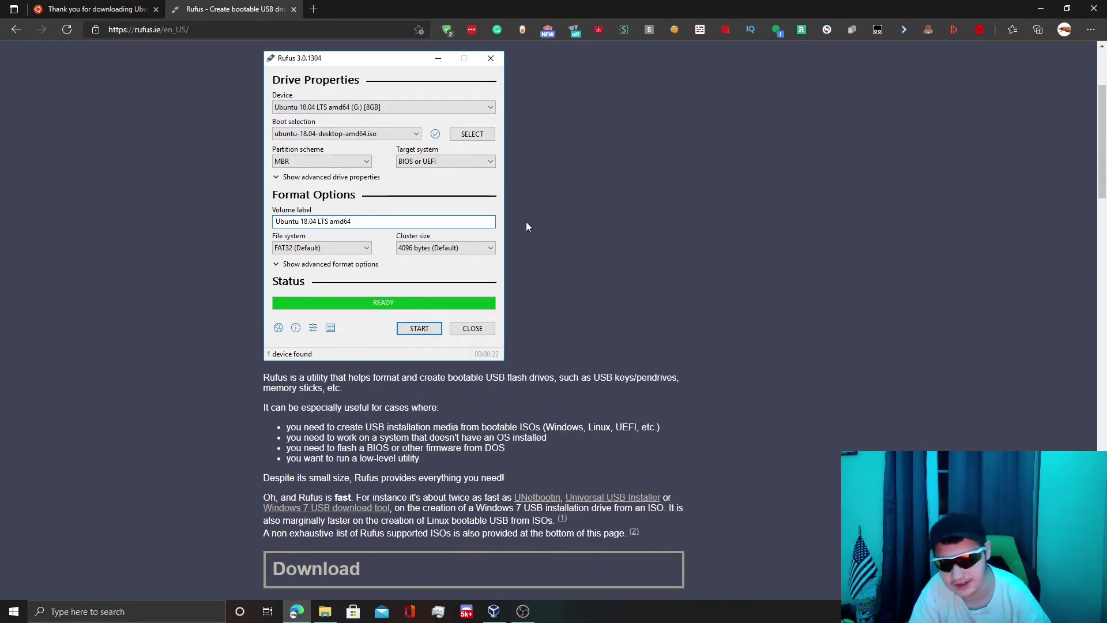
pyautogui.scroll(-1, 434, 285)
pyautogui.scroll(3, 485, 157)
pyautogui.scroll(-2, 467, 195)
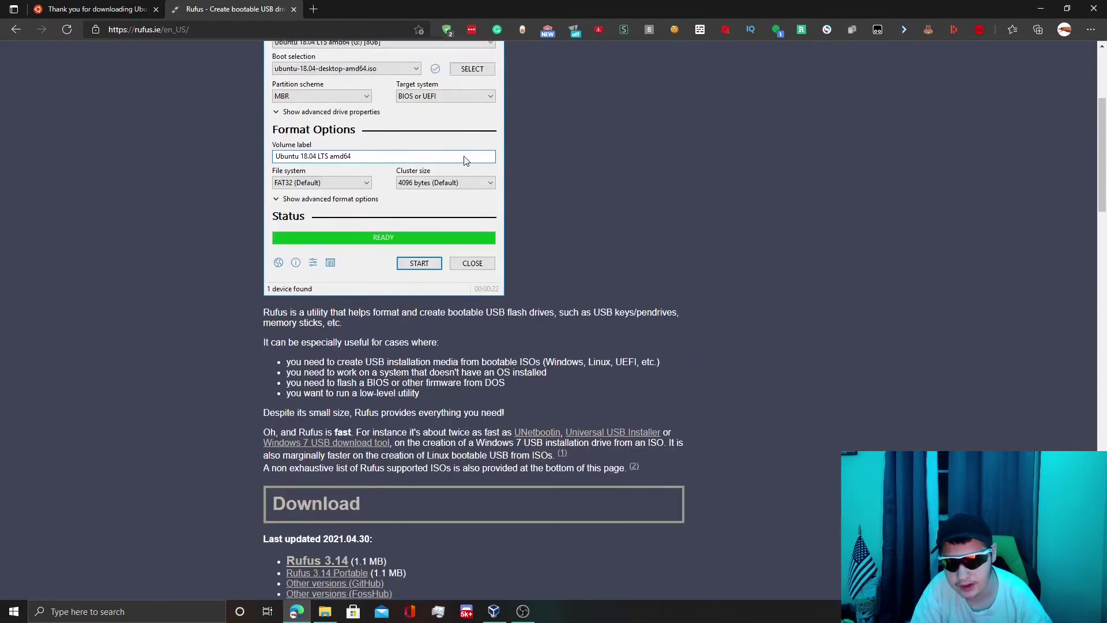
pyautogui.scroll(4, 368, 317)
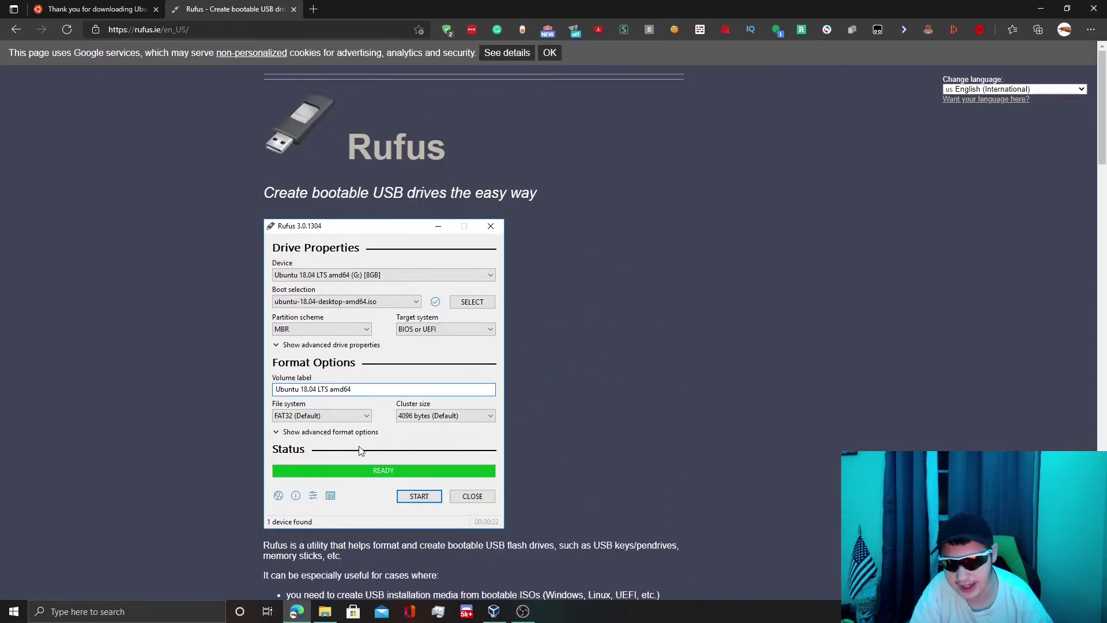
pyautogui.scroll(-7, 375, 369)
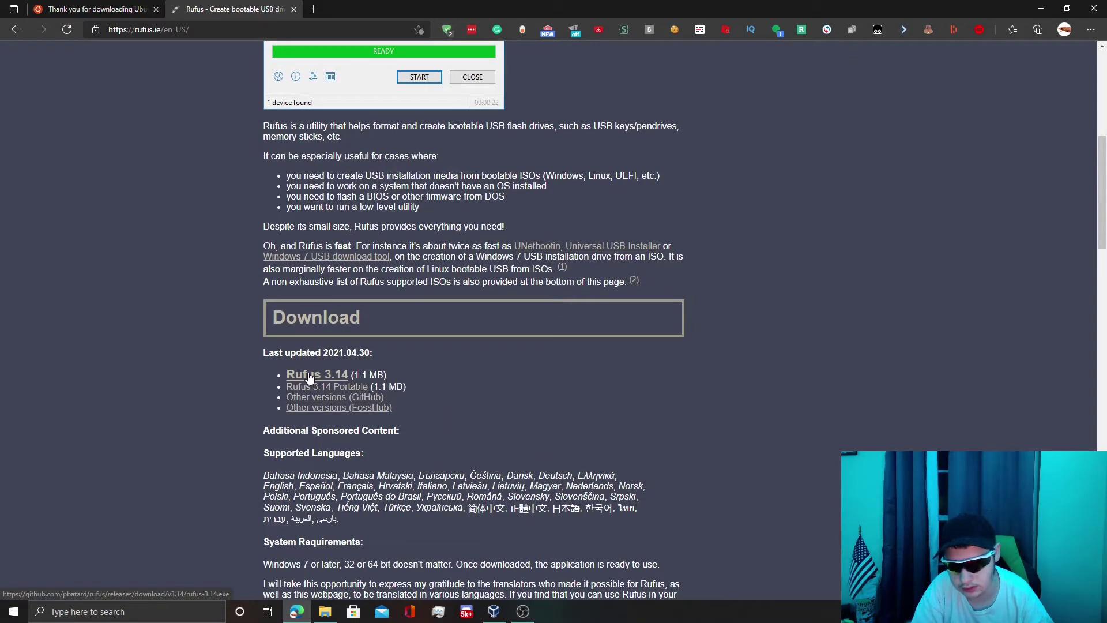
pyautogui.click(311, 377)
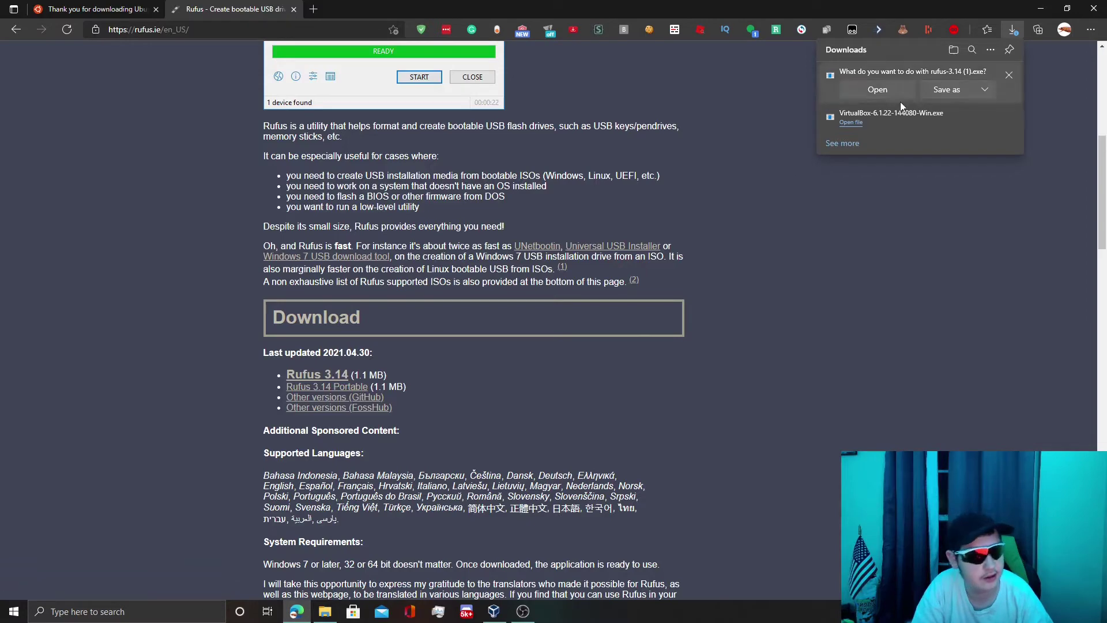
pyautogui.click(947, 89)
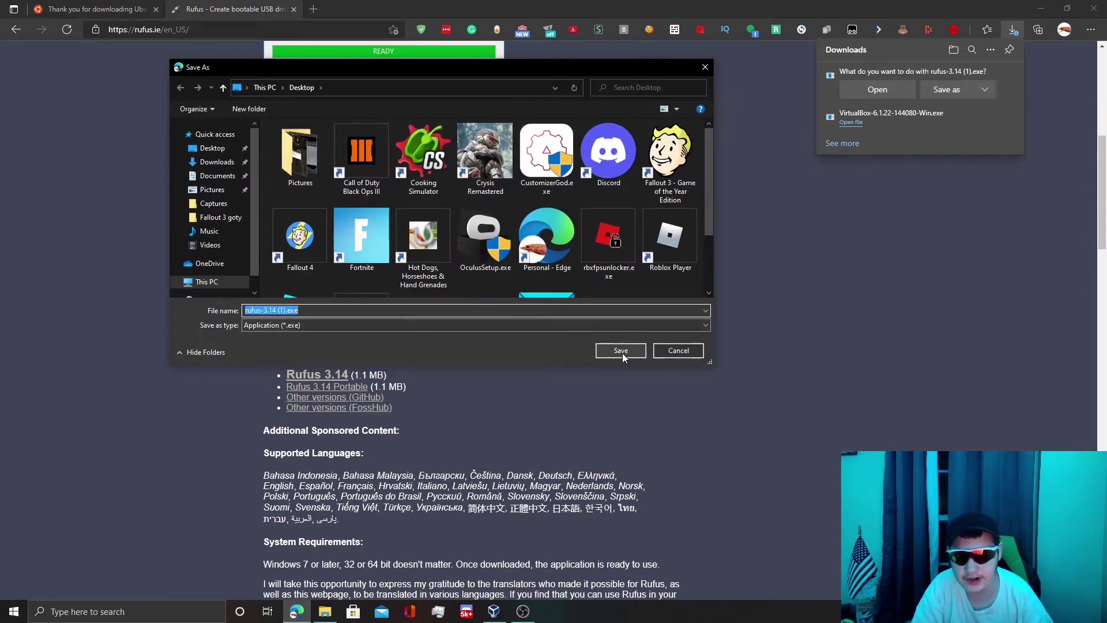
pyautogui.click(622, 353)
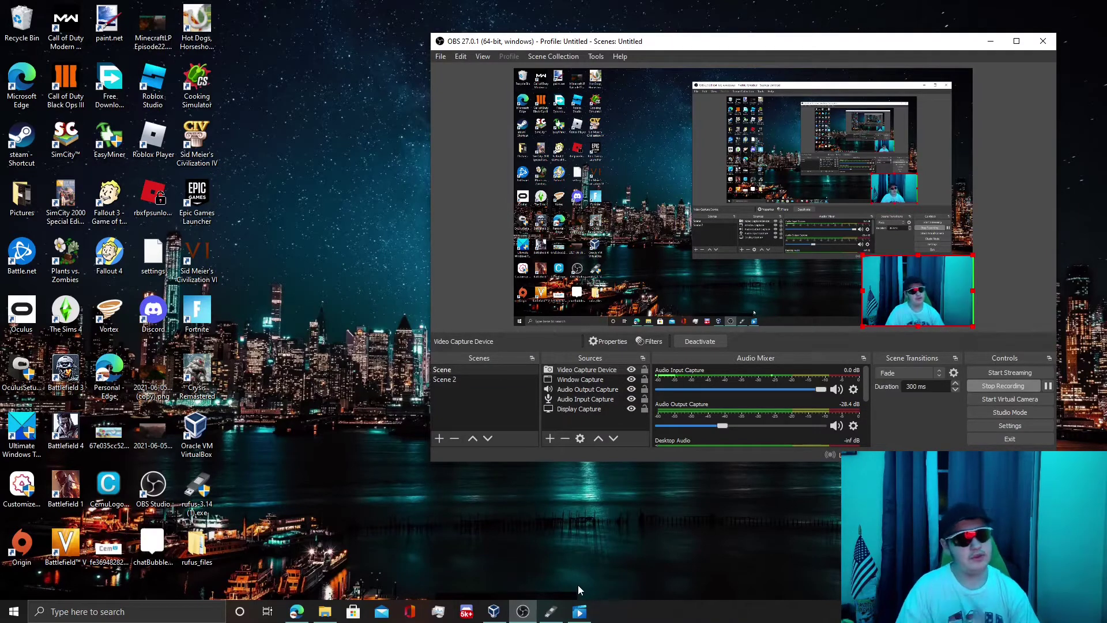
# - Switch to Rufus and review the available boot selection and device options
pyautogui.click(546, 613)
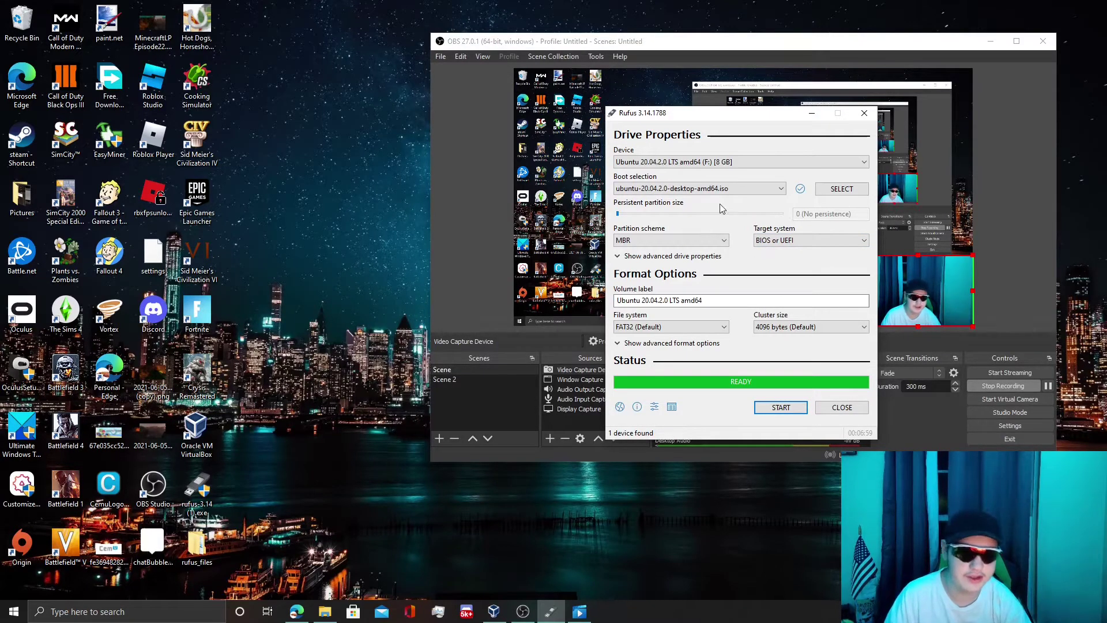
pyautogui.click(699, 188)
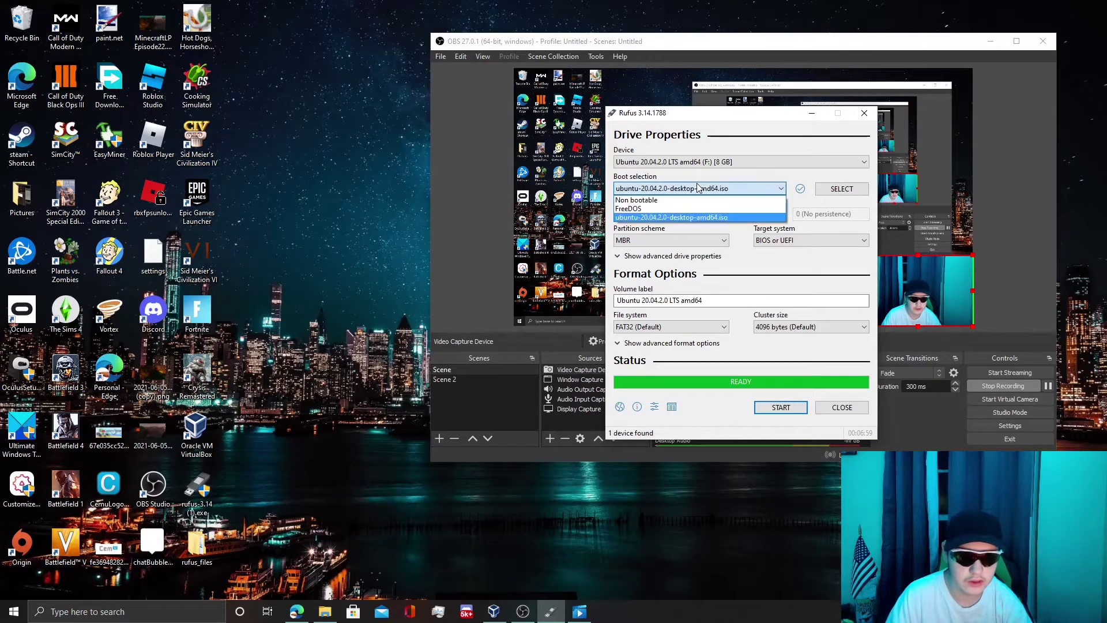
pyautogui.click(699, 188)
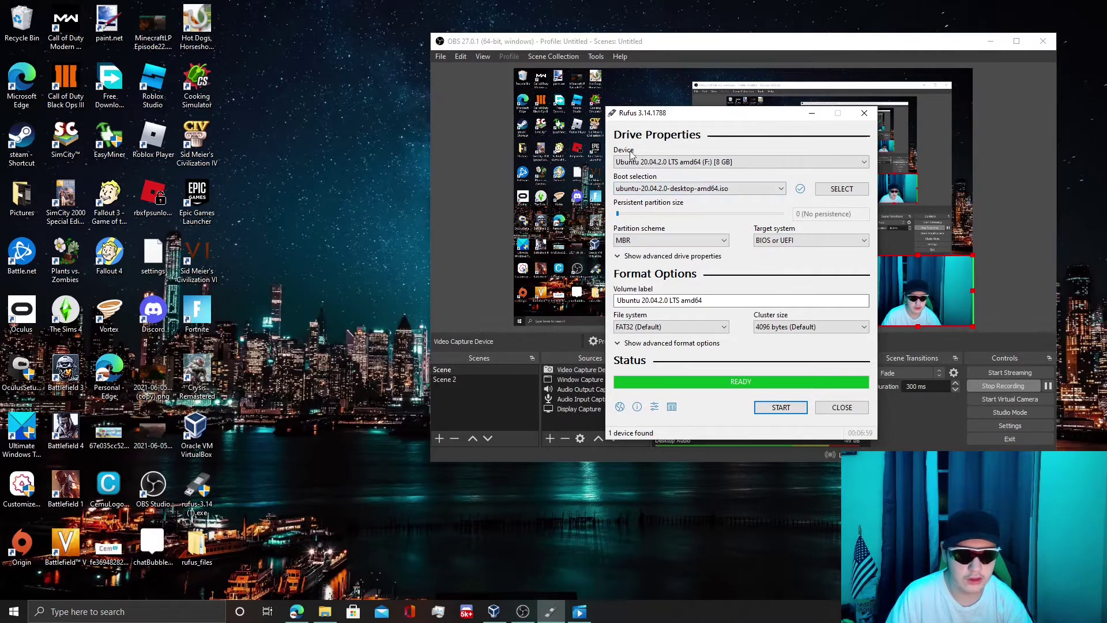
pyautogui.click(692, 162)
pyautogui.click(691, 165)
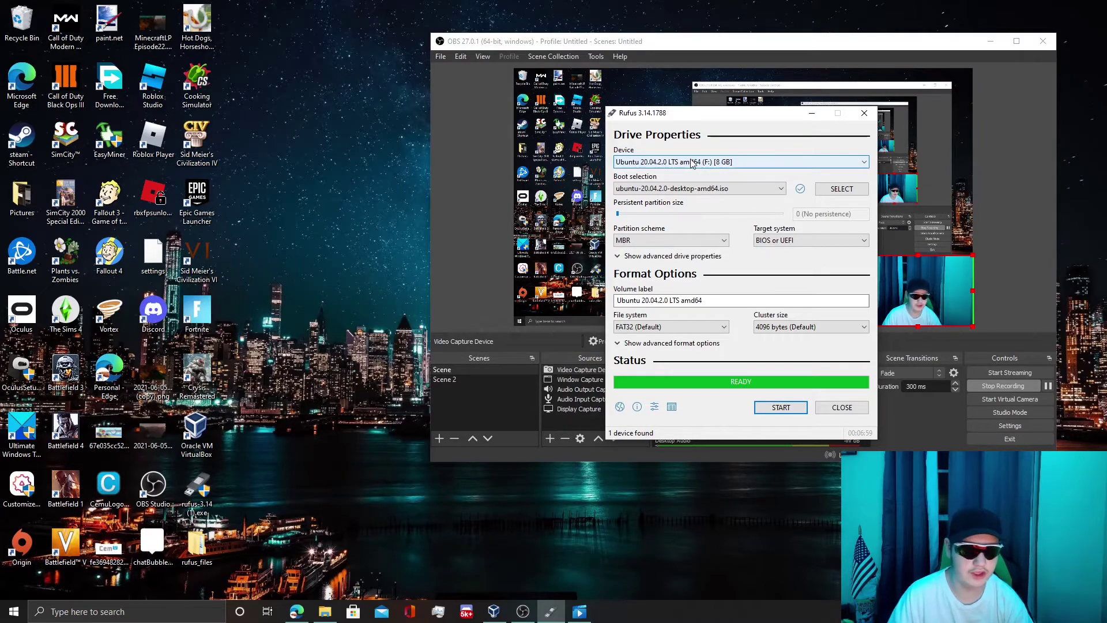
# - Switch to File Explorer to examine the drives under This PC, including DVD RW Drive (E:) and the Ubuntu USB drive (F:), and minimize it
pyautogui.click(325, 611)
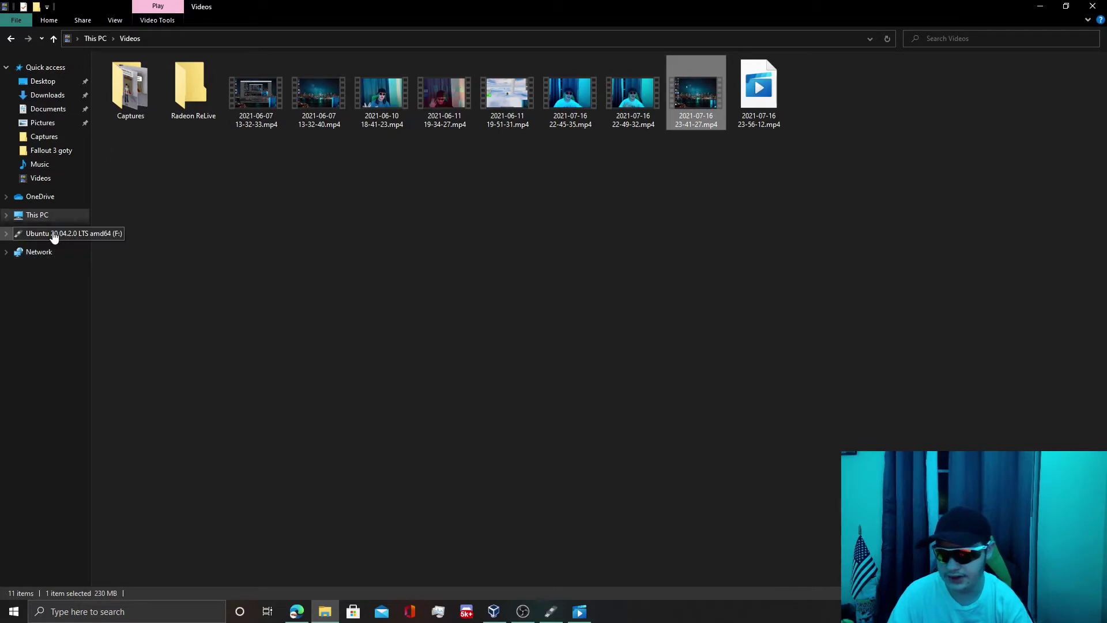
pyautogui.click(39, 216)
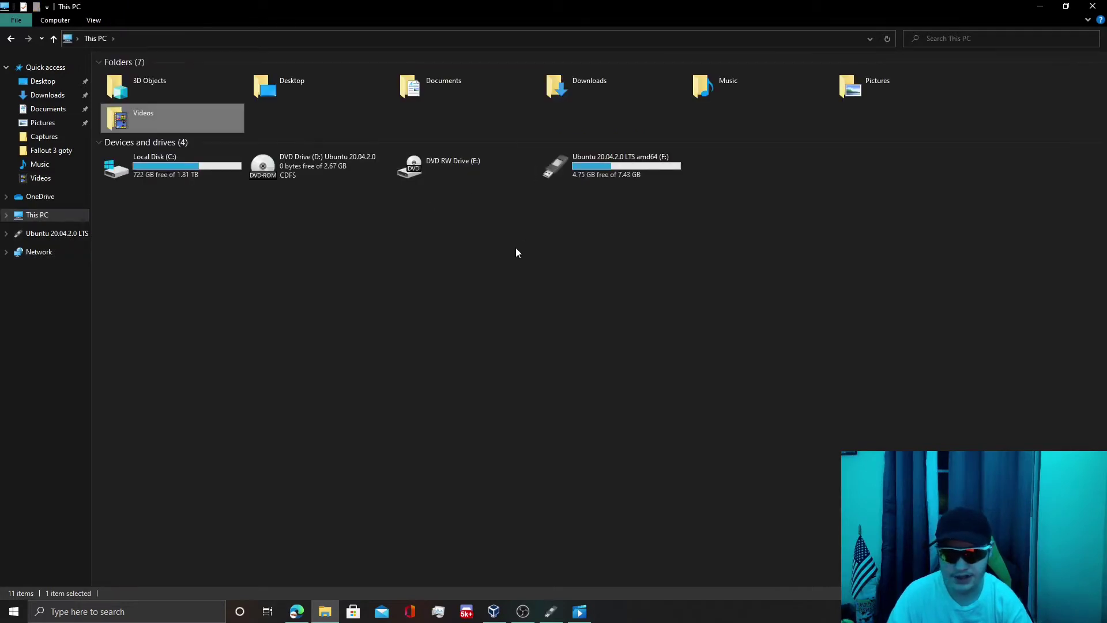
pyautogui.click(533, 212)
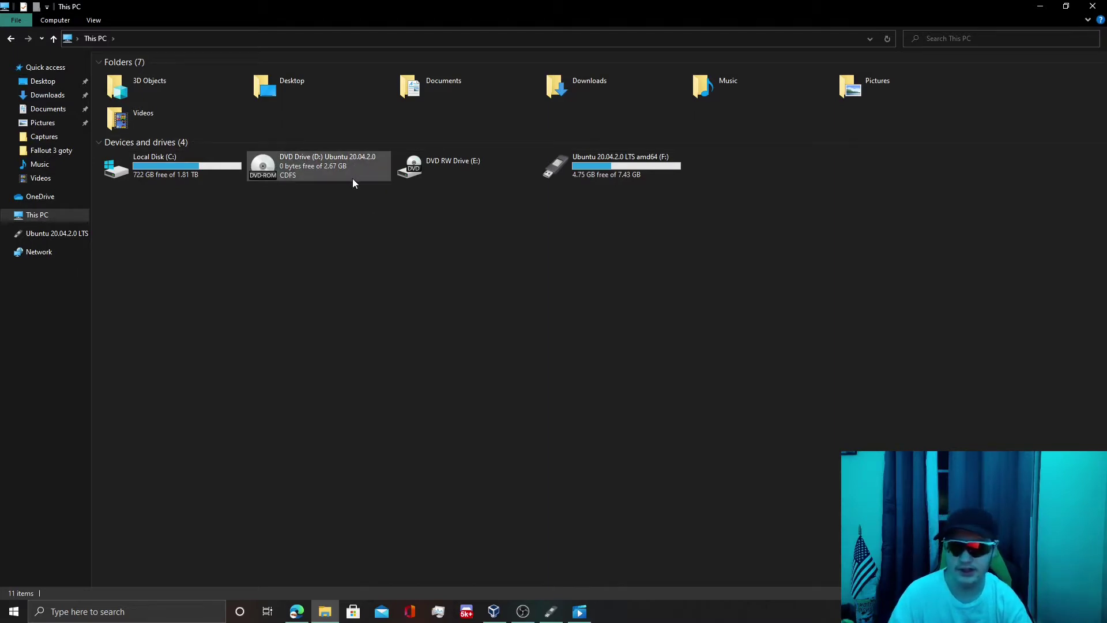
pyautogui.doubleClick(475, 169)
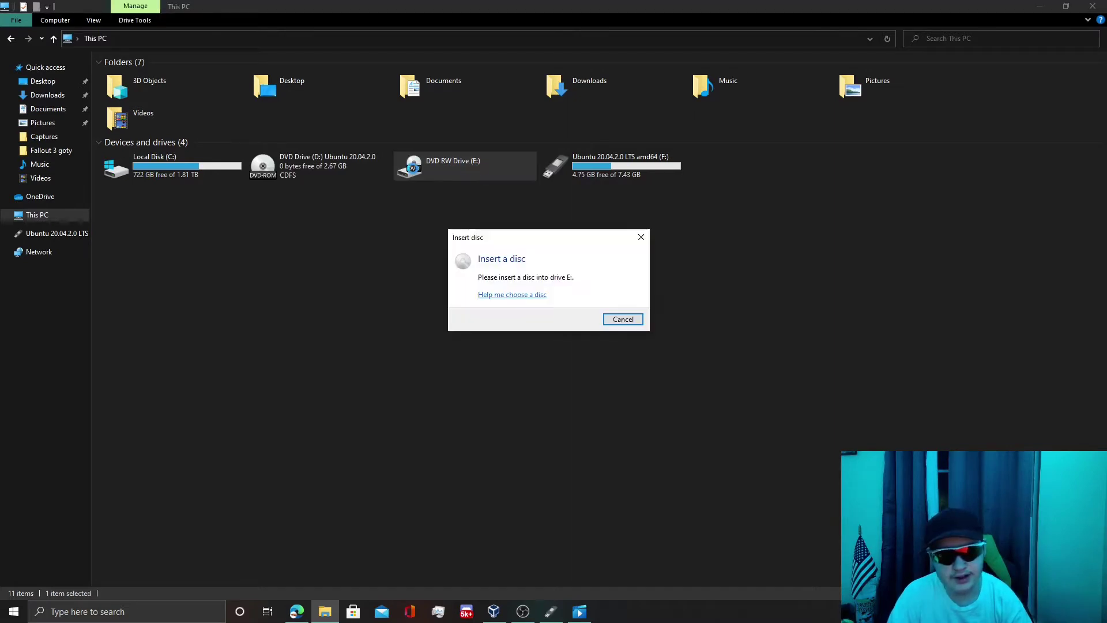
pyautogui.click(617, 320)
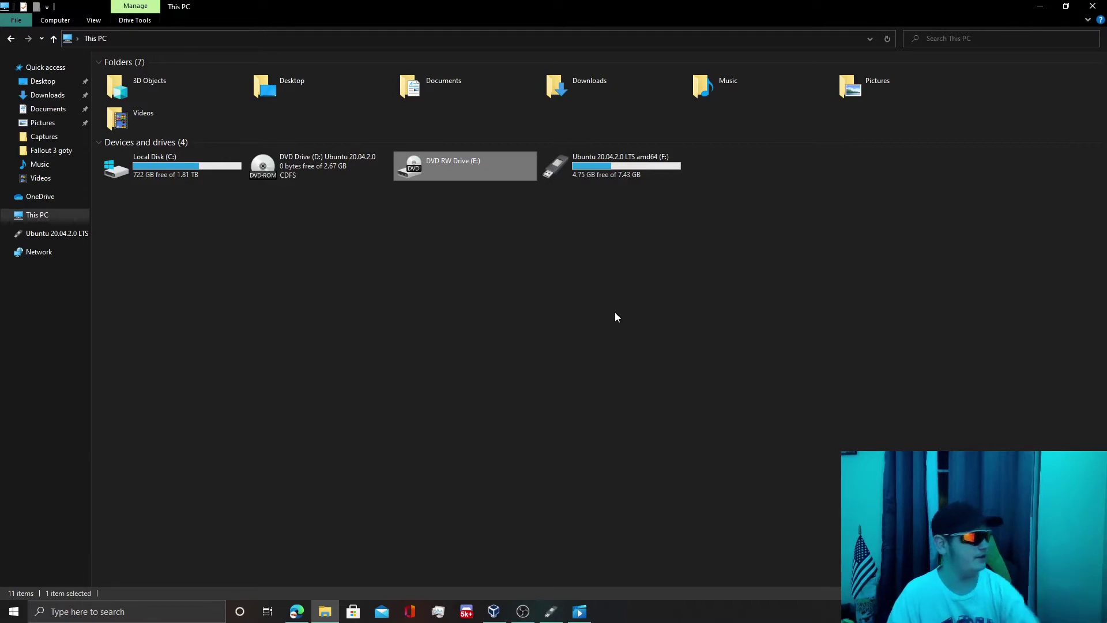
pyautogui.doubleClick(600, 166)
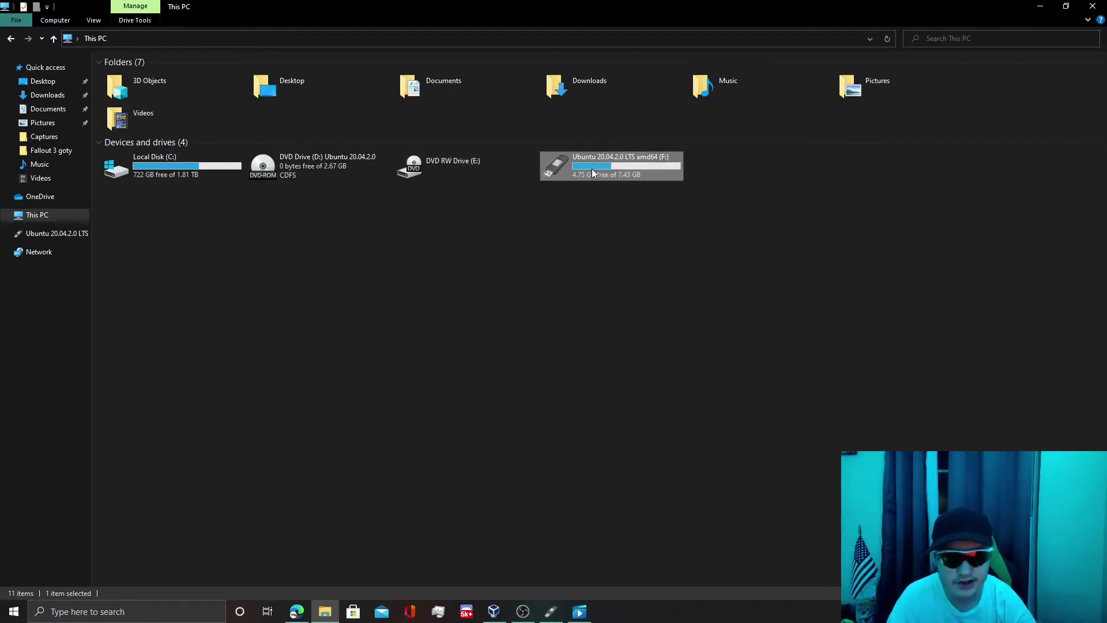
pyautogui.click(95, 38)
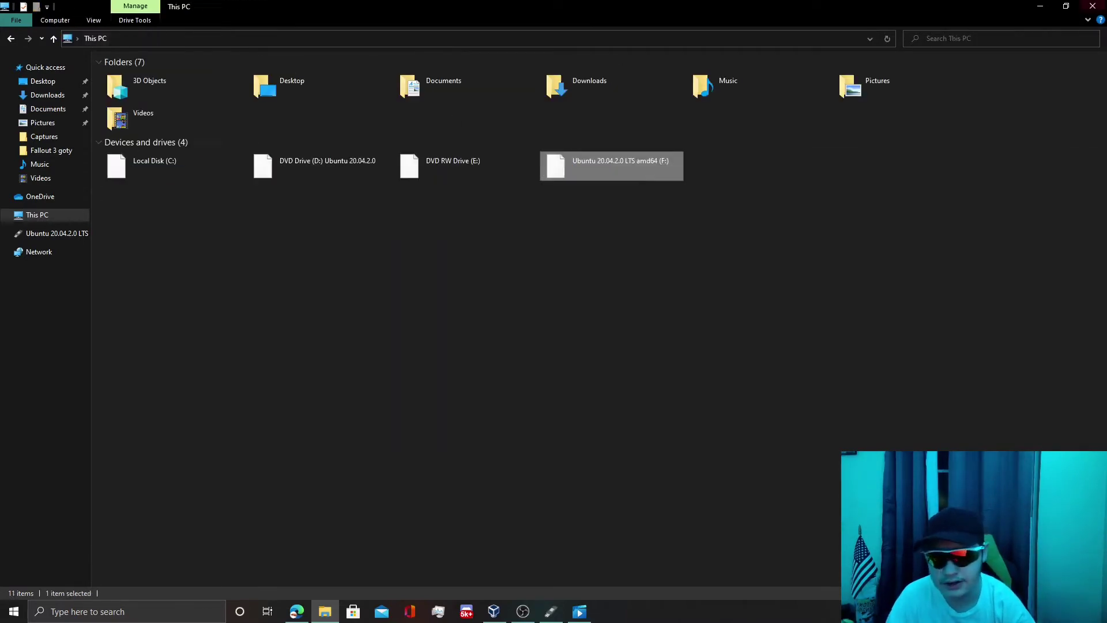
pyautogui.click(1038, 6)
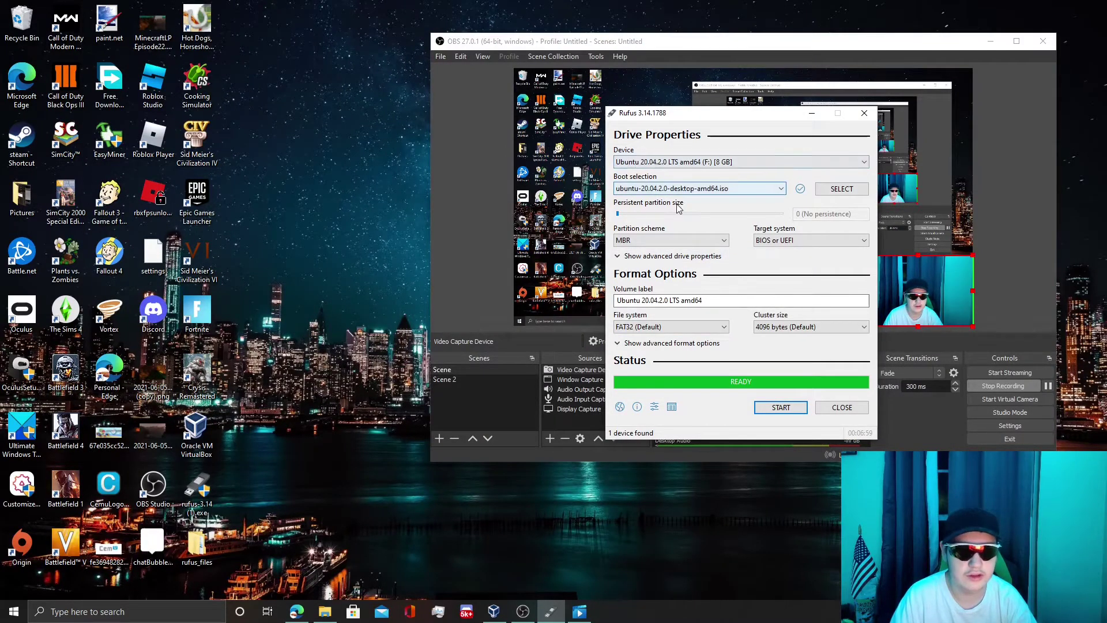
# - Review Rufus's boot selection options and browse the Desktop for the ubuntu-20.04.2.0-desktop-amd64.iso boot image
pyautogui.click(716, 190)
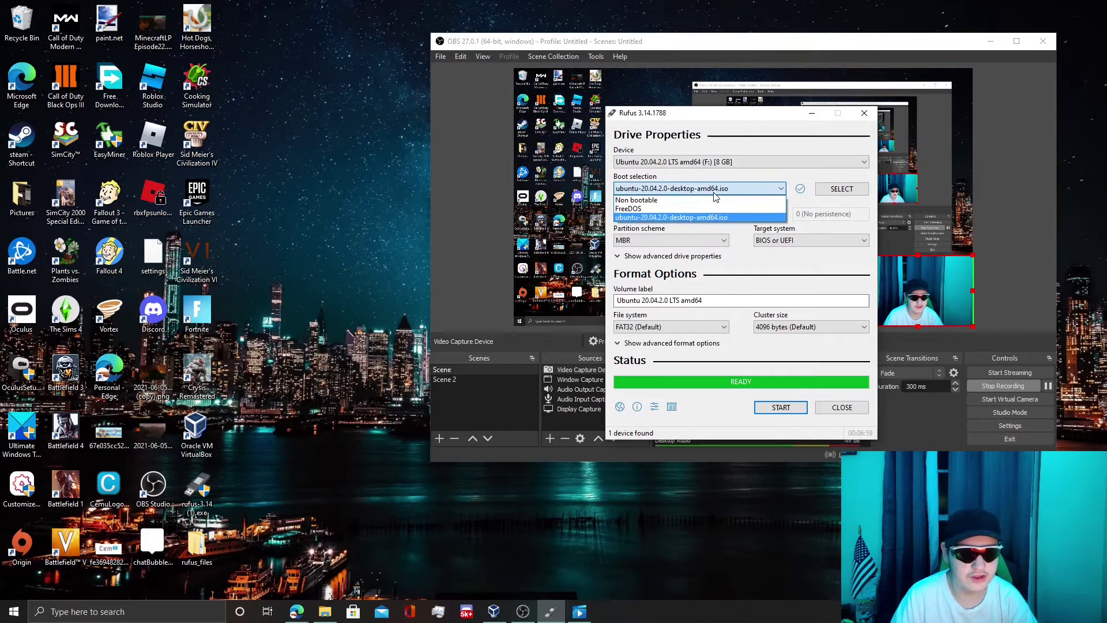
pyautogui.click(759, 225)
pyautogui.click(842, 188)
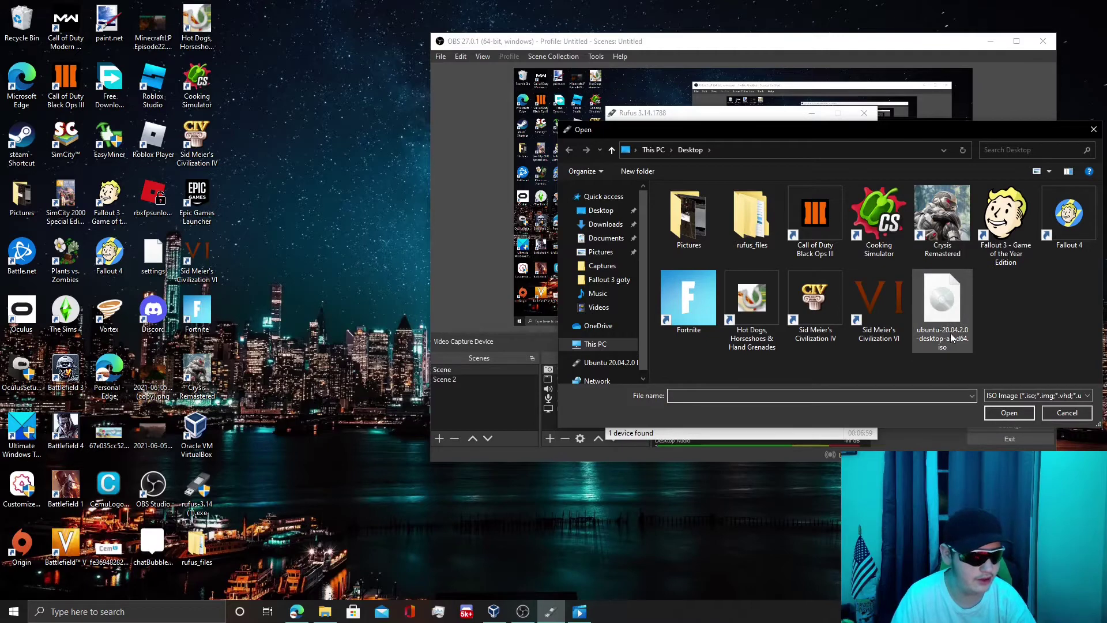
pyautogui.click(943, 311)
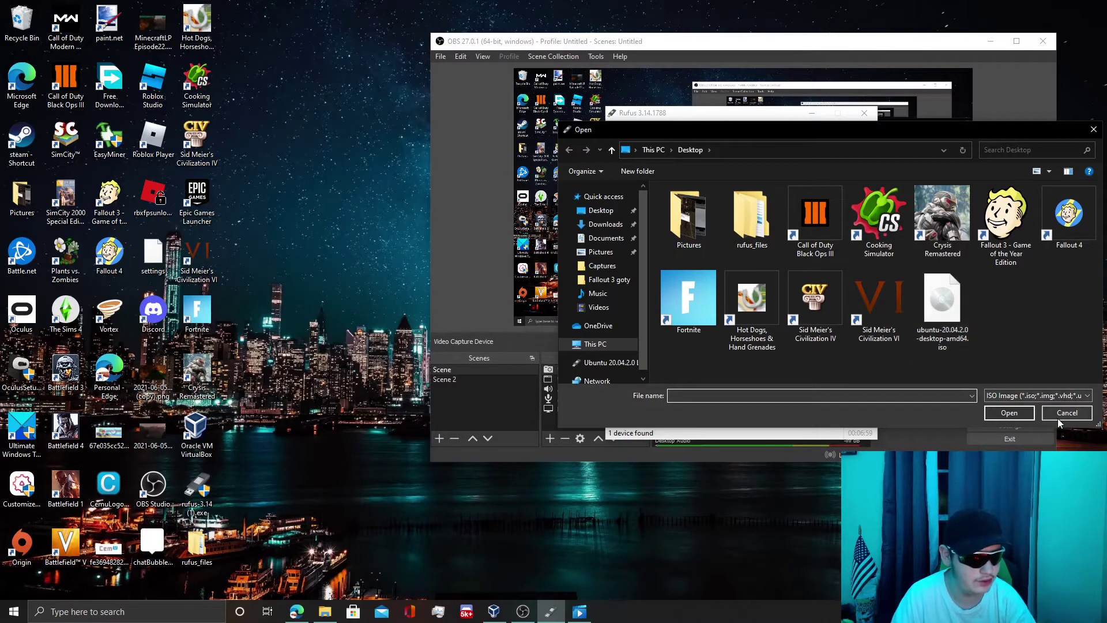
pyautogui.press('Return')
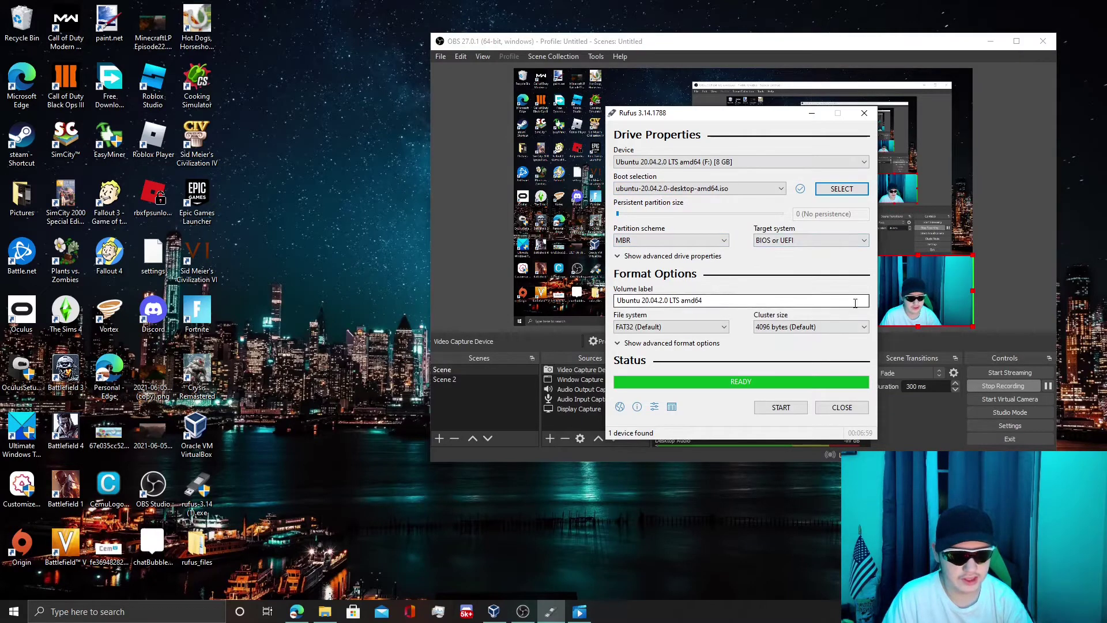
# - Start writing the Ubuntu image to the USB drive in the recommended ISO Image mode, and cancel at the data-erasure warning
pyautogui.click(782, 407)
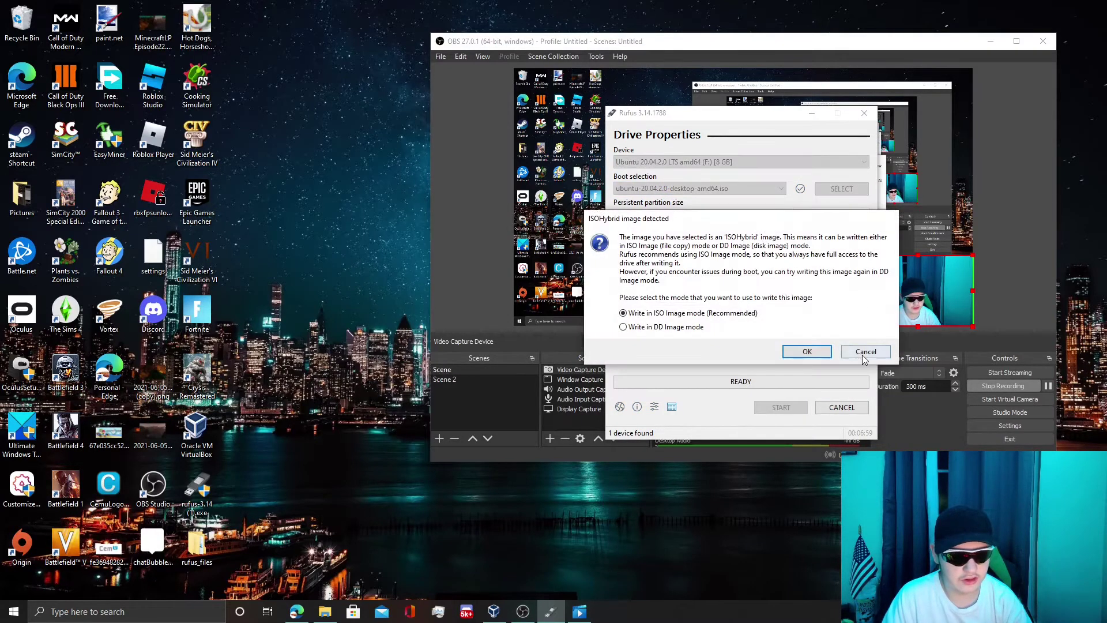
pyautogui.click(817, 351)
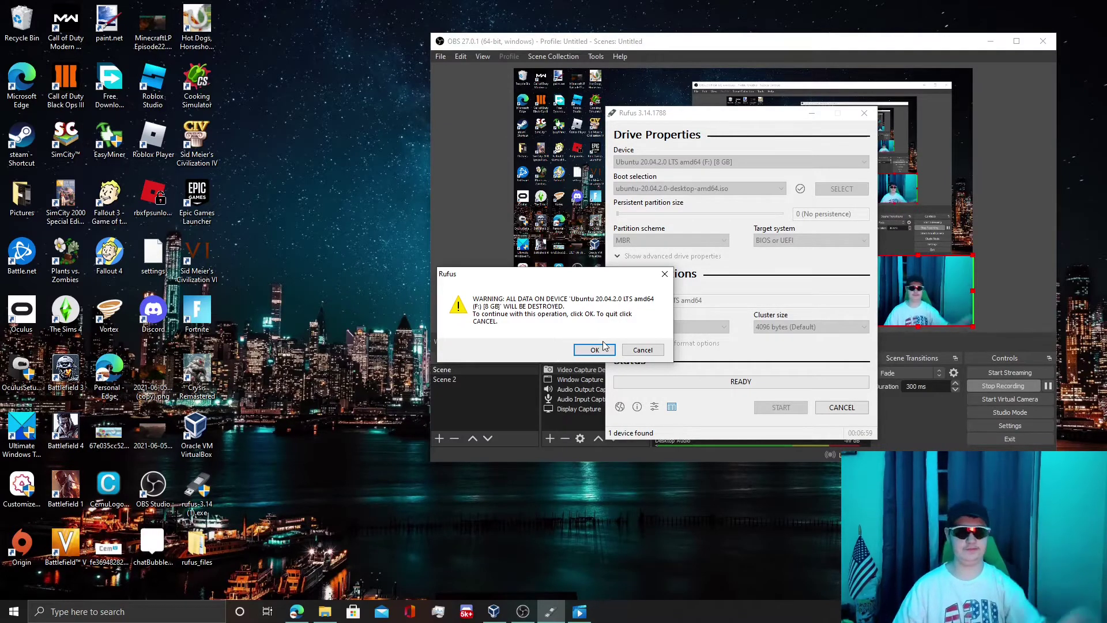
pyautogui.click(638, 350)
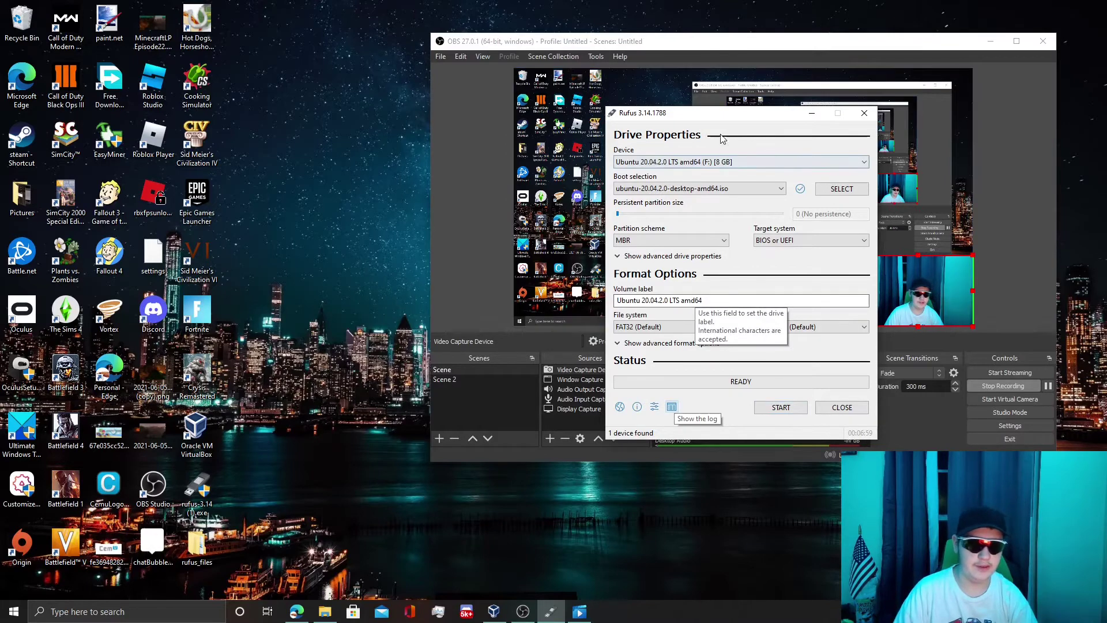
# - Close Rufus and minimize the OBS window to clear the desktop
pyautogui.moveTo(764, 113); pyautogui.dragTo(706, 37)
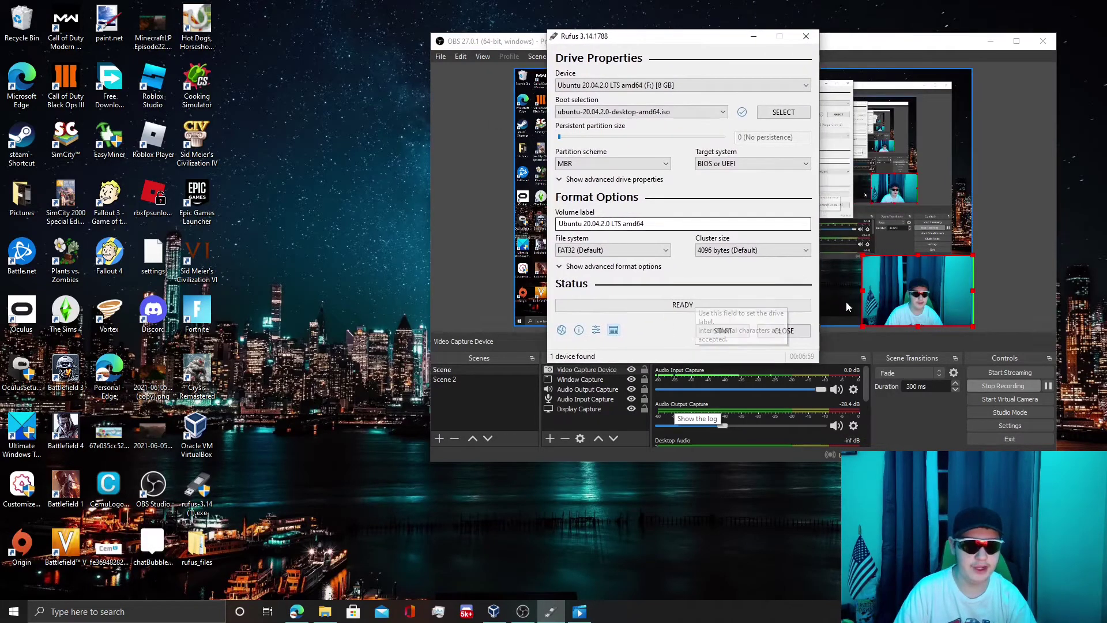
pyautogui.click(790, 332)
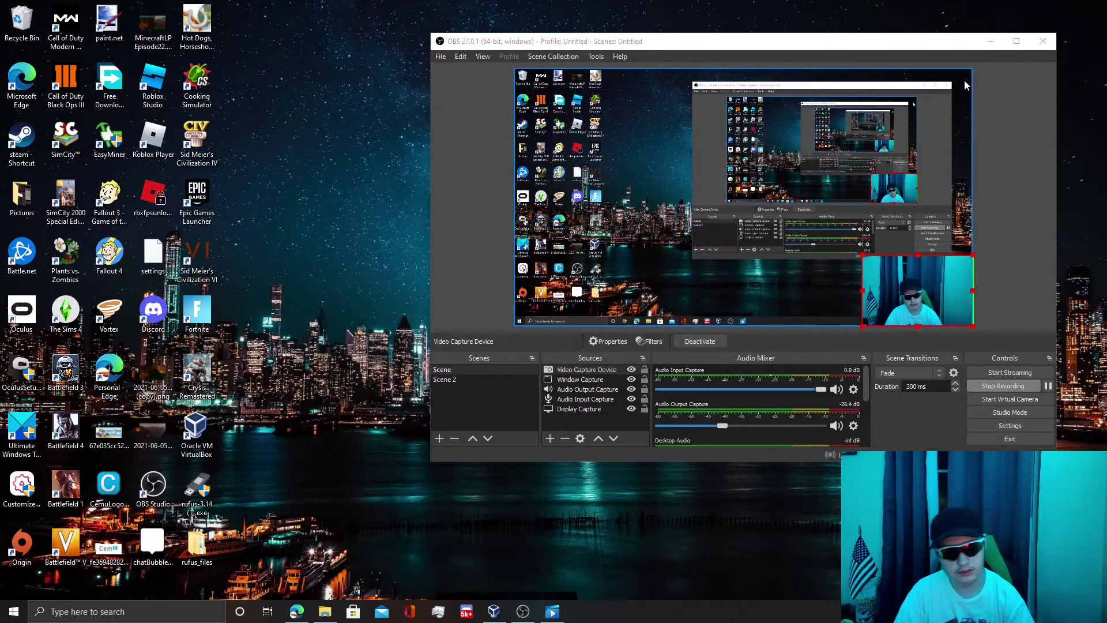
pyautogui.click(990, 43)
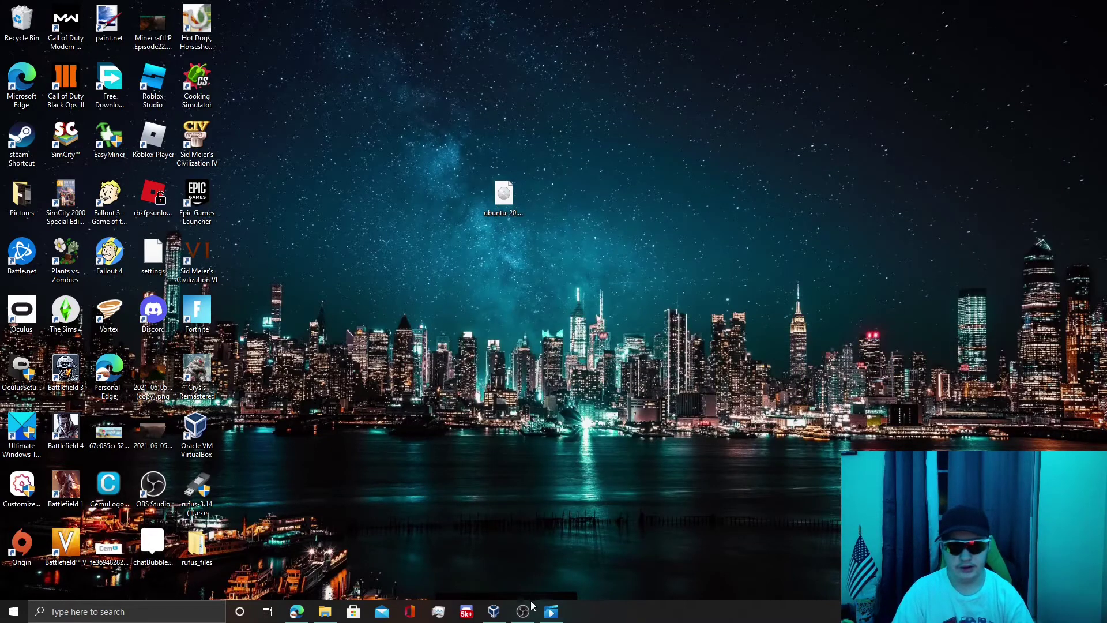
pyautogui.click(556, 552)
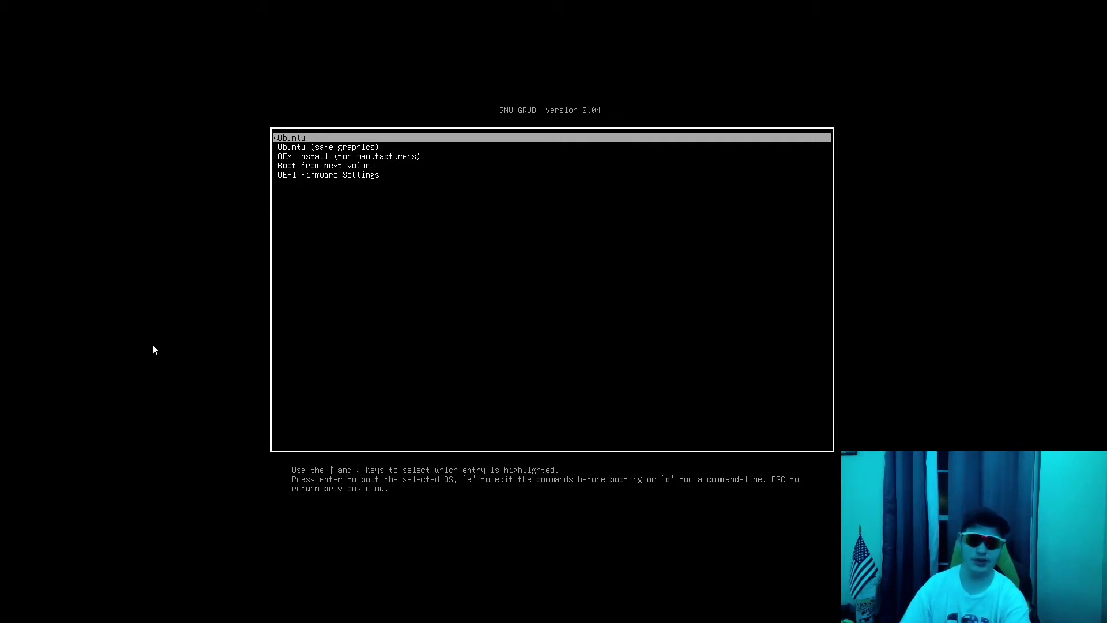
# - Boot the Ubuntu entry in the VirtualBox virtual machine and dismiss the mouse pointer integration notice
pyautogui.press('Return')
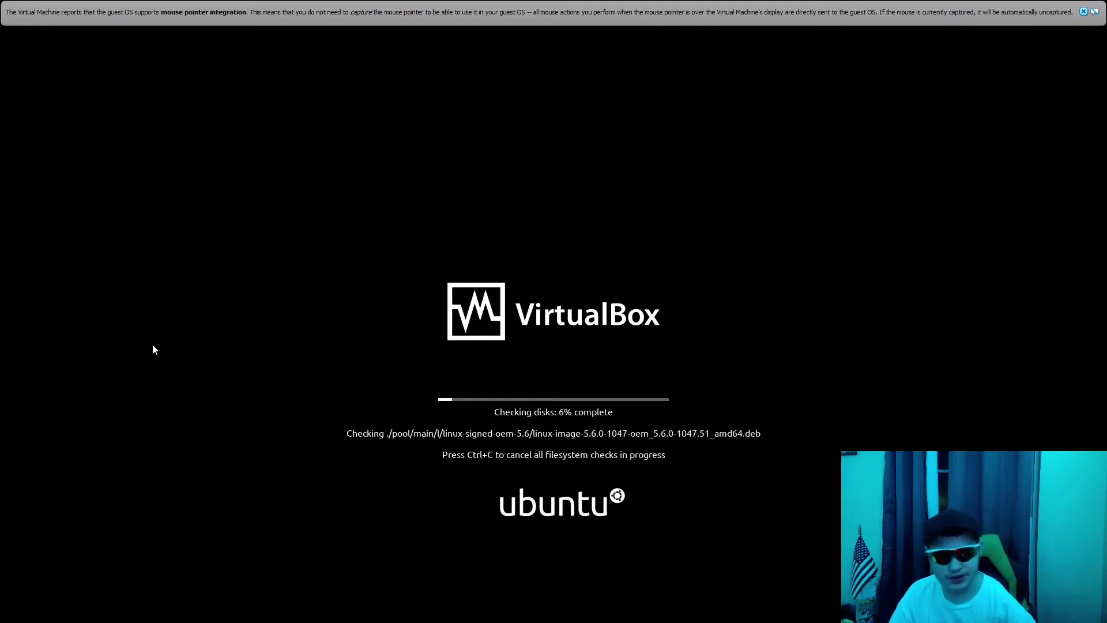
pyautogui.click(1086, 12)
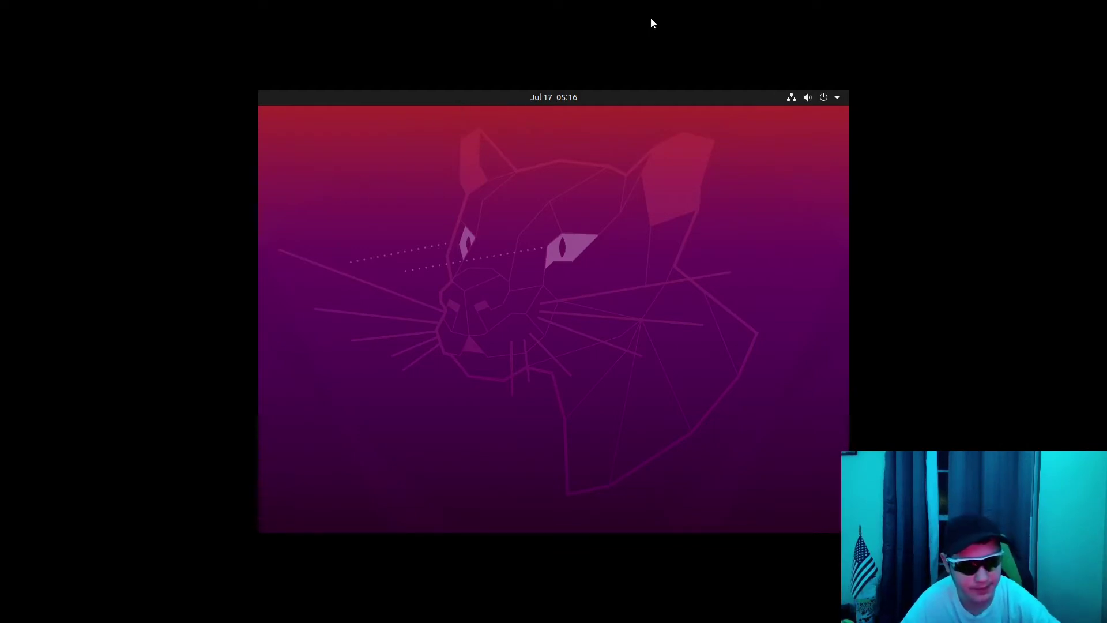
# - Check the wired network connection's options in the live session's system status area
pyautogui.click(831, 97)
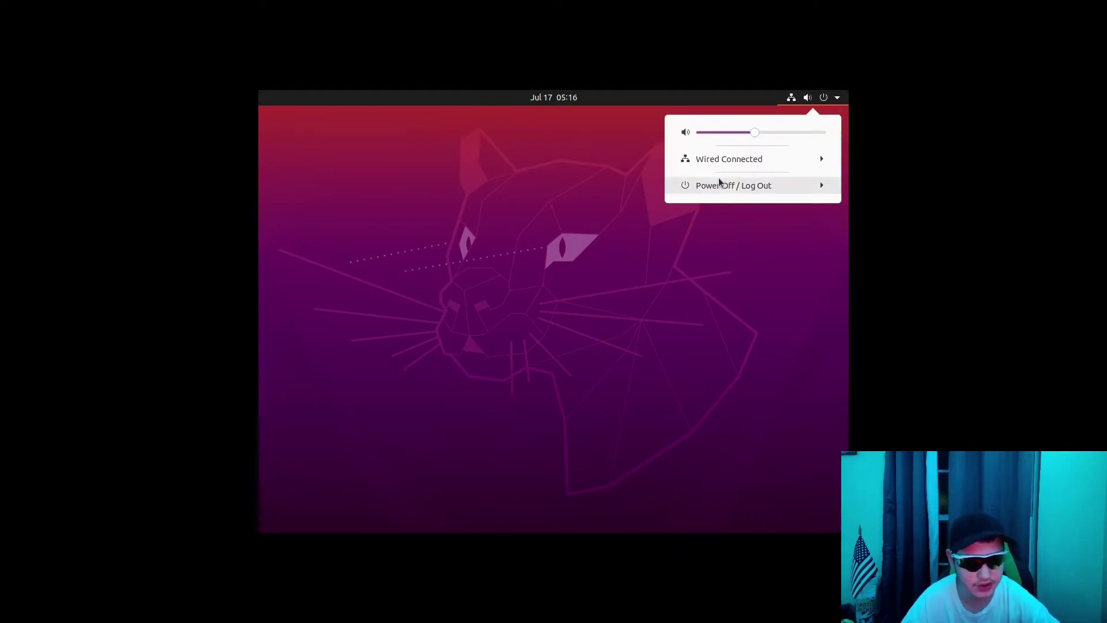
pyautogui.click(742, 161)
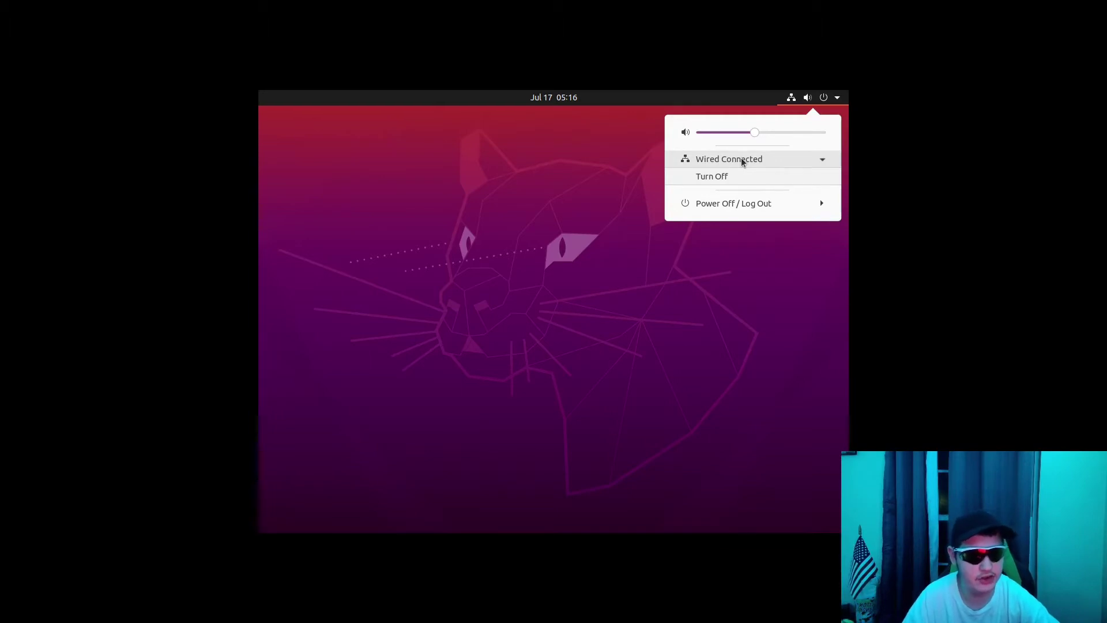
pyautogui.click(745, 162)
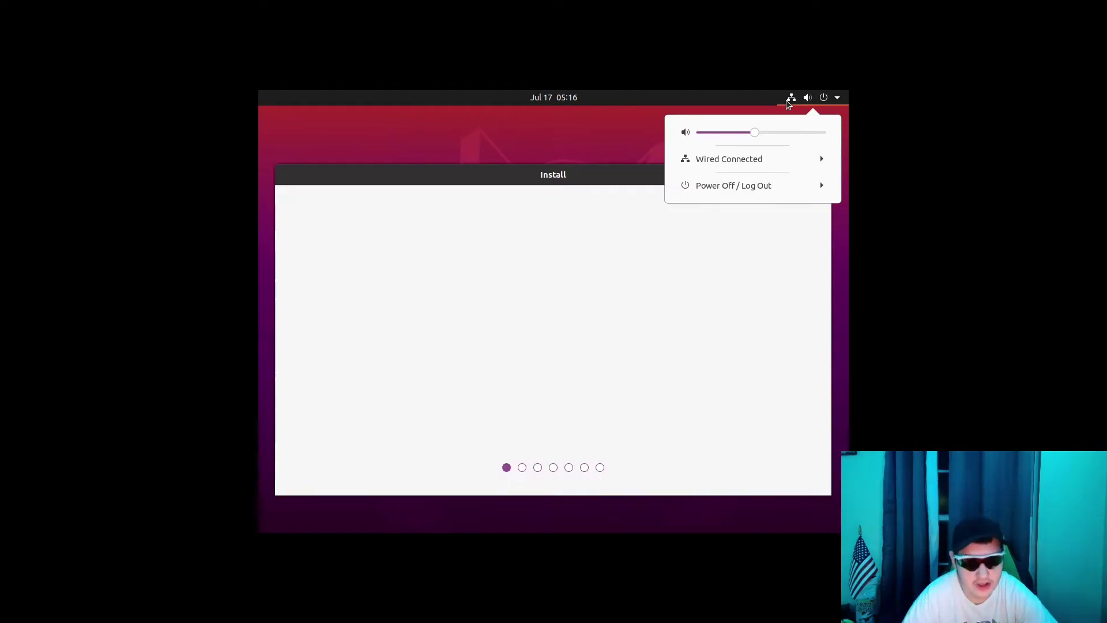
pyautogui.click(789, 102)
# - Reposition the Install window on the virtual screen and start the Try Ubuntu live session
pyautogui.moveTo(630, 179); pyautogui.dragTo(628, 146)
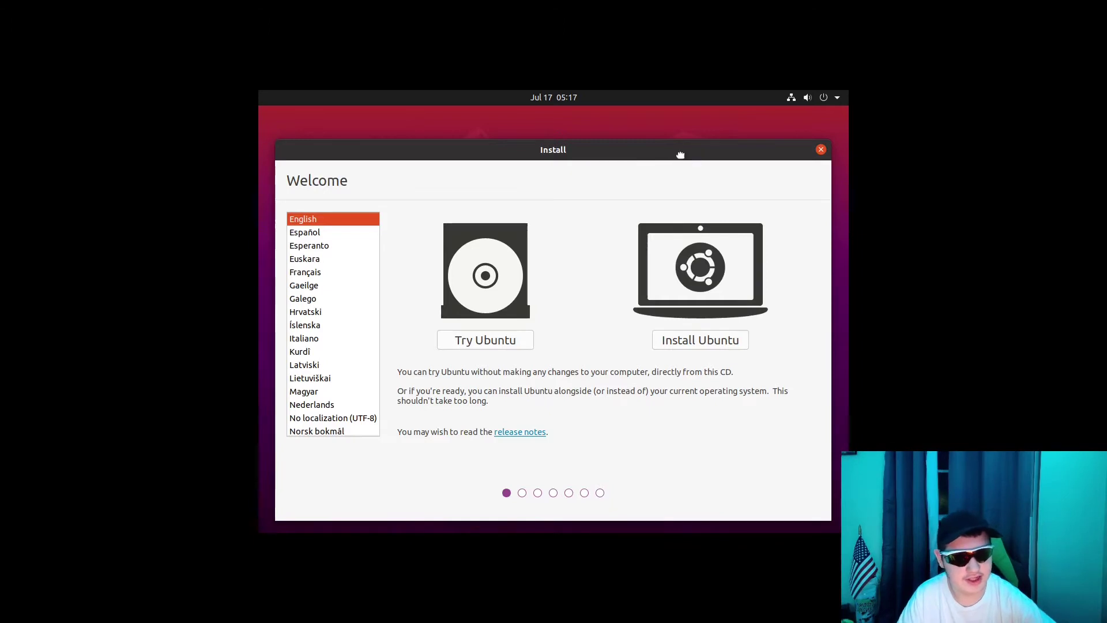
pyautogui.moveTo(680, 154); pyautogui.dragTo(687, 129)
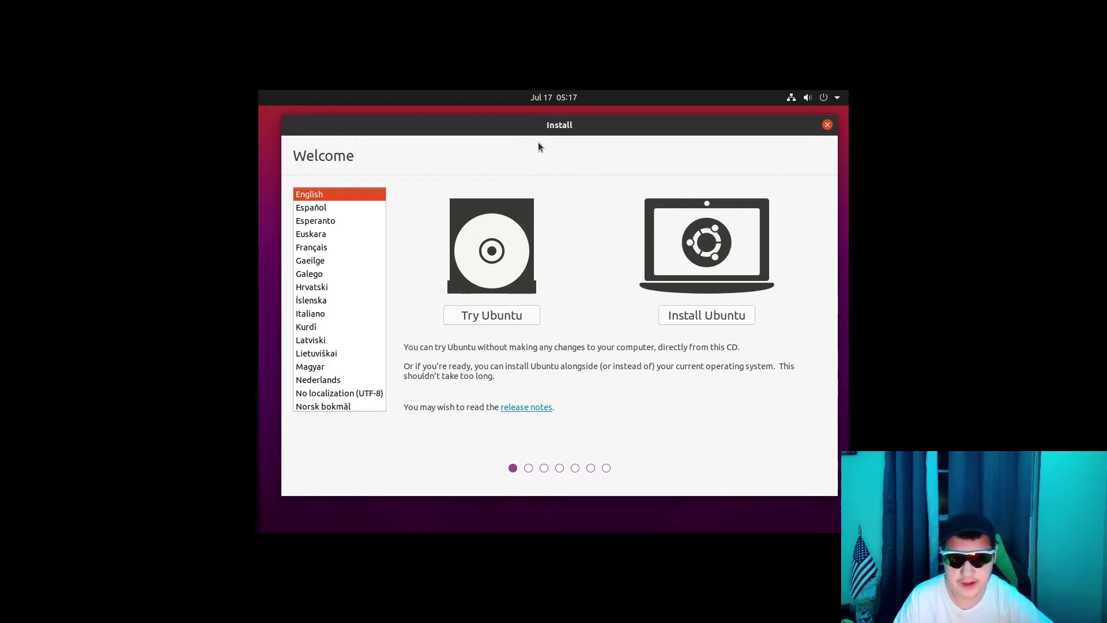
pyautogui.moveTo(544, 119)
pyautogui.mouseDown()
pyautogui.moveTo(574, 106)
pyautogui.moveTo(551, 126)
pyautogui.mouseUp()
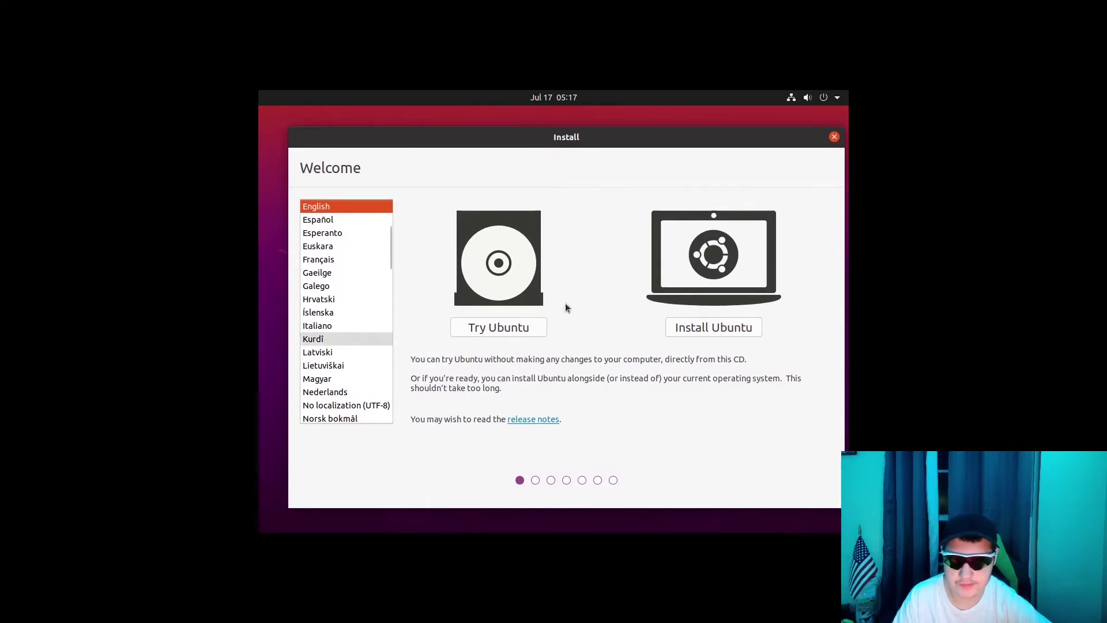
pyautogui.click(470, 325)
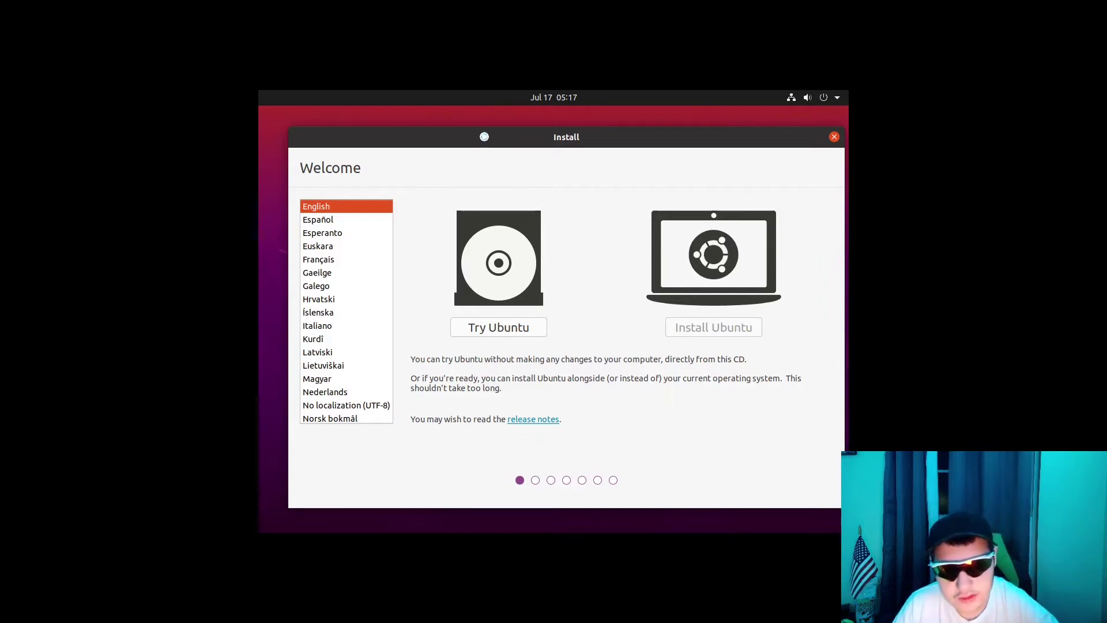
pyautogui.moveTo(485, 136)
pyautogui.mouseDown()
pyautogui.moveTo(453, 148)
pyautogui.moveTo(487, 127)
pyautogui.moveTo(461, 112)
pyautogui.moveTo(478, 124)
pyautogui.mouseUp()
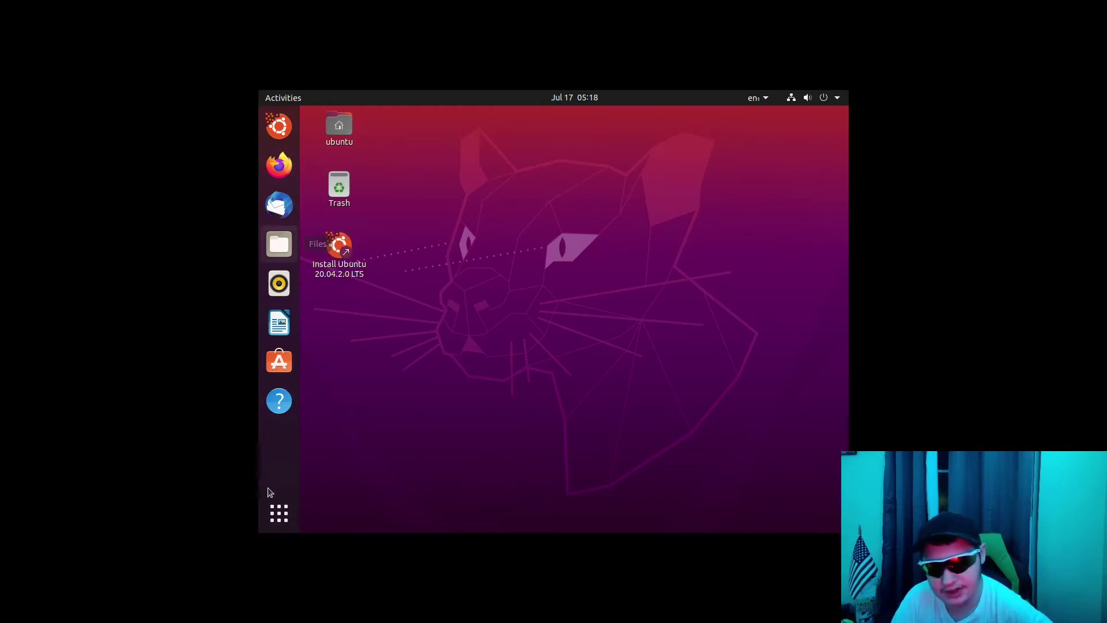
# - Launch Settings from the full application list, view the Background options, and open the Displays settings
pyautogui.click(279, 513)
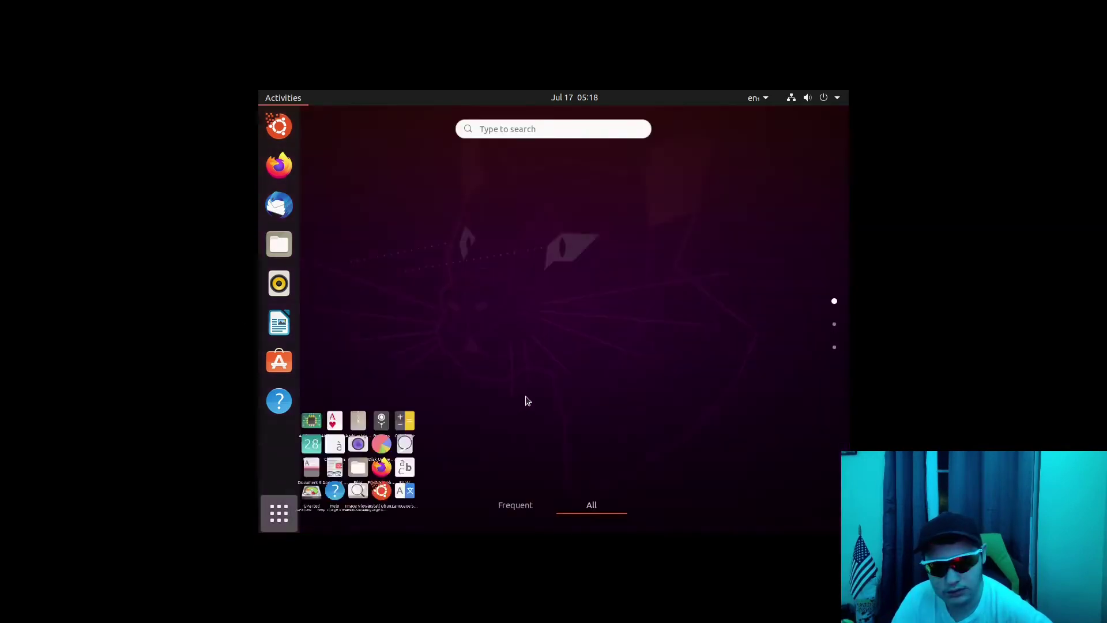
pyautogui.scroll(-1, 560, 355)
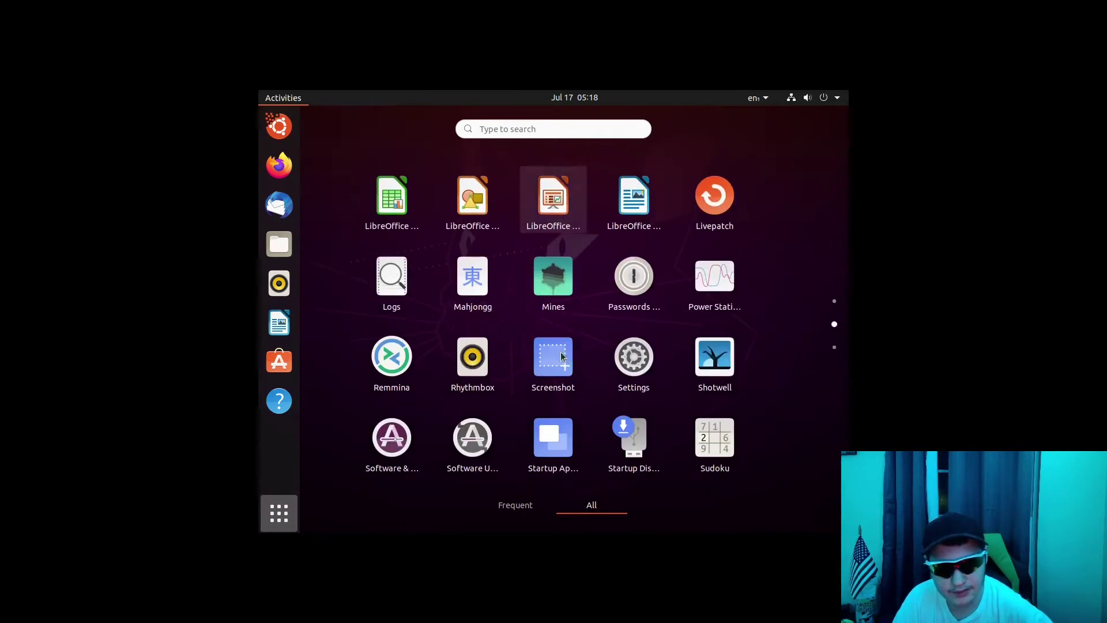
pyautogui.click(656, 349)
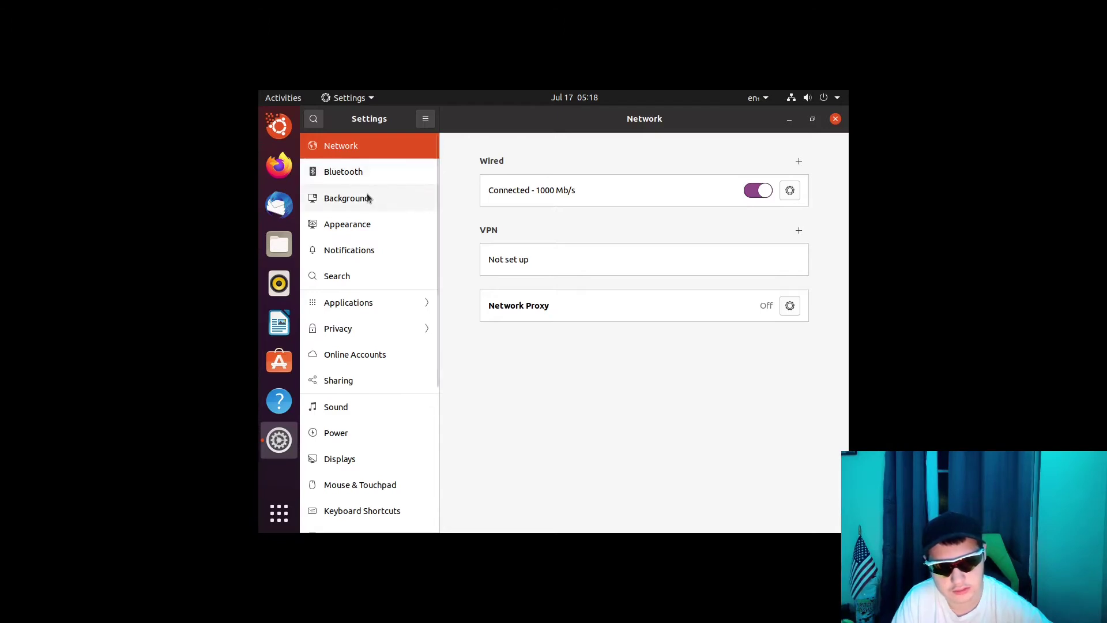
pyautogui.click(410, 206)
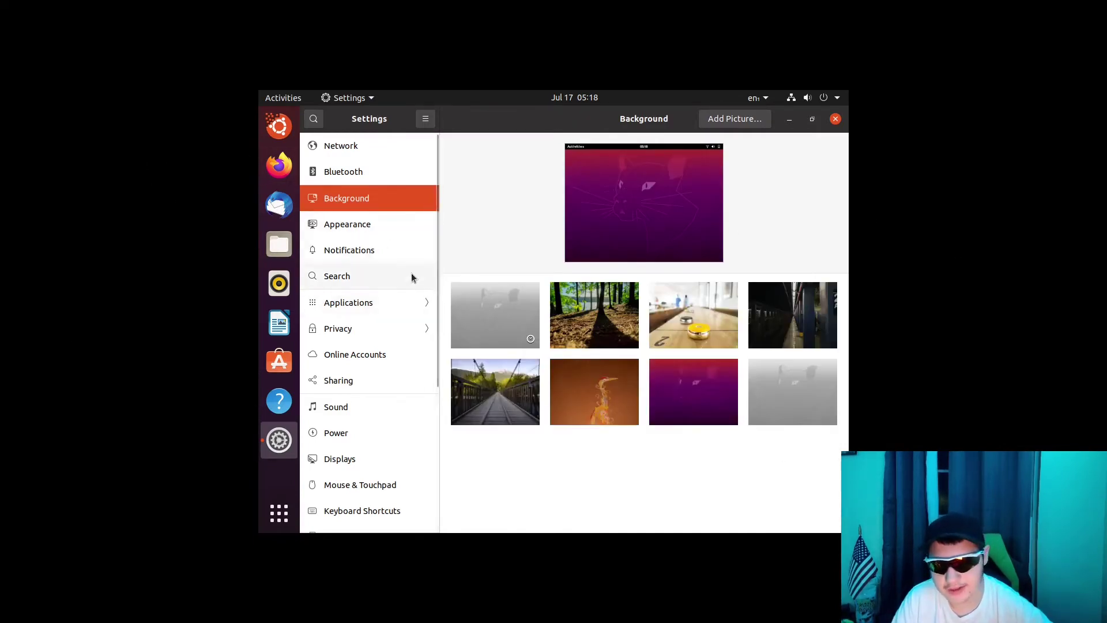
pyautogui.scroll(-1, 413, 276)
pyautogui.click(359, 413)
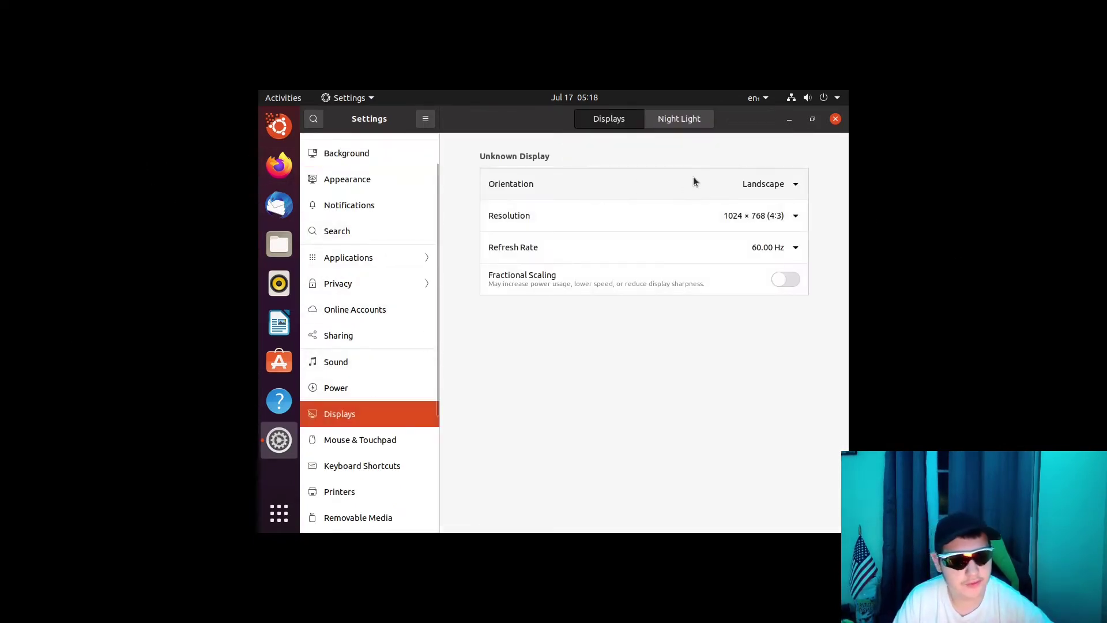
# - Check the available refresh rates, set the display resolution to 1360 × 768 (16:9), and keep the changes
pyautogui.click(757, 249)
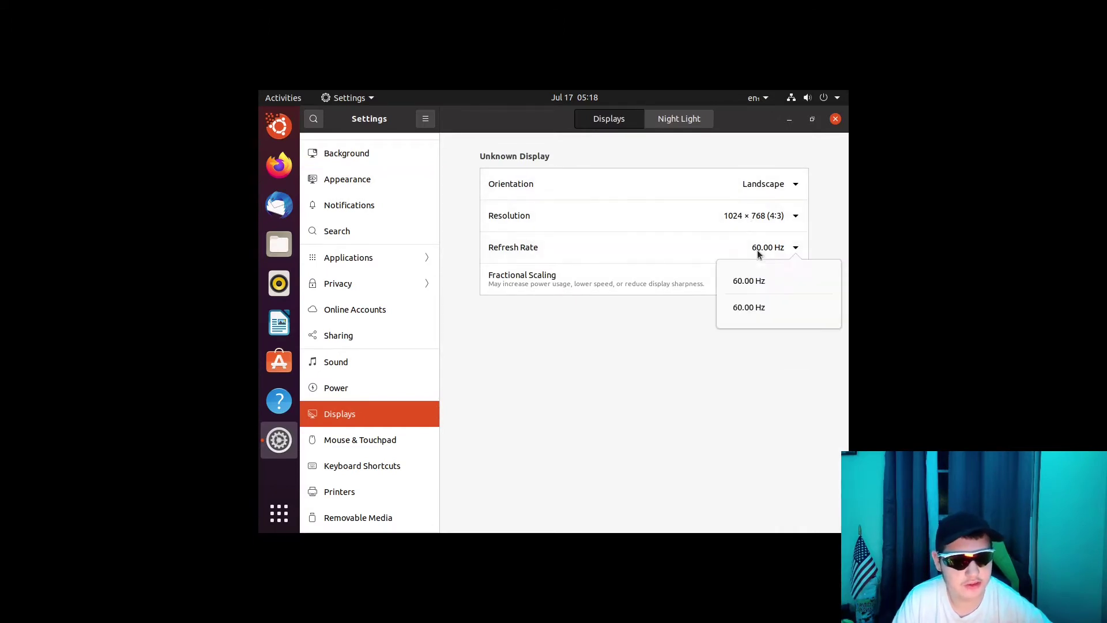
pyautogui.click(767, 228)
pyautogui.click(767, 225)
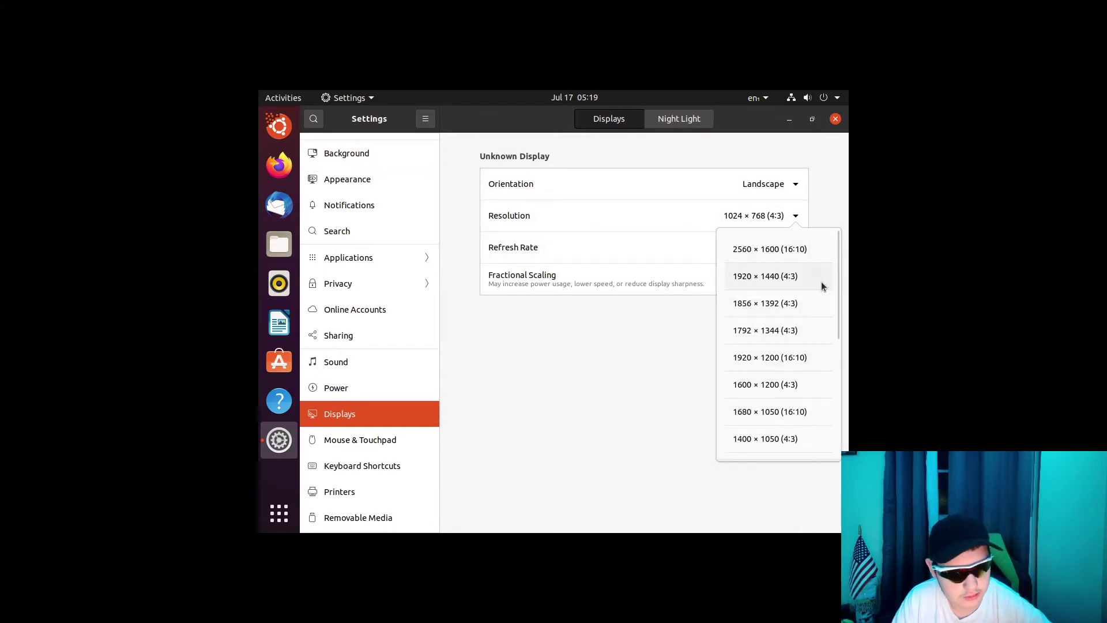
pyautogui.scroll(-5, 822, 283)
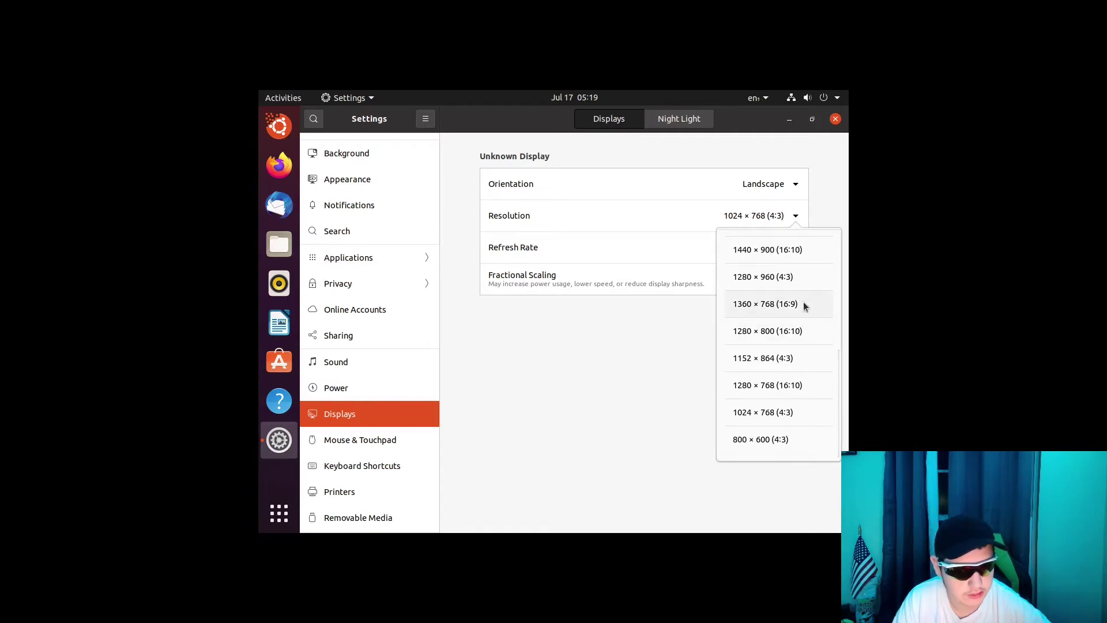
pyautogui.click(766, 304)
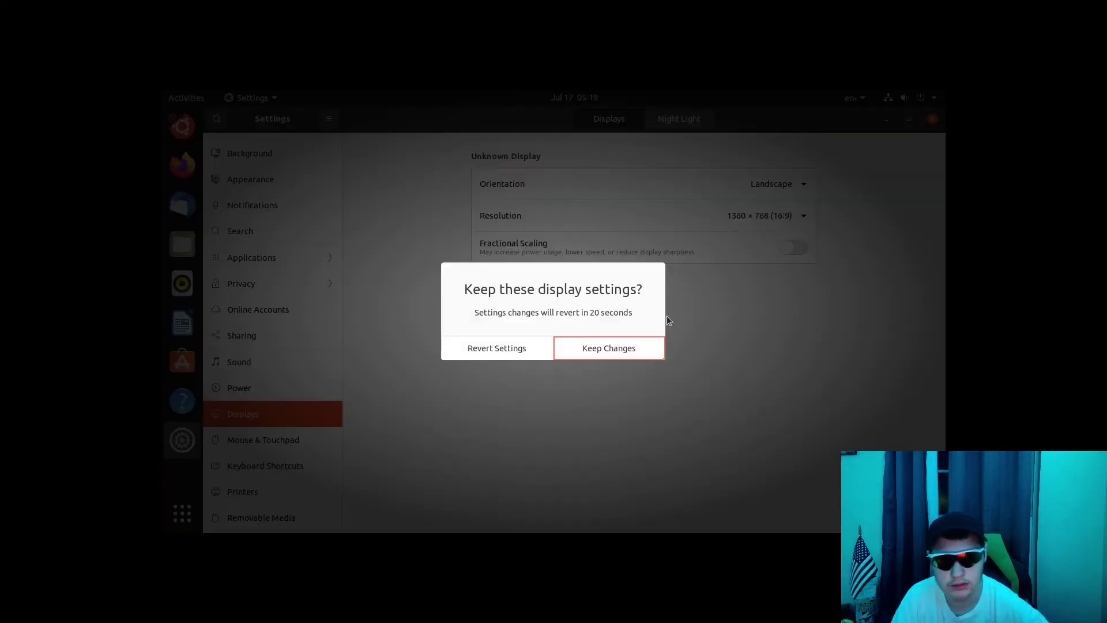
pyautogui.click(623, 342)
# - Set the display resolution to 1680 × 1050 (16:10), keep the changes, and close Settings
pyautogui.click(723, 216)
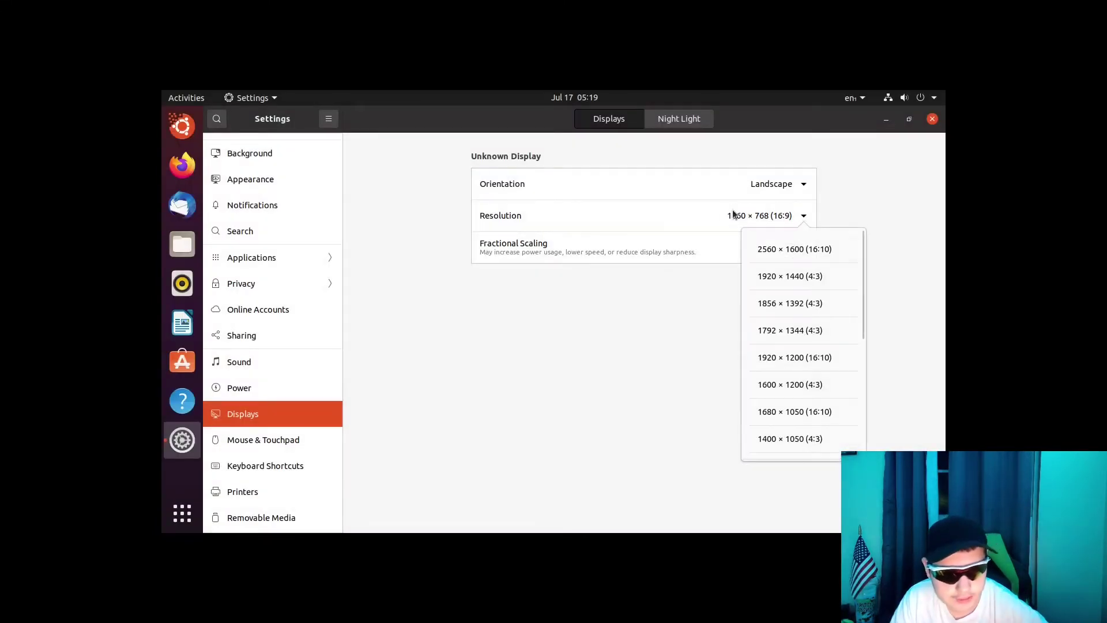
pyautogui.scroll(-3, 836, 276)
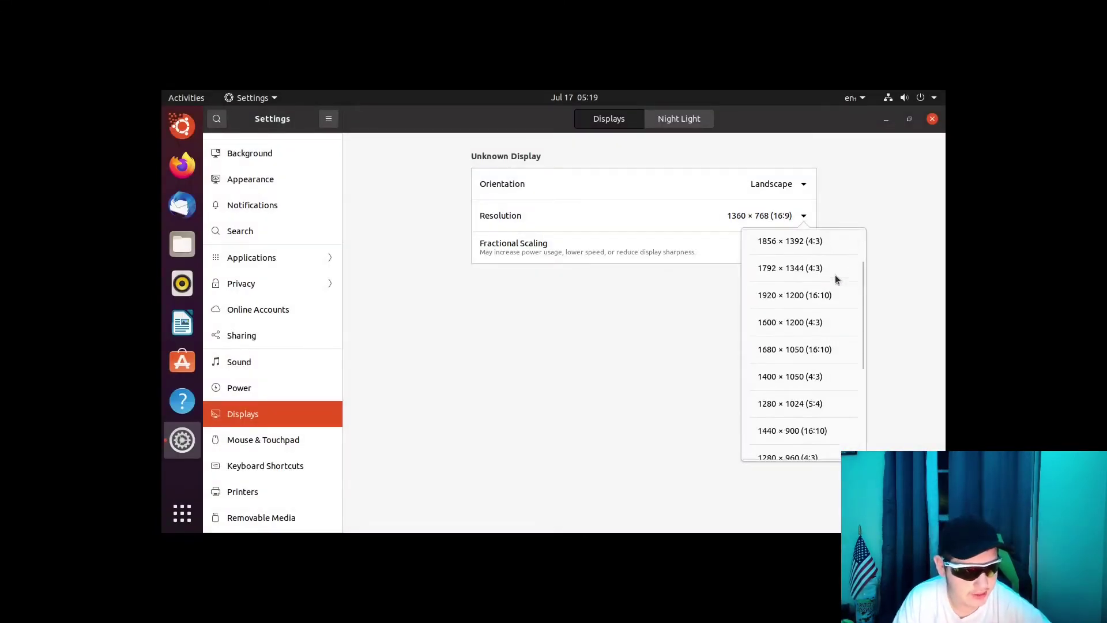
pyautogui.scroll(-1, 835, 320)
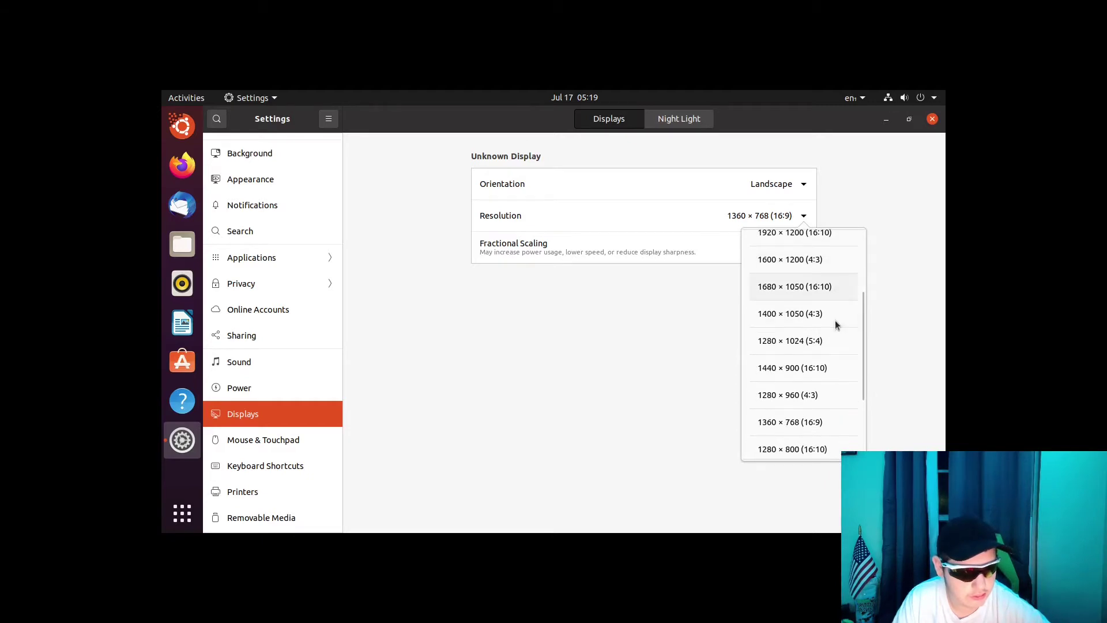
pyautogui.click(816, 291)
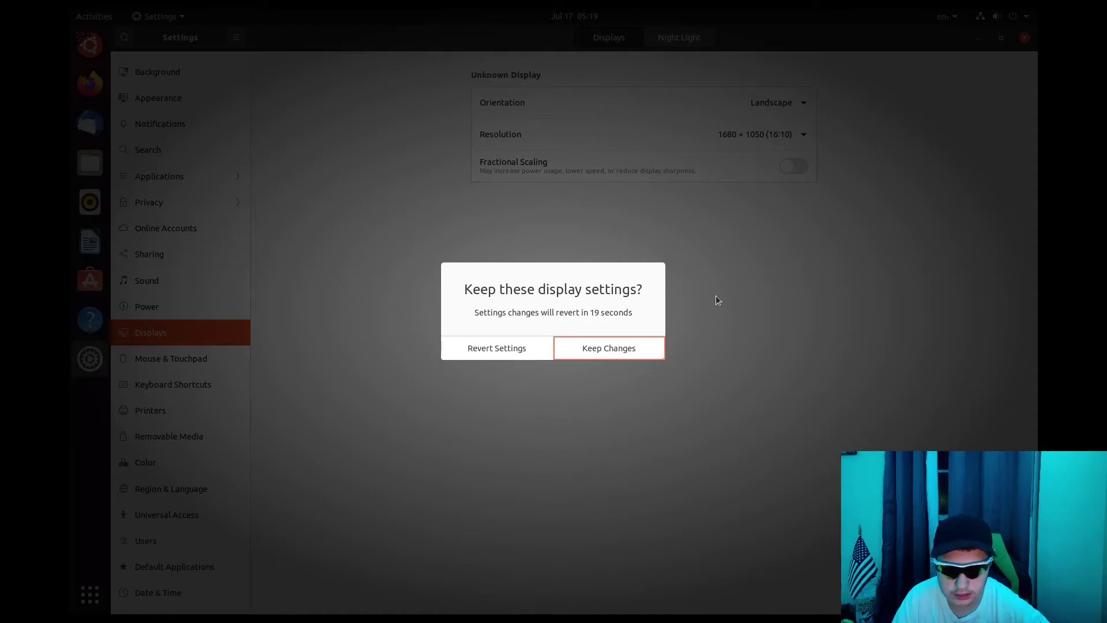
pyautogui.click(585, 344)
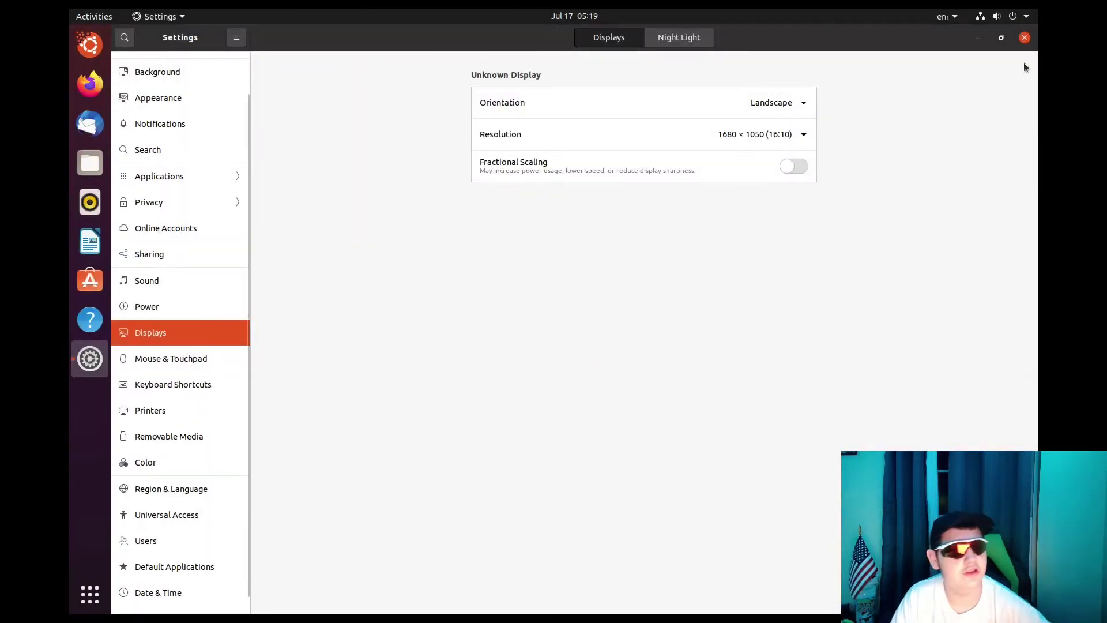
pyautogui.click(1024, 39)
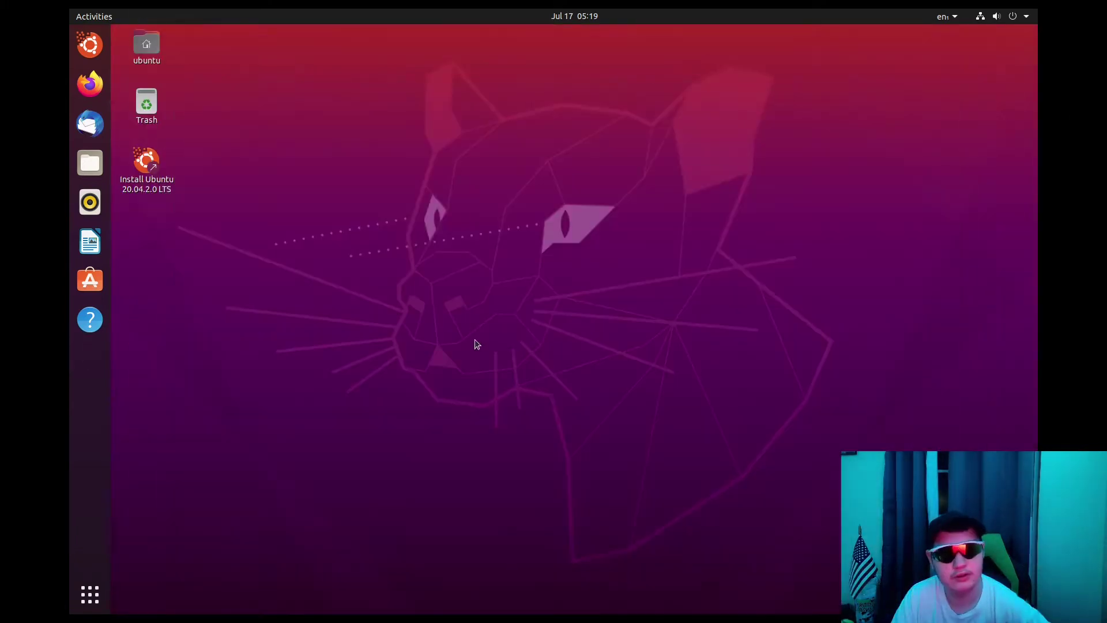
# - Launch the Ubuntu 20.04.2.0 LTS installer and preview its welcome page in Español, Esperanto, Euskara, Français and Gaeilge
pyautogui.click(154, 162)
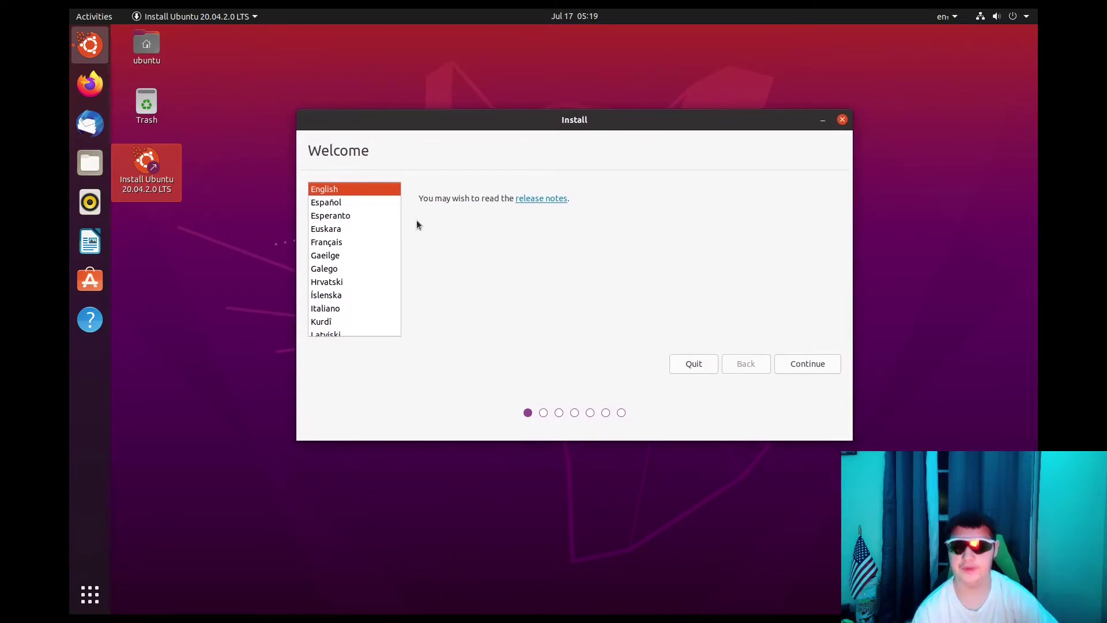
pyautogui.click(349, 199)
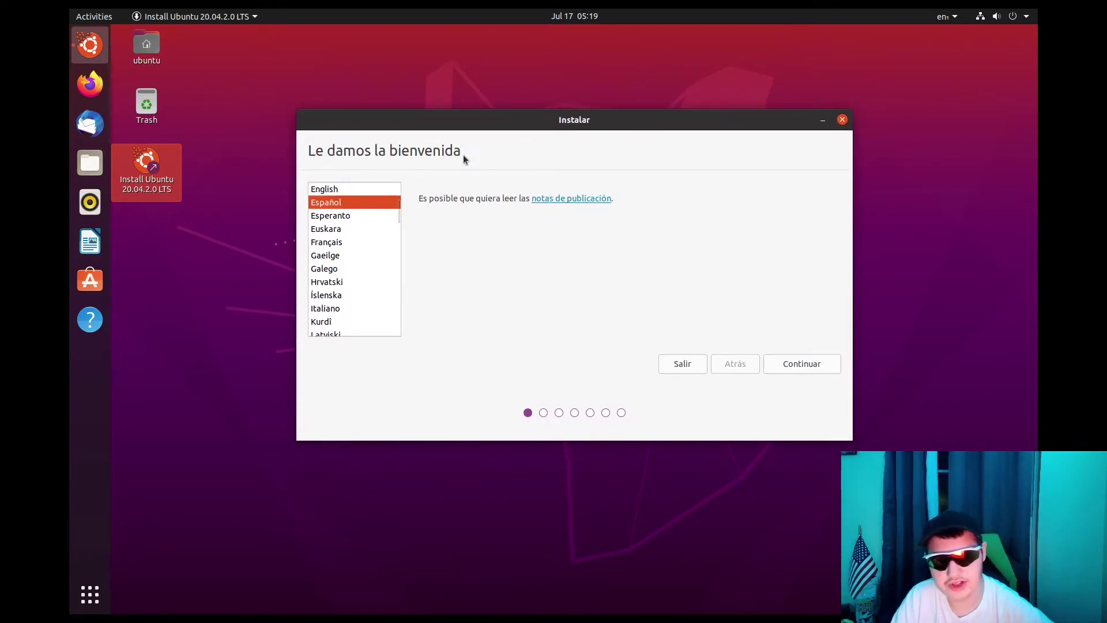
pyautogui.click(368, 213)
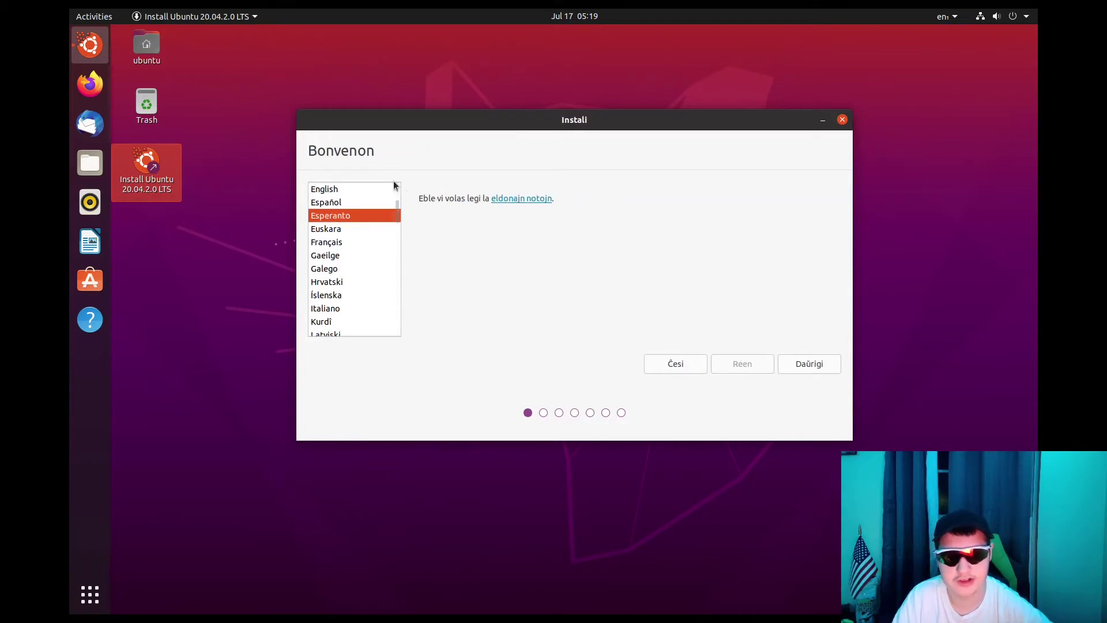
pyautogui.click(332, 231)
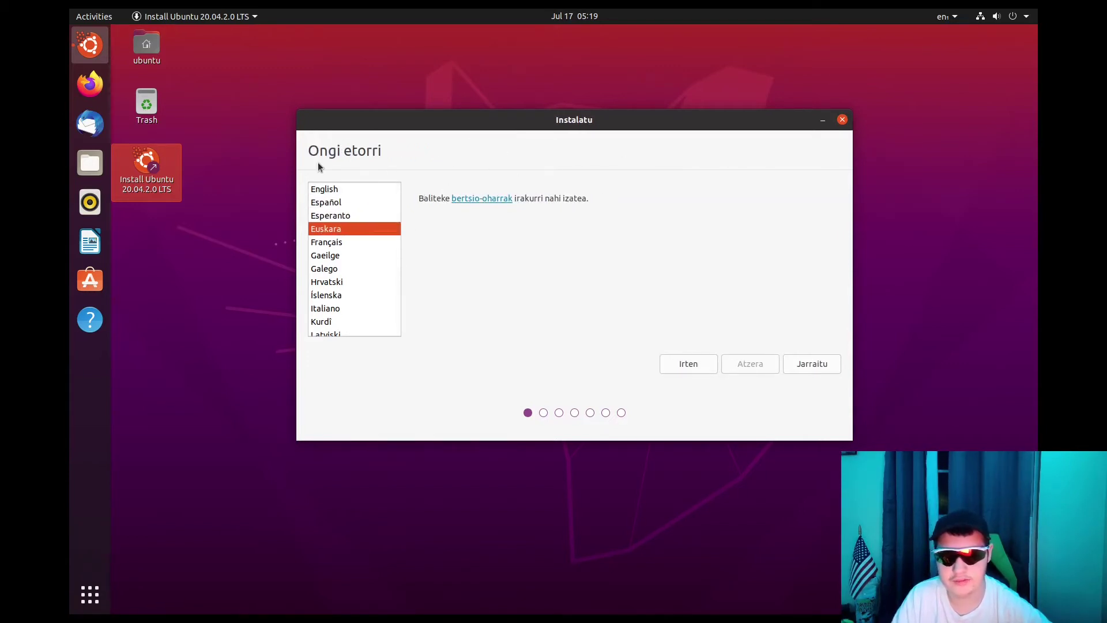
pyautogui.click(370, 241)
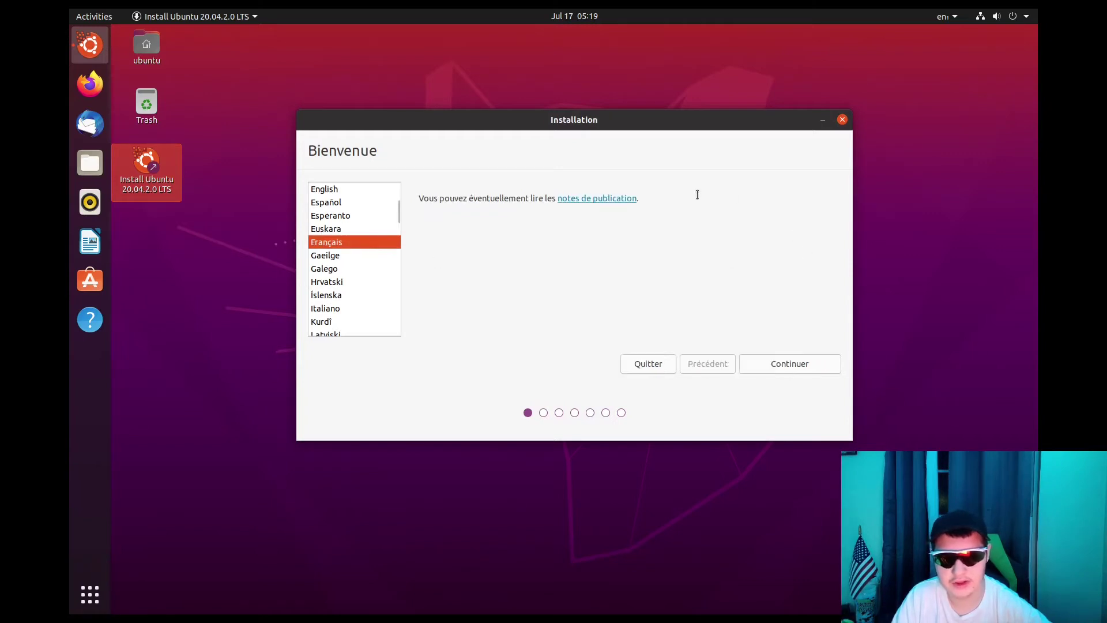
pyautogui.click(388, 256)
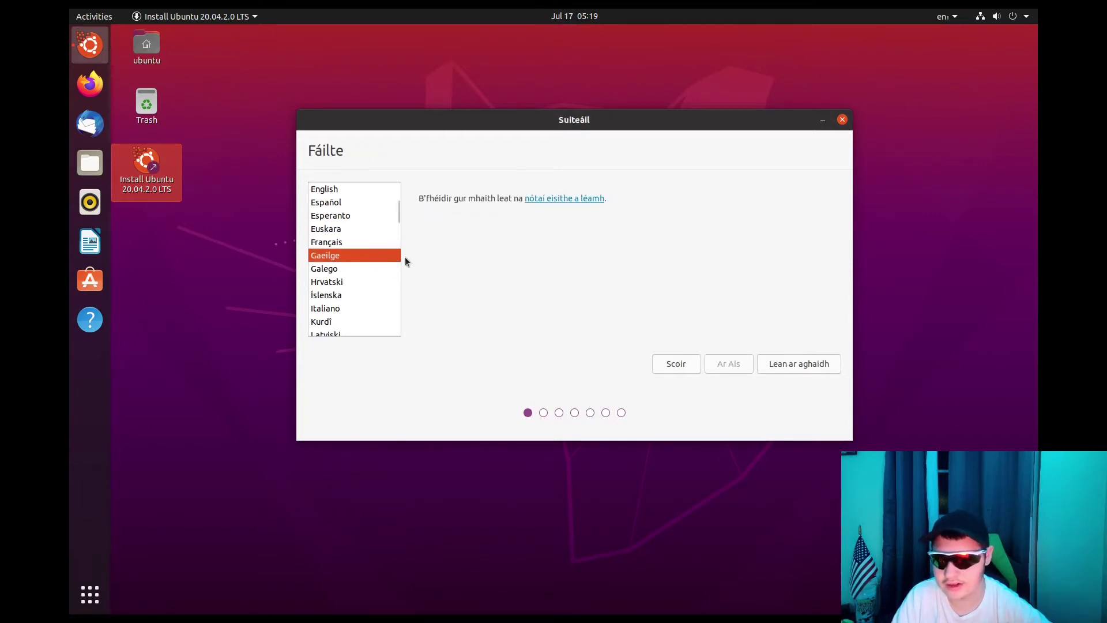
# - Preview the installer's welcome page in Nederlands and browse the languages listed below it
pyautogui.scroll(-1, 387, 269)
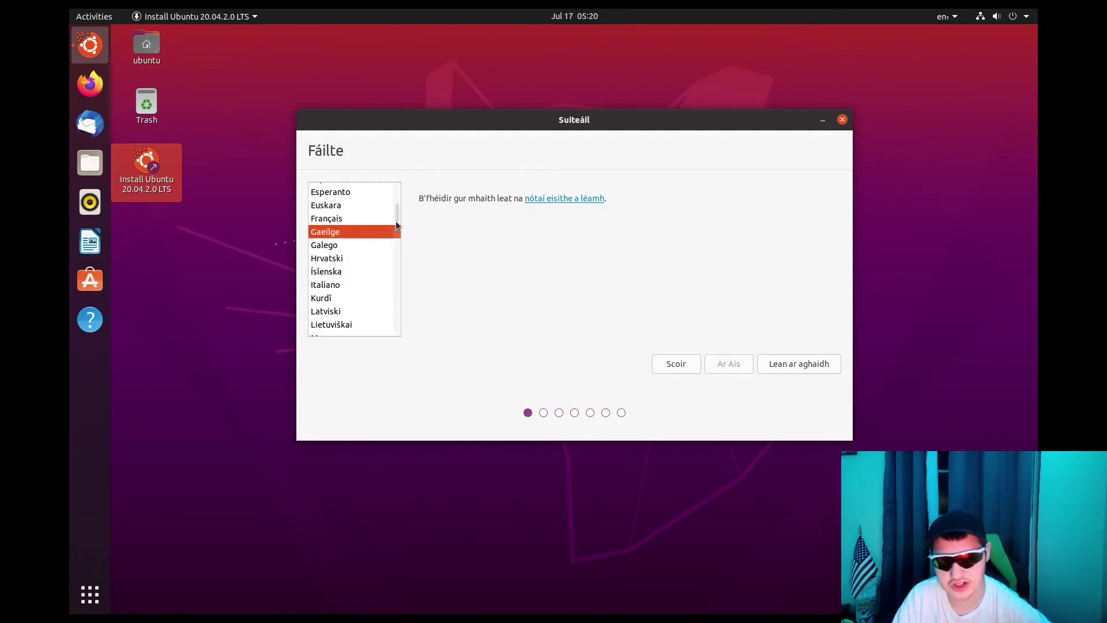
pyautogui.scroll(-4, 355, 260)
pyautogui.click(354, 250)
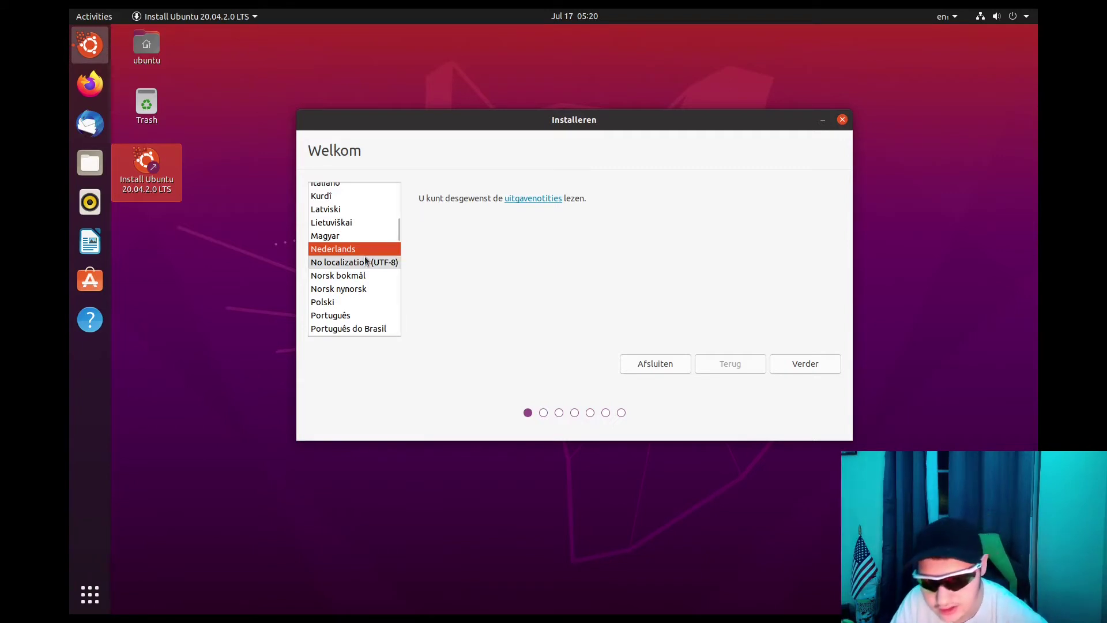
pyautogui.scroll(-1, 366, 261)
pyautogui.scroll(-4, 365, 261)
# - Preview the installer's welcome page in Deutsch, Dansk and Eesti
pyautogui.scroll(6, 367, 254)
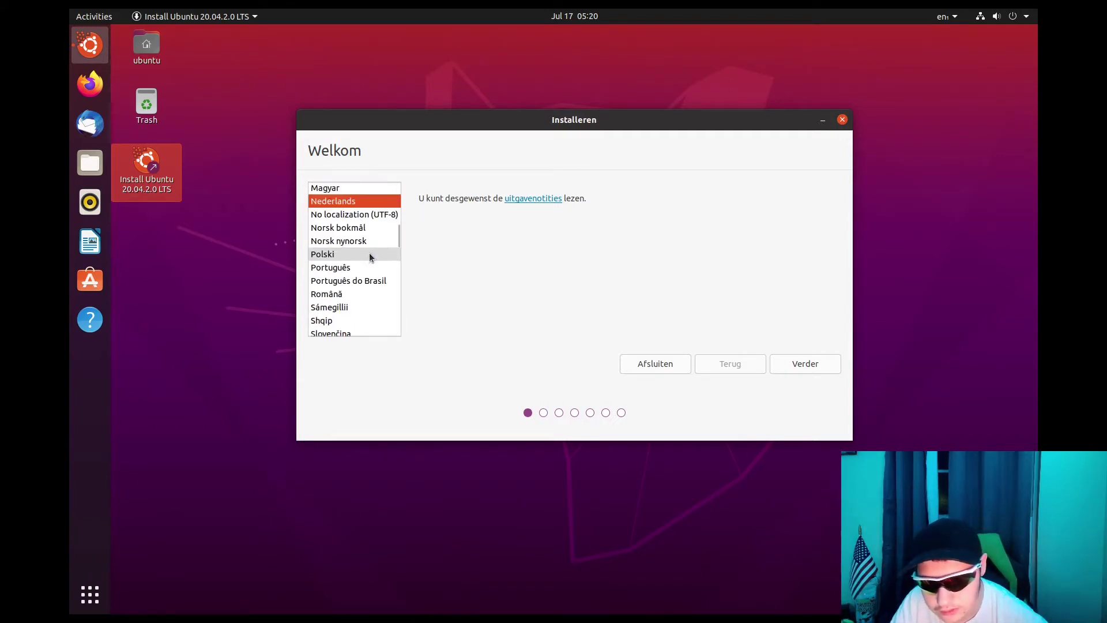
pyautogui.scroll(5, 365, 257)
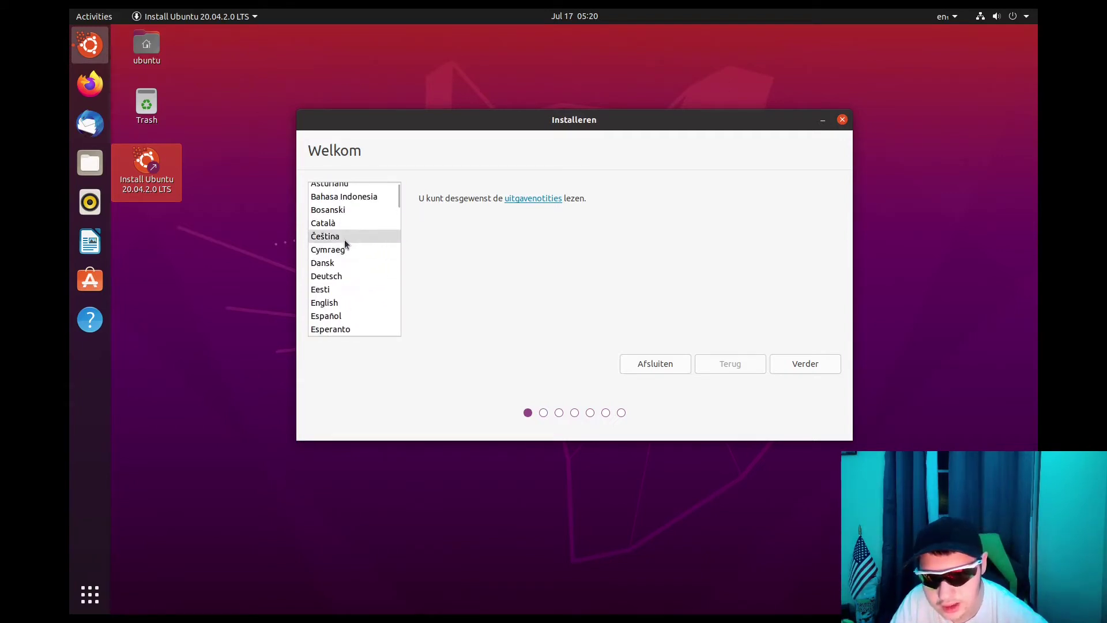
pyautogui.click(345, 279)
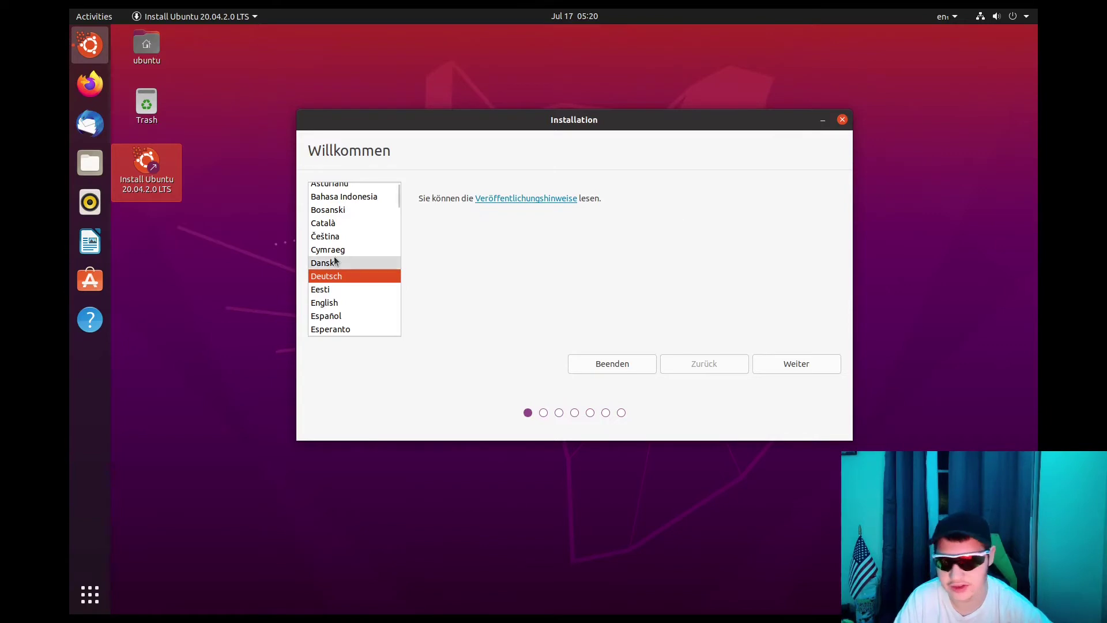
pyautogui.scroll(1, 349, 249)
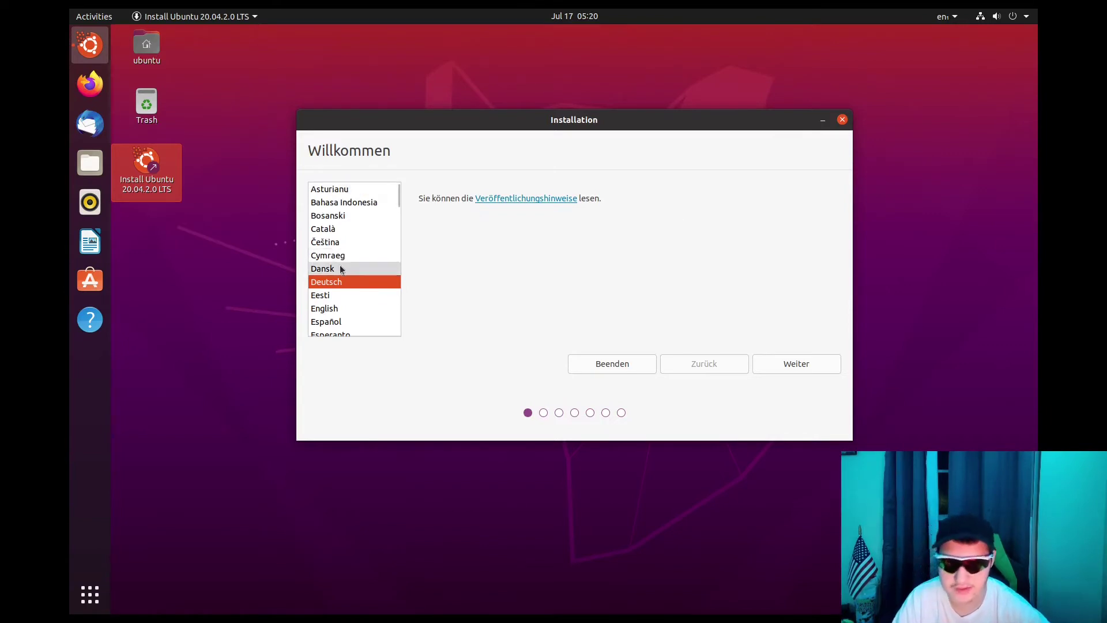
pyautogui.click(354, 257)
pyautogui.click(355, 268)
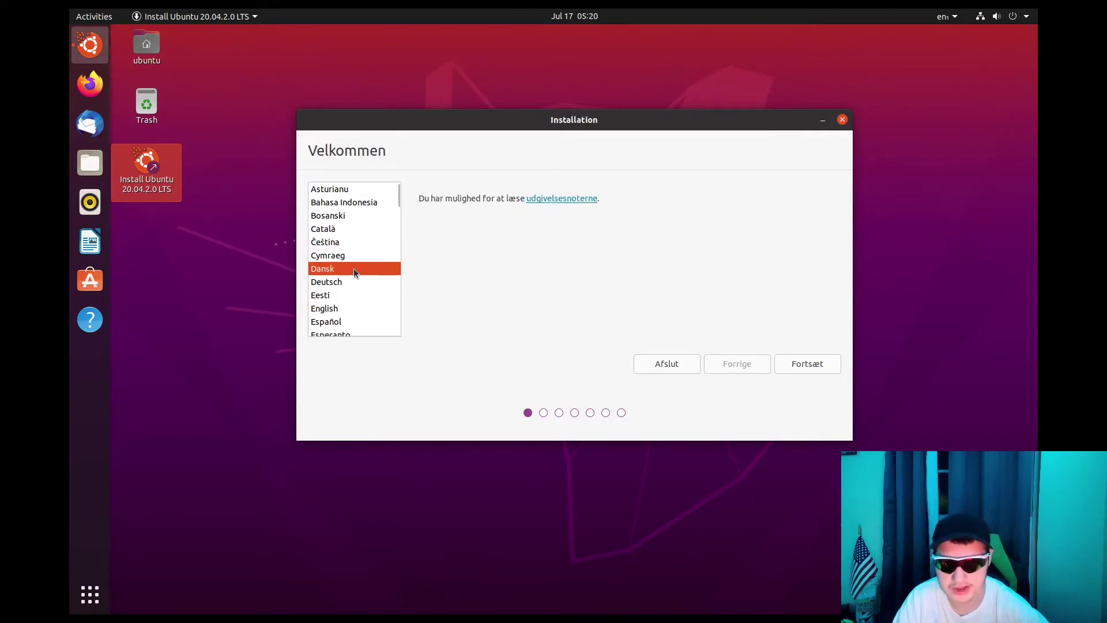
pyautogui.click(342, 282)
pyautogui.click(356, 294)
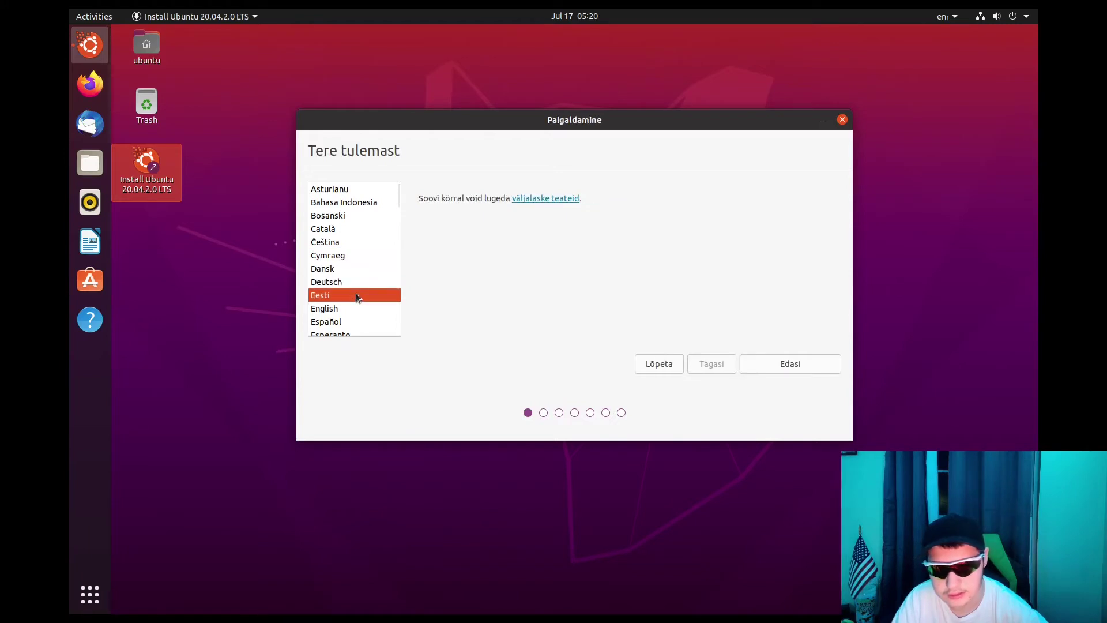
# - Set the installer language to English and continue to the keyboard layout page
pyautogui.click(329, 310)
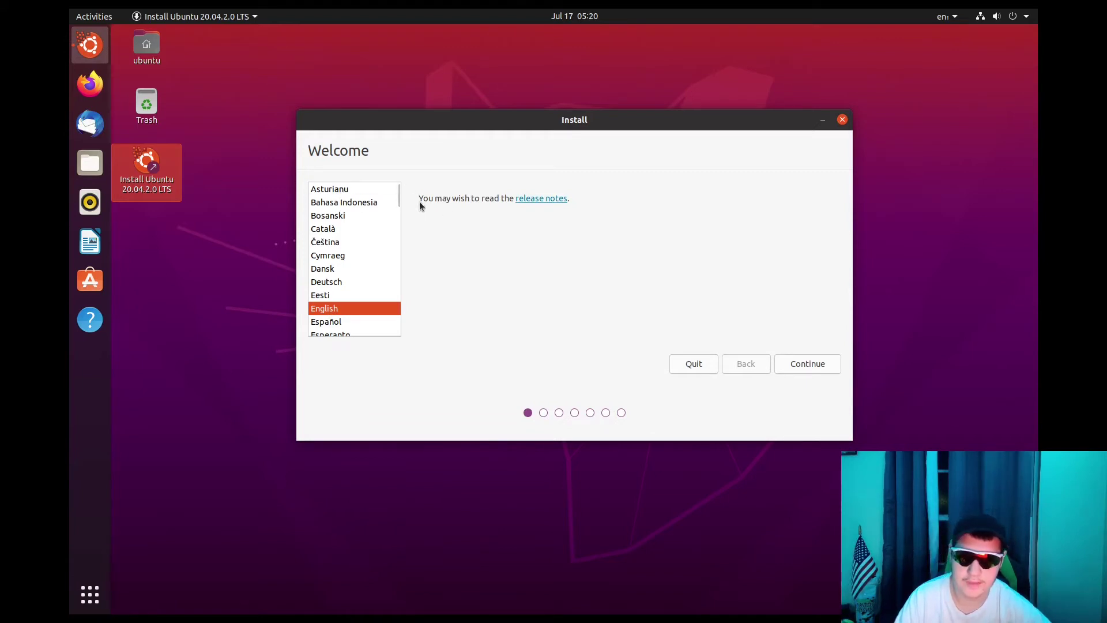
pyautogui.moveTo(425, 201); pyautogui.dragTo(479, 198)
pyautogui.click(516, 194)
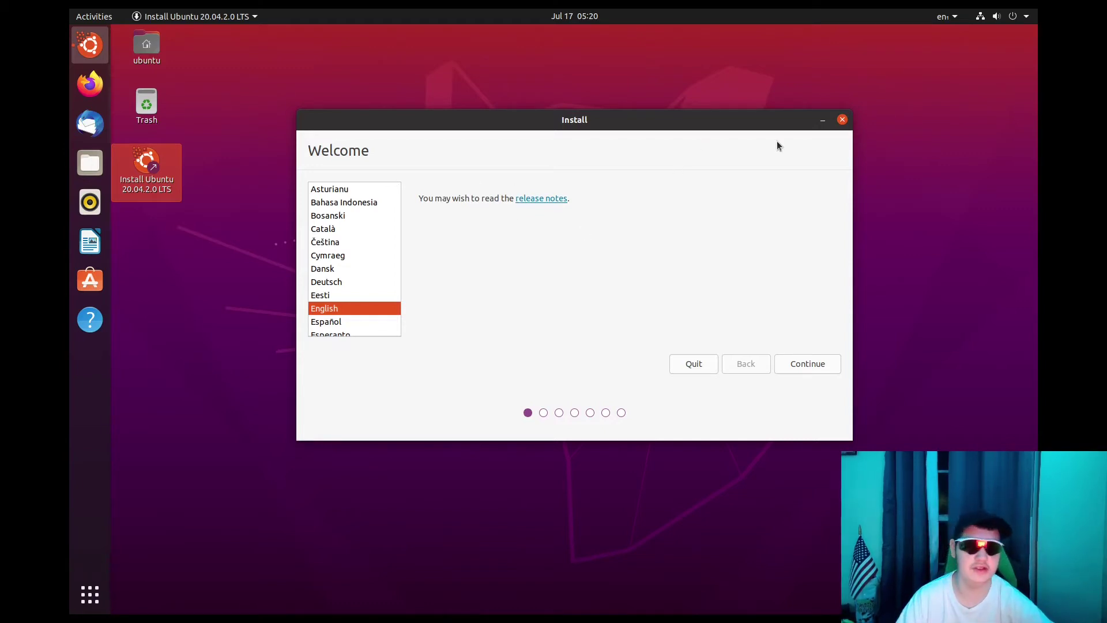
pyautogui.click(815, 356)
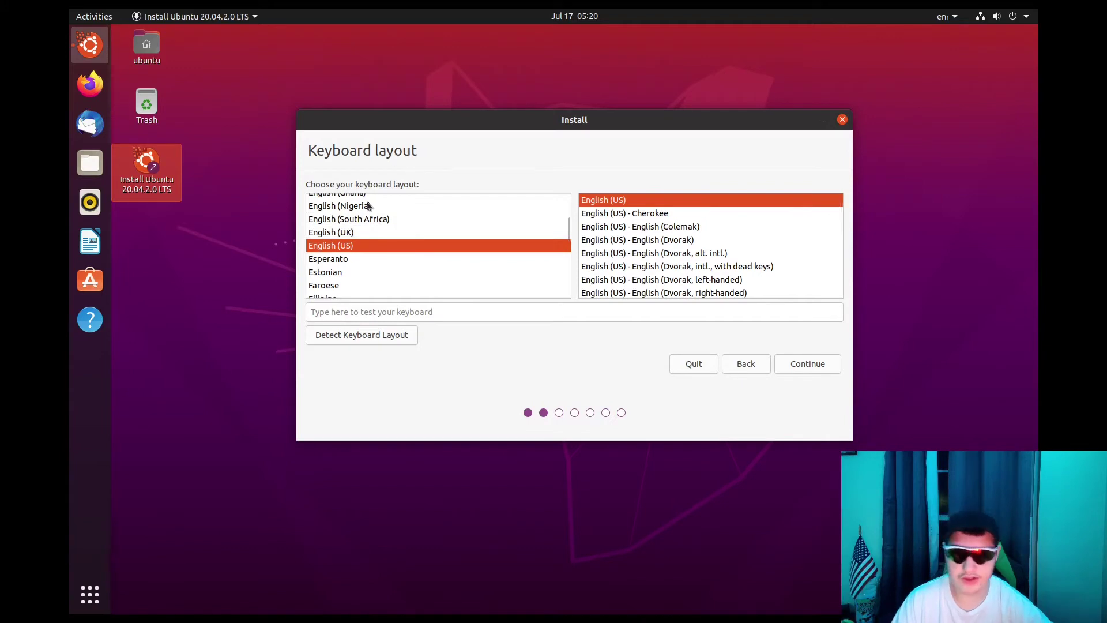
# - Check the English (UK) layout variants, try typing with English (US) - Cherokee in the keyboard test field, and clear the test text
pyautogui.click(377, 233)
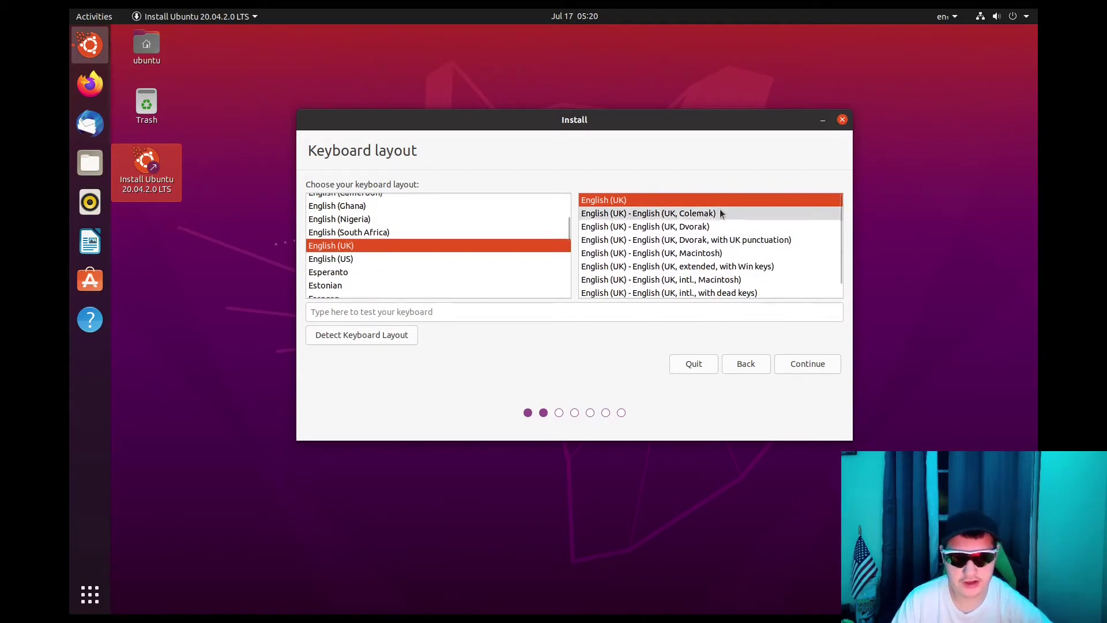
pyautogui.click(493, 258)
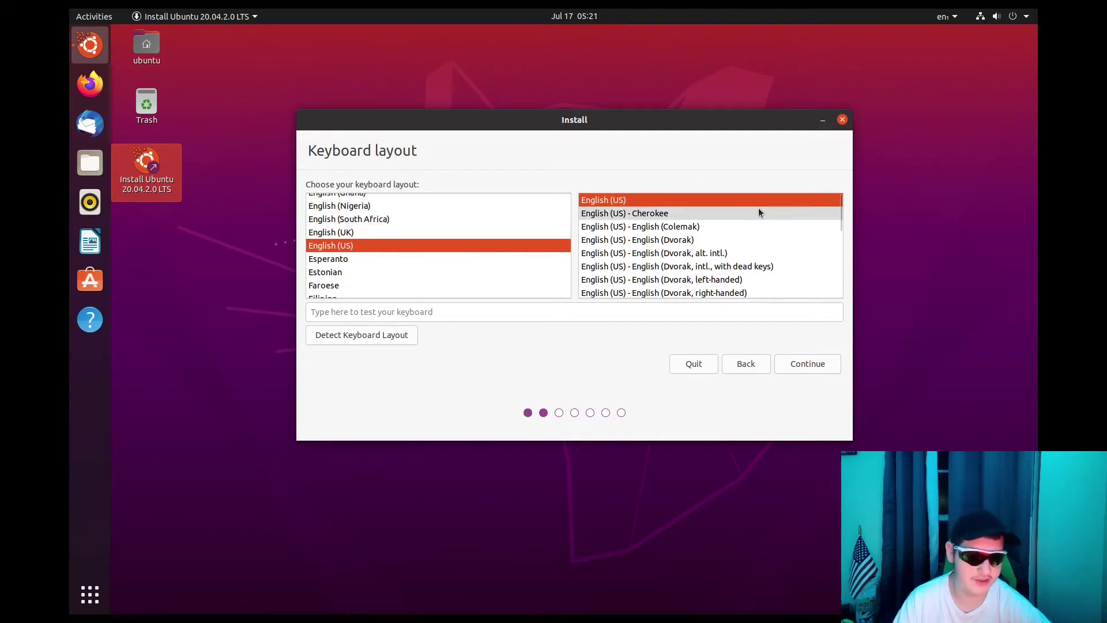
pyautogui.click(675, 218)
pyautogui.click(576, 309)
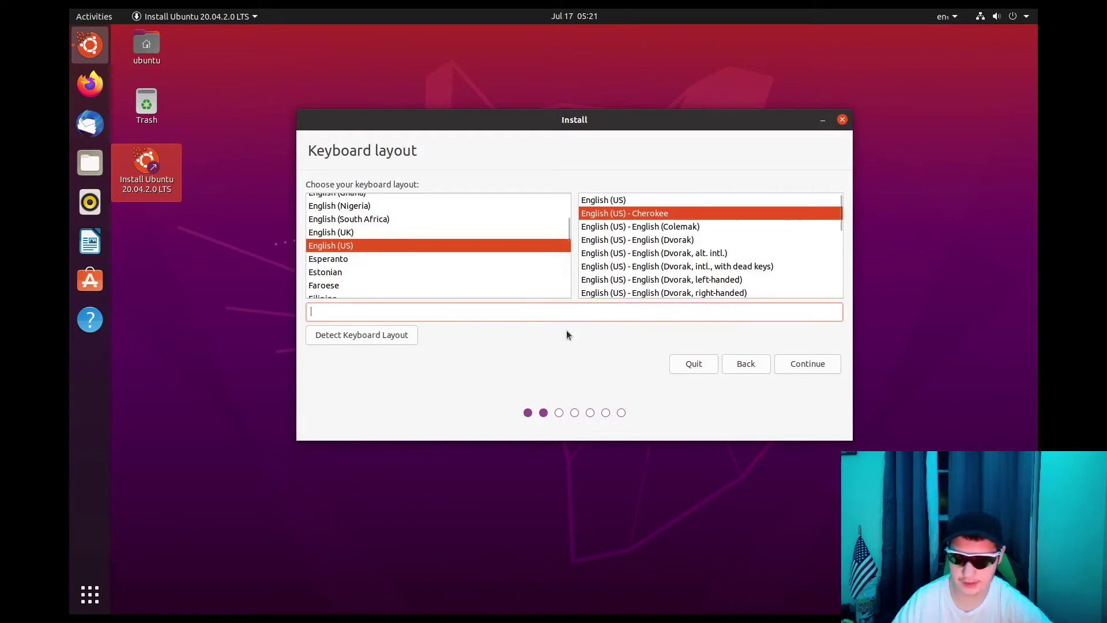
pyautogui.write('ᏔᏔᏔᏔᏔ')
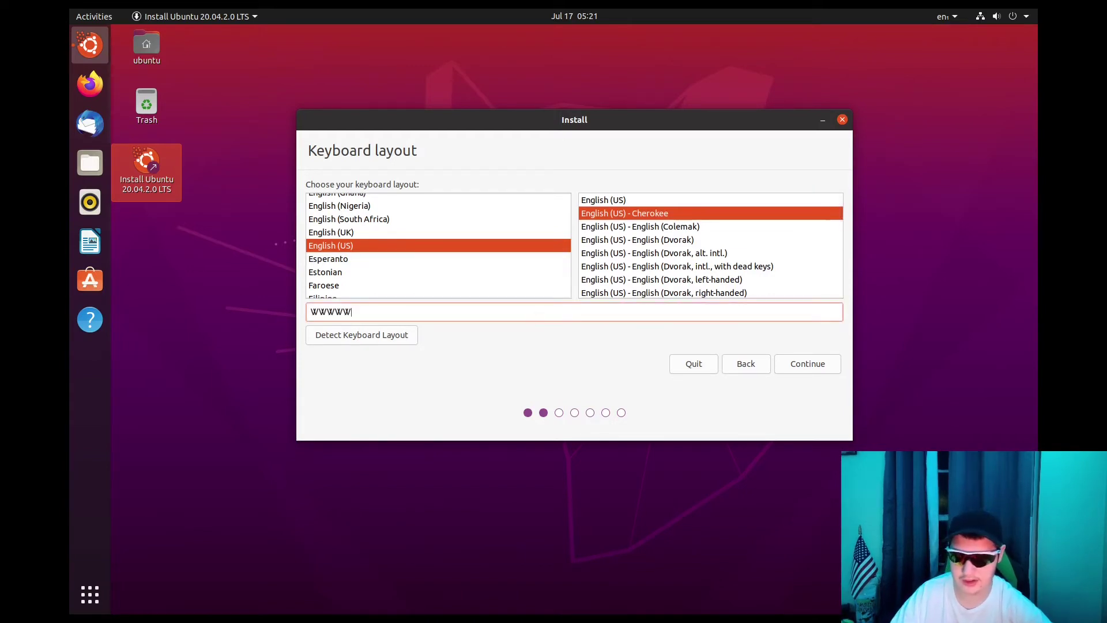
pyautogui.write('ᏔᎧᎧᏗᎩᎧᏗ')
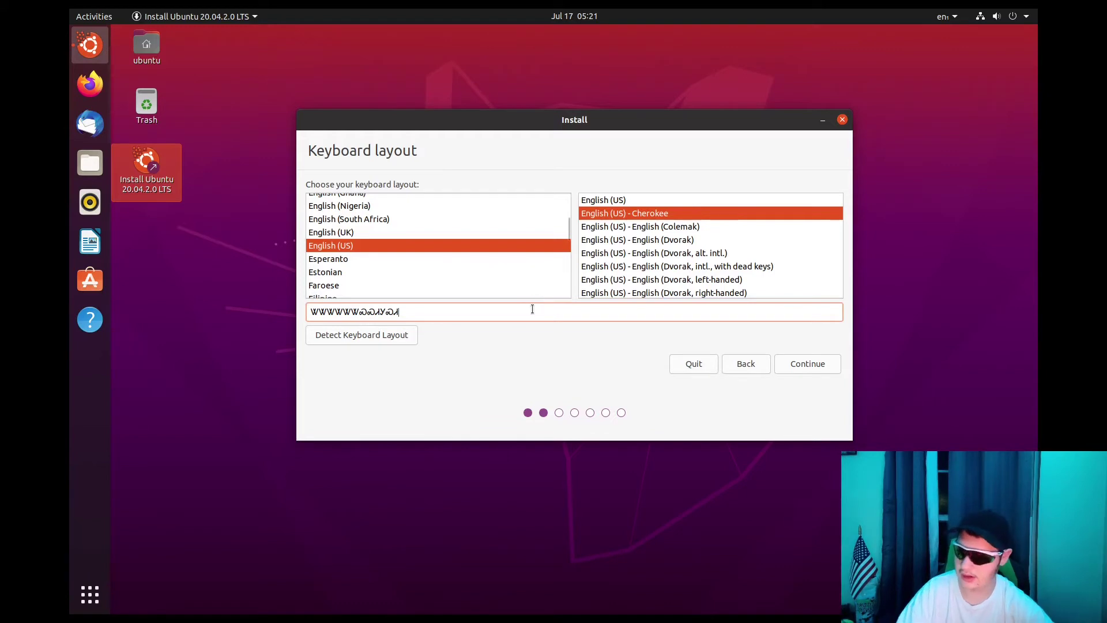
pyautogui.moveTo(444, 306); pyautogui.dragTo(306, 311)
pyautogui.press('BackSpace')
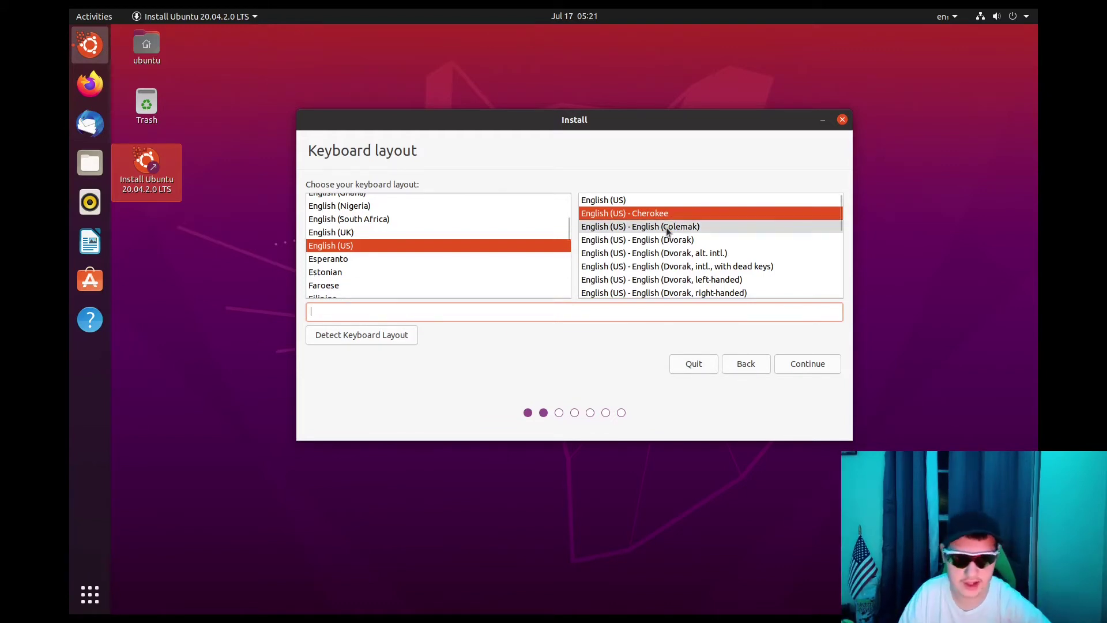
# - Try the English (US, intl., with dead keys) variant by entering "þþþþ" in the keyboard test field, and clear the text
pyautogui.scroll(-5, 695, 254)
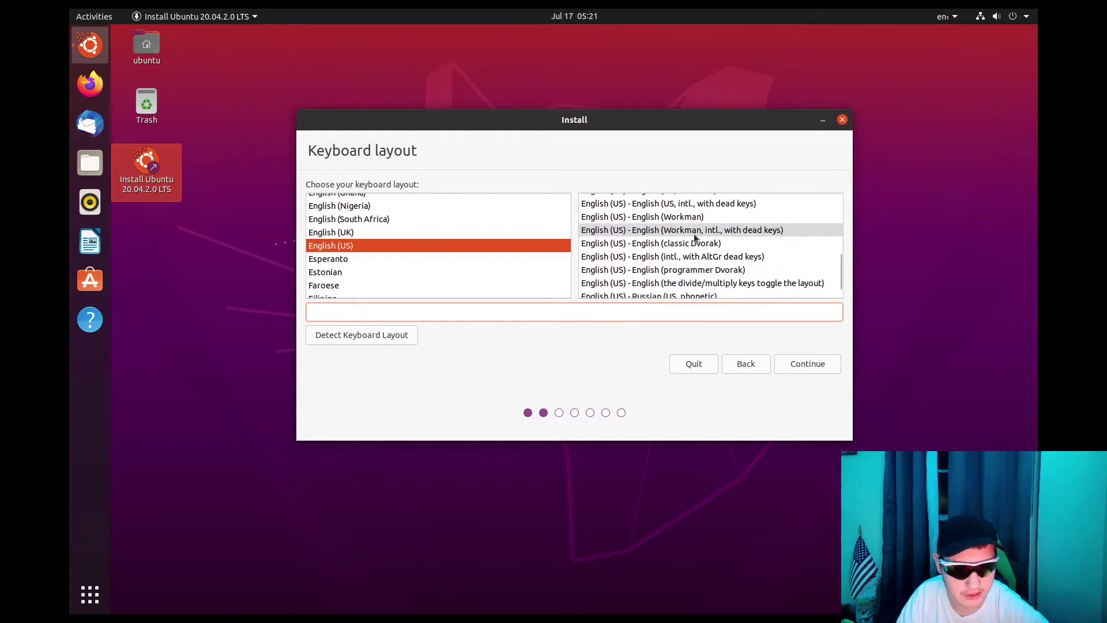
pyautogui.click(716, 221)
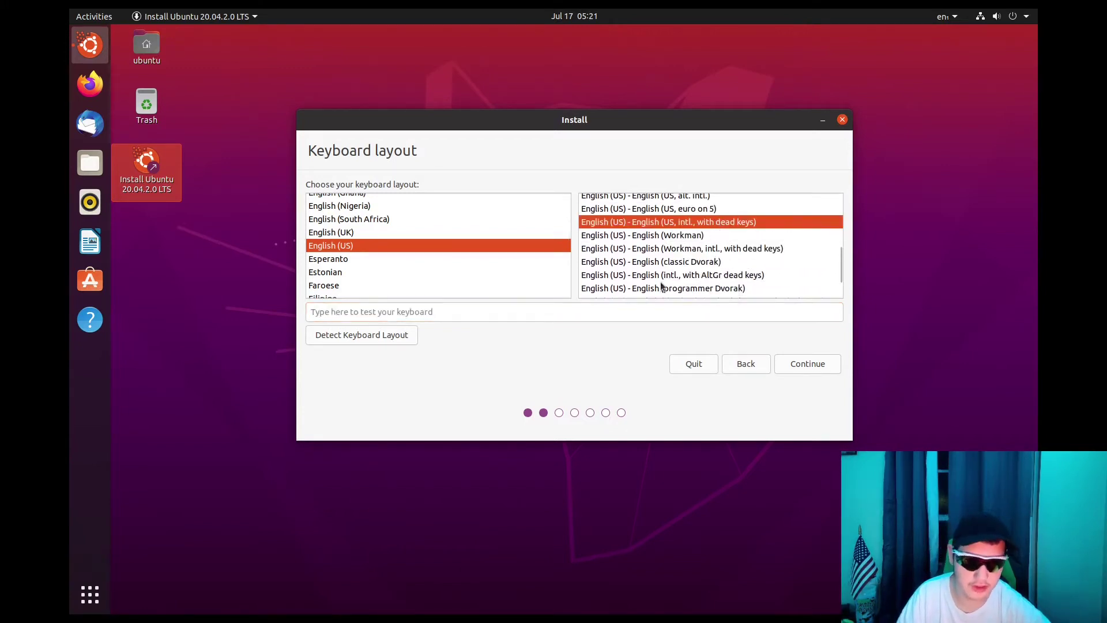
pyautogui.click(612, 319)
pyautogui.write('þþþþ')
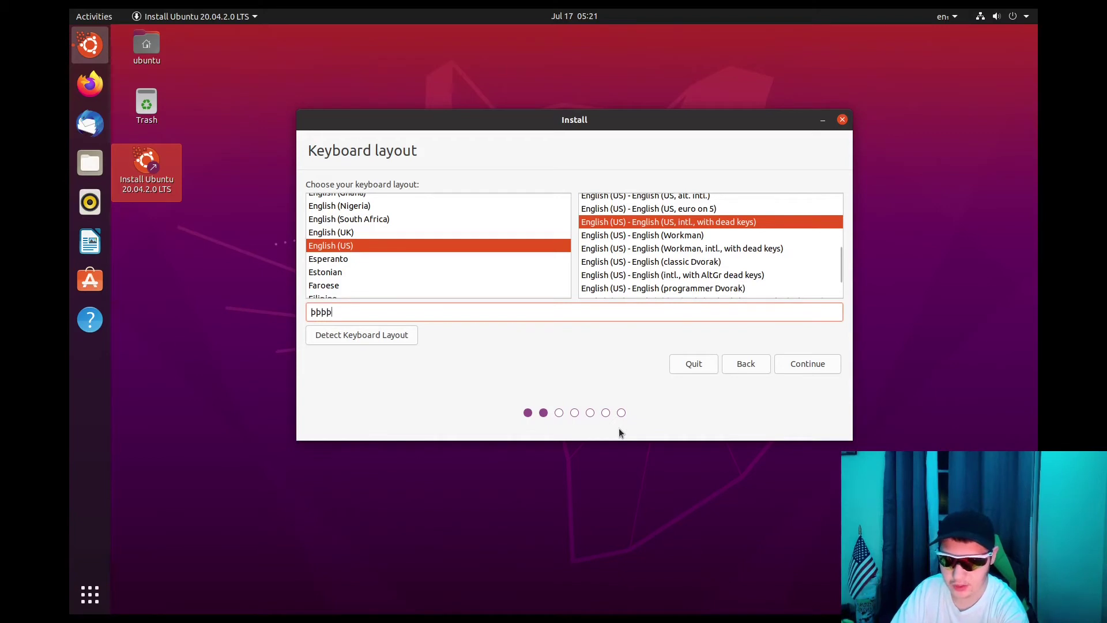
pyautogui.hotkey('ctrl', 'a')
pyautogui.press('BackSpace')
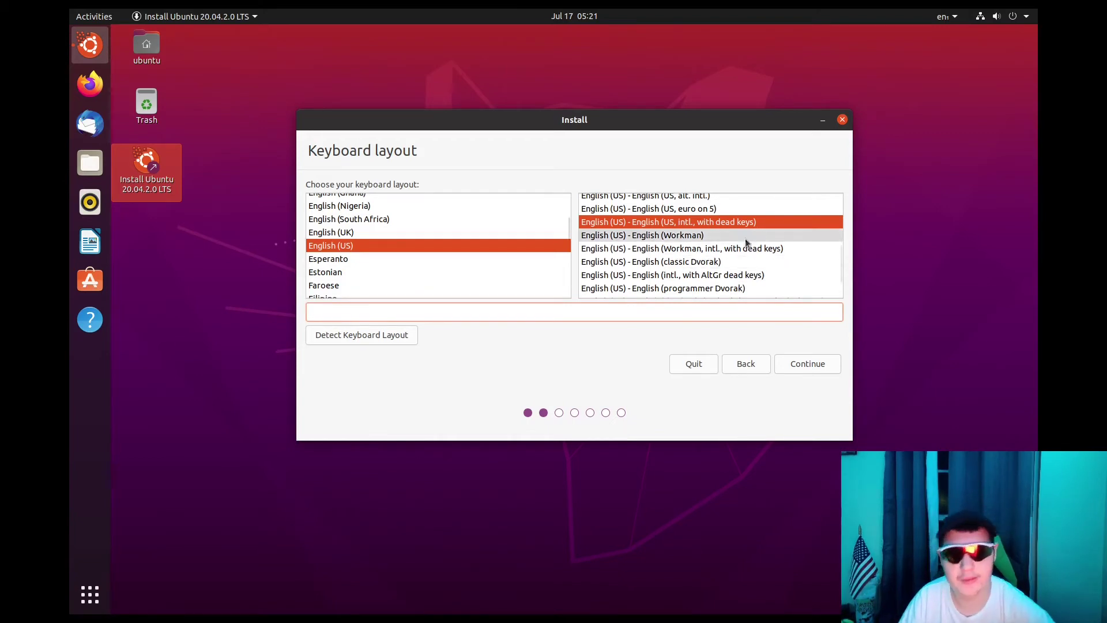
# - Choose the plain English (US) keyboard variant and continue to the updates and other software page
pyautogui.scroll(1, 749, 233)
pyautogui.scroll(5, 749, 230)
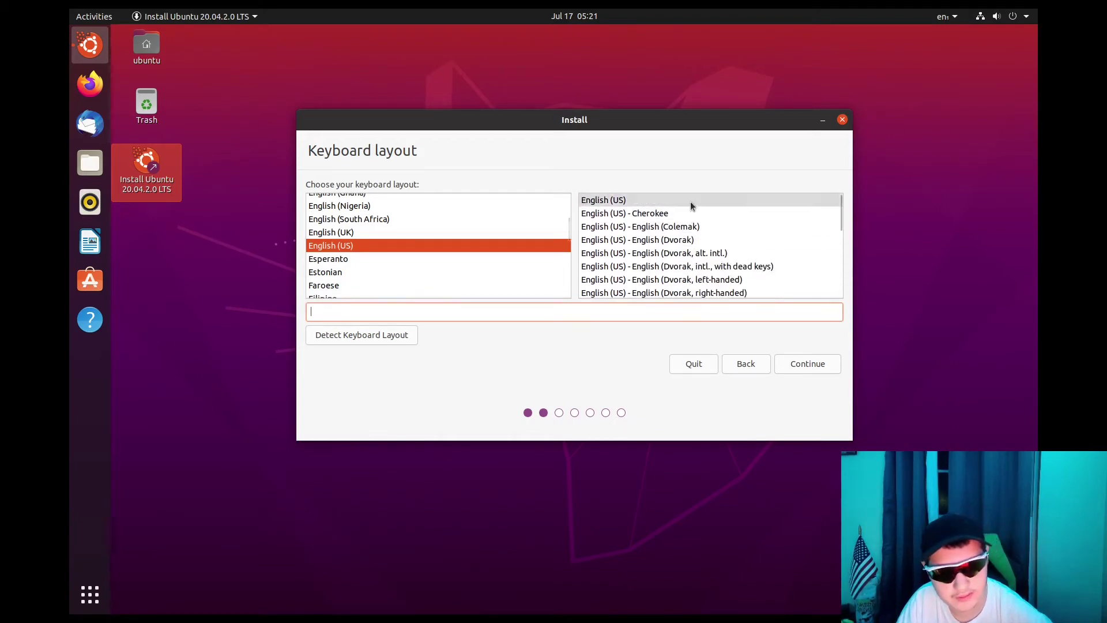
pyautogui.click(687, 202)
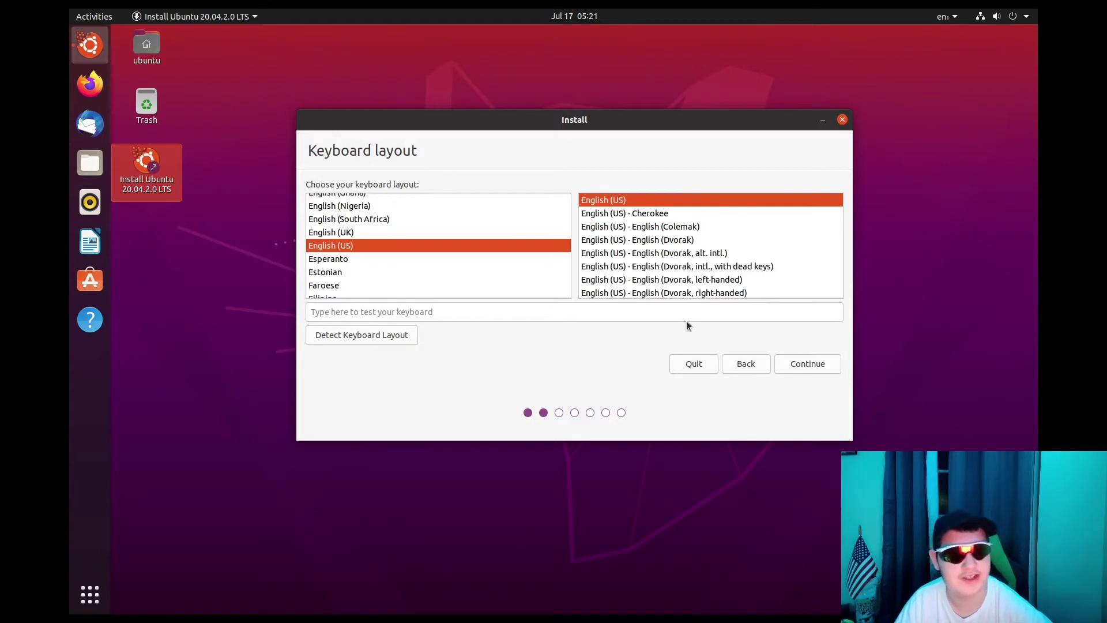
pyautogui.click(803, 363)
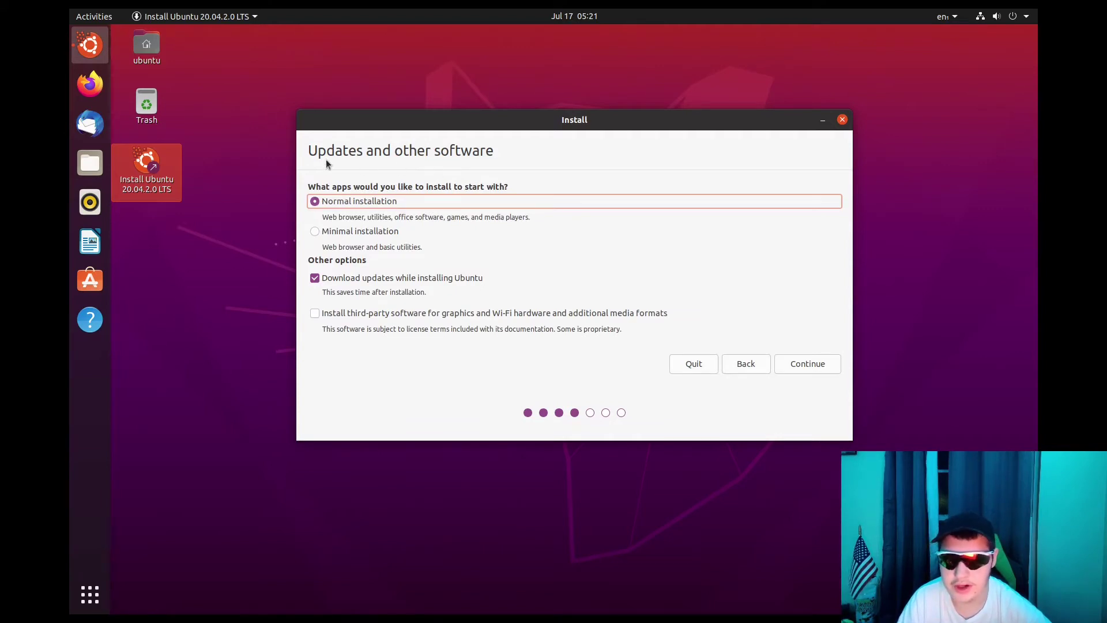
# - Review the page title and the apps described under Normal installation, highlighting the web browser, games and media players wording
pyautogui.moveTo(495, 148); pyautogui.dragTo(516, 134)
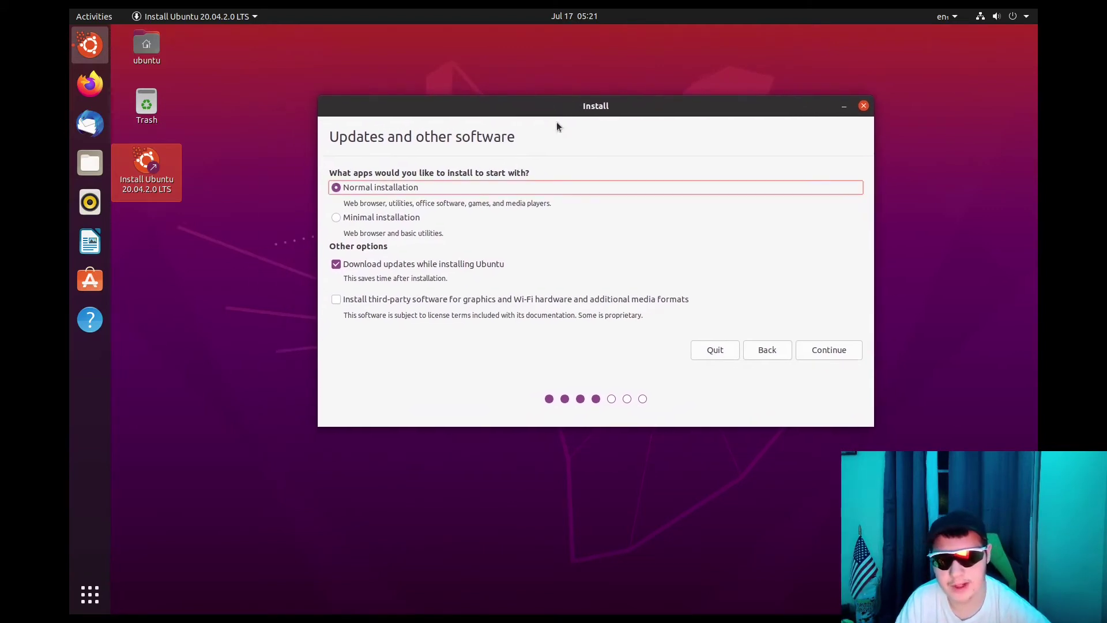
pyautogui.moveTo(335, 136); pyautogui.dragTo(507, 136)
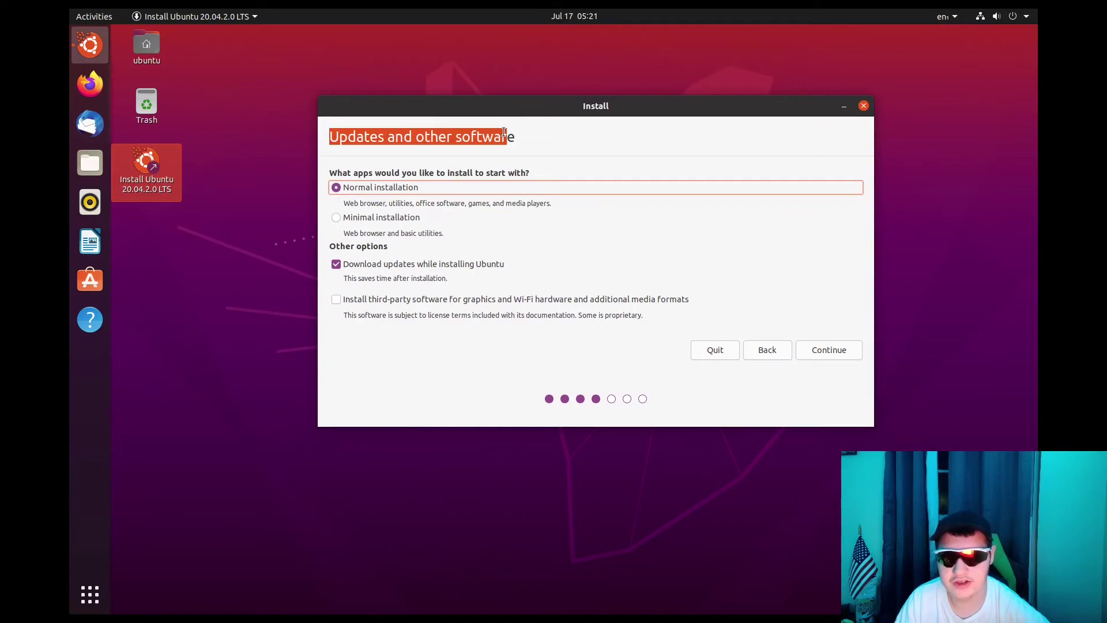
pyautogui.click(507, 137)
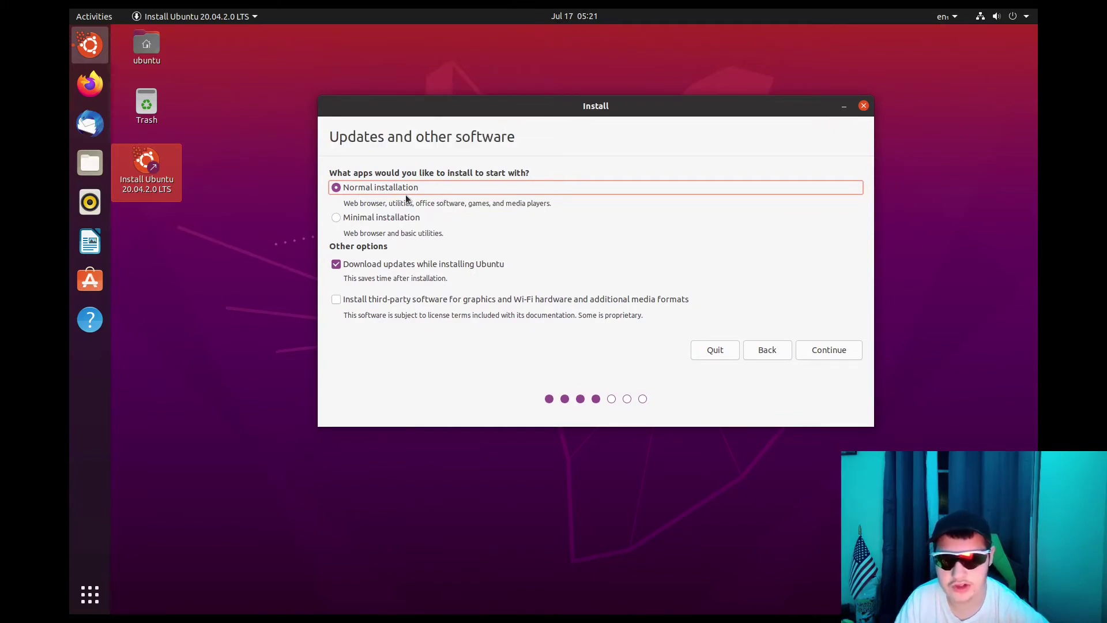
pyautogui.moveTo(352, 202); pyautogui.dragTo(379, 203)
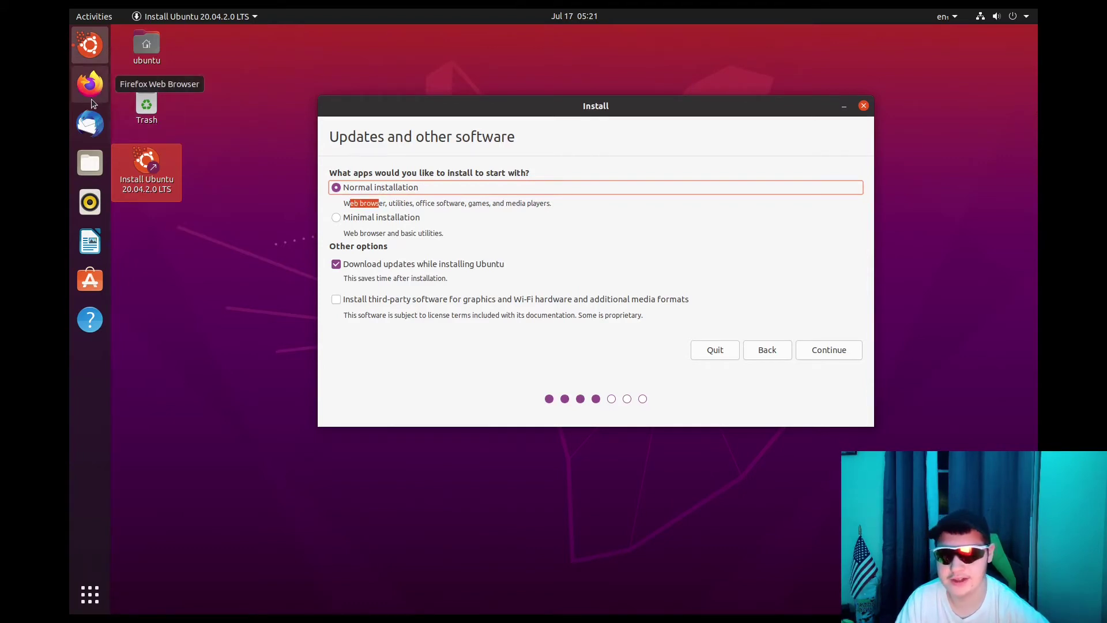
pyautogui.click(400, 203)
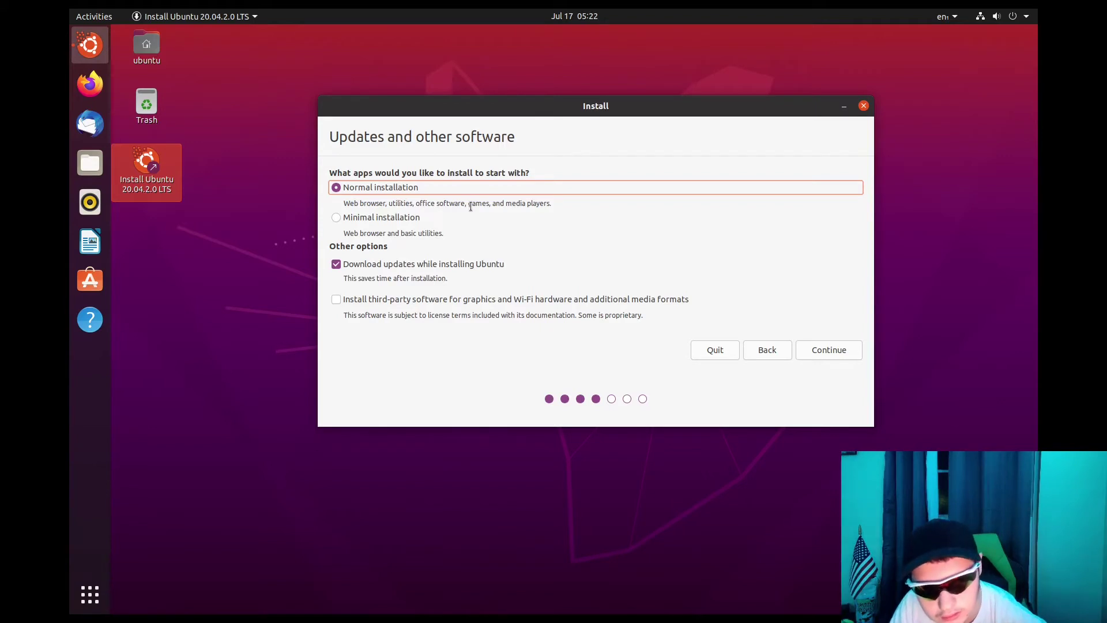
pyautogui.moveTo(473, 206); pyautogui.dragTo(512, 204)
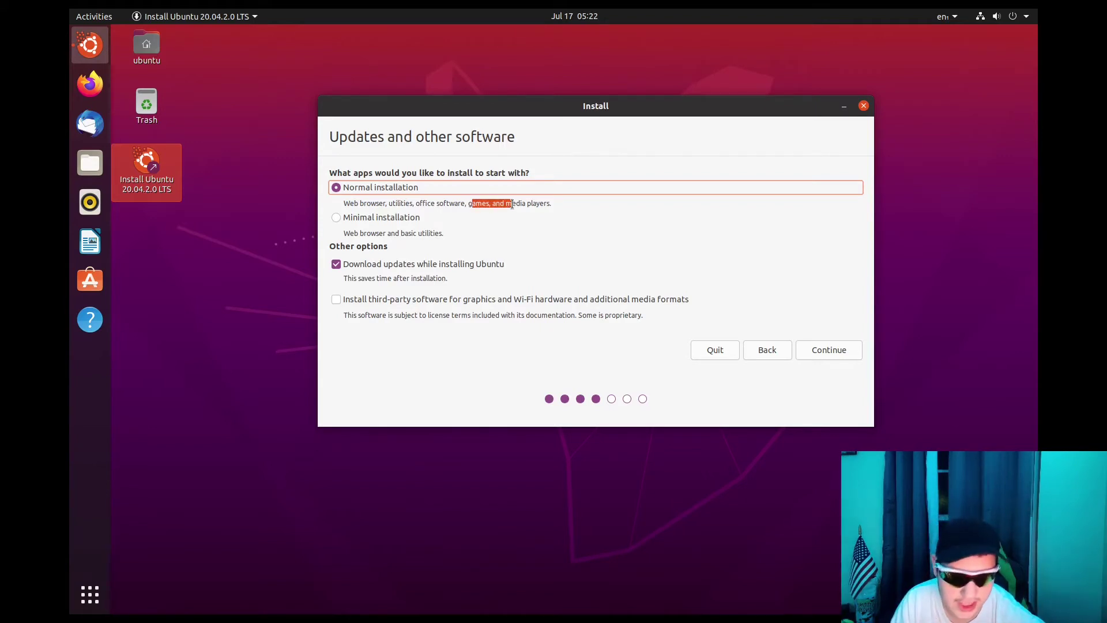
pyautogui.click(512, 205)
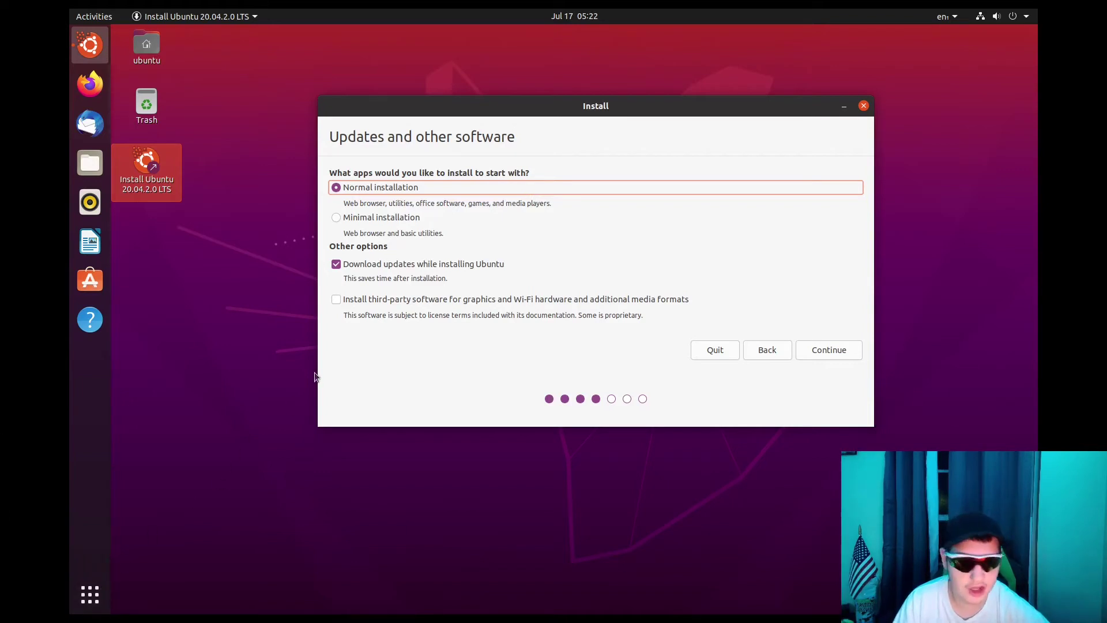
# - Look through both pages of the full application list and return to the installer
pyautogui.click(91, 599)
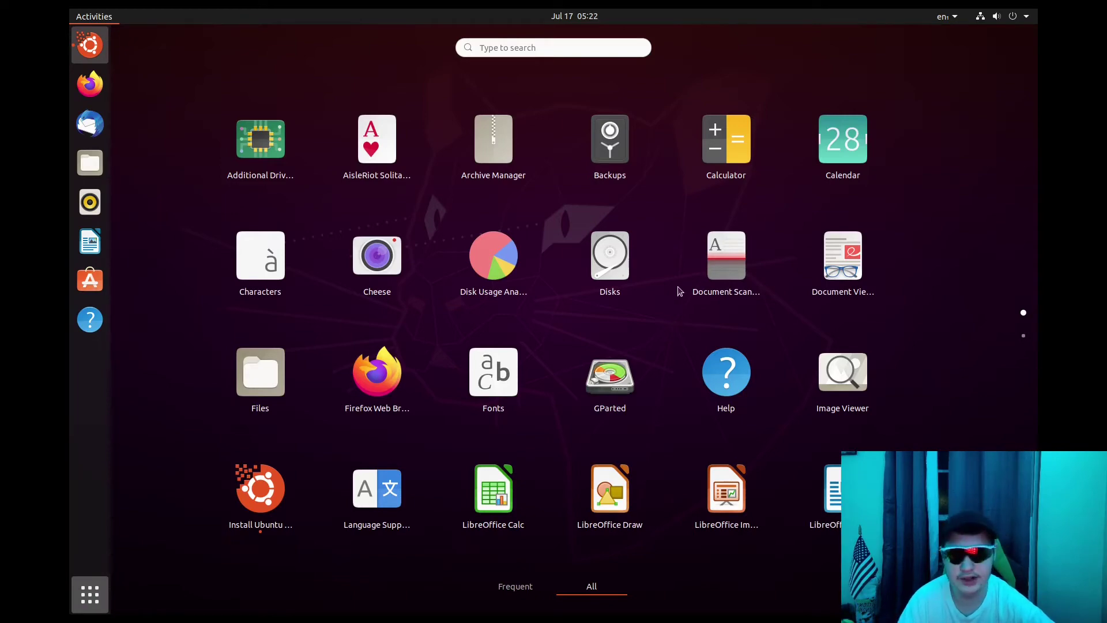
pyautogui.scroll(-1, 689, 237)
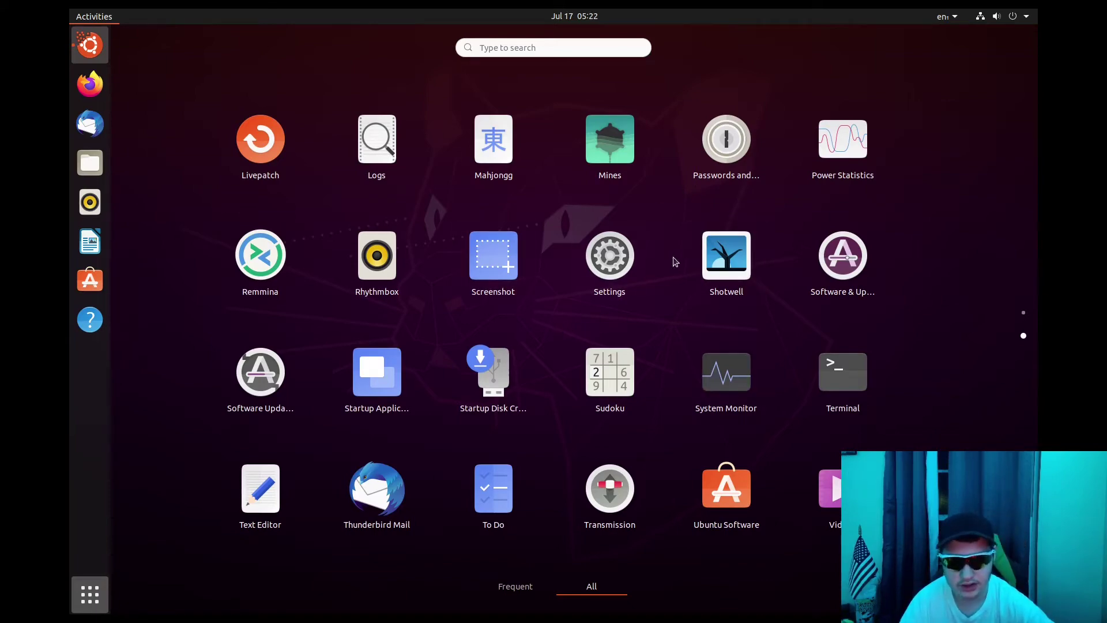
pyautogui.scroll(1, 712, 239)
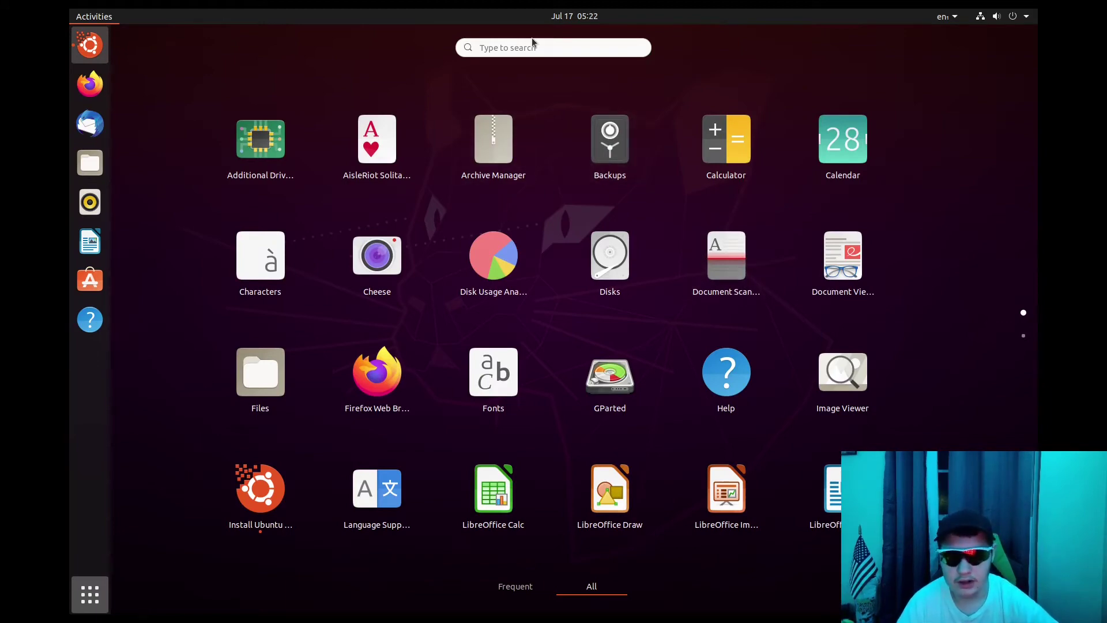
pyautogui.click(91, 584)
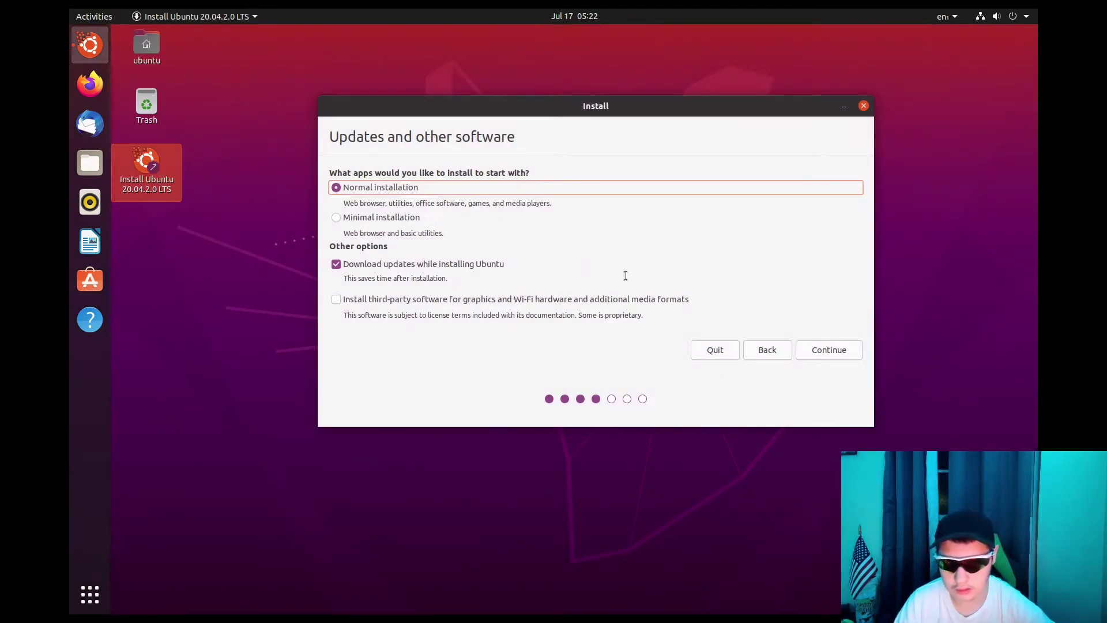
# - Choose Minimal installation, enable third-party software for graphics, Wi-Fi hardware and media formats, and continue
pyautogui.click(367, 218)
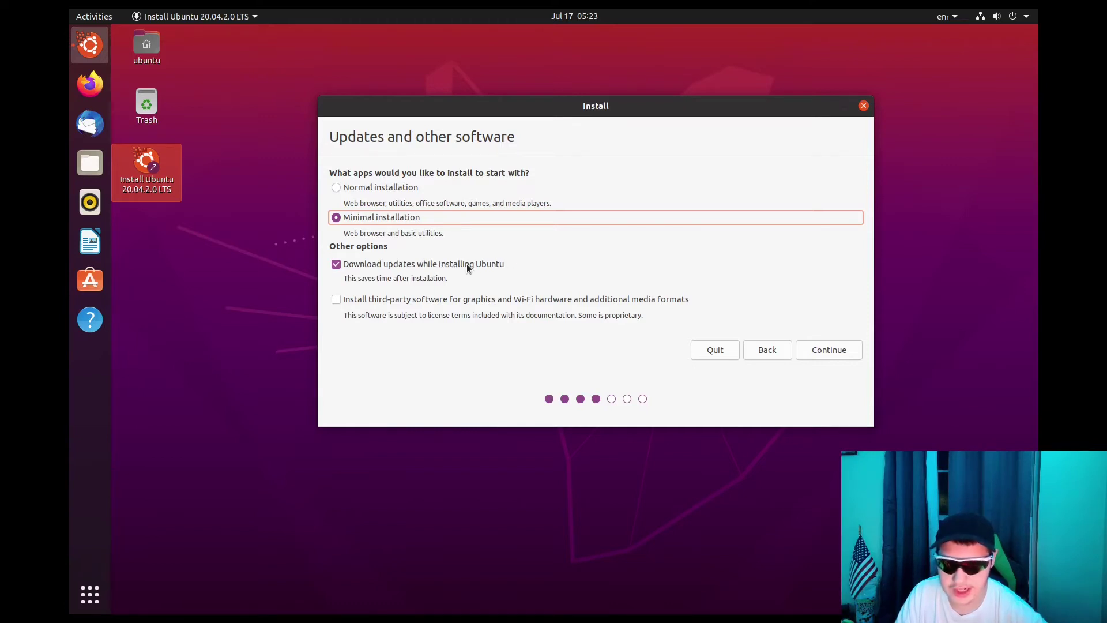
pyautogui.click(412, 299)
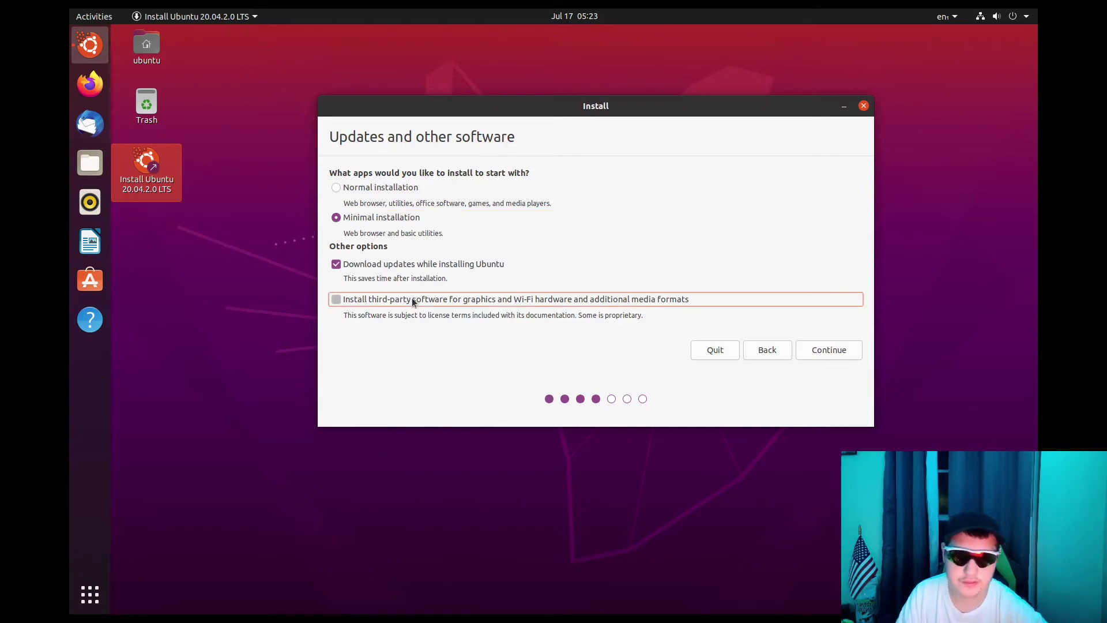
pyautogui.moveTo(412, 298); pyautogui.dragTo(448, 375)
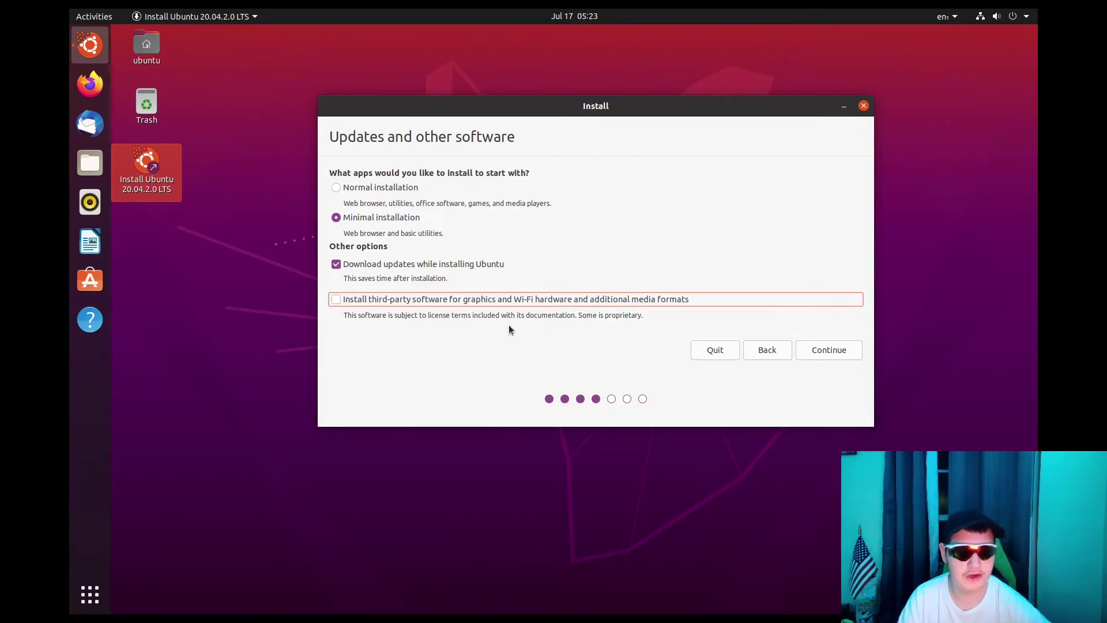
pyautogui.click(457, 301)
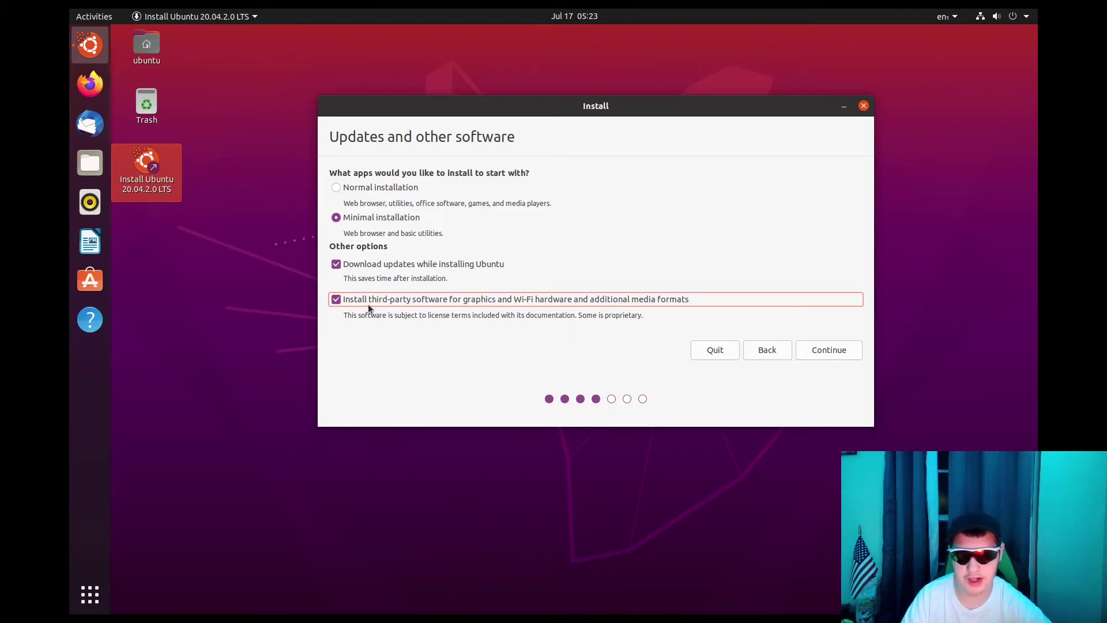
pyautogui.click(856, 353)
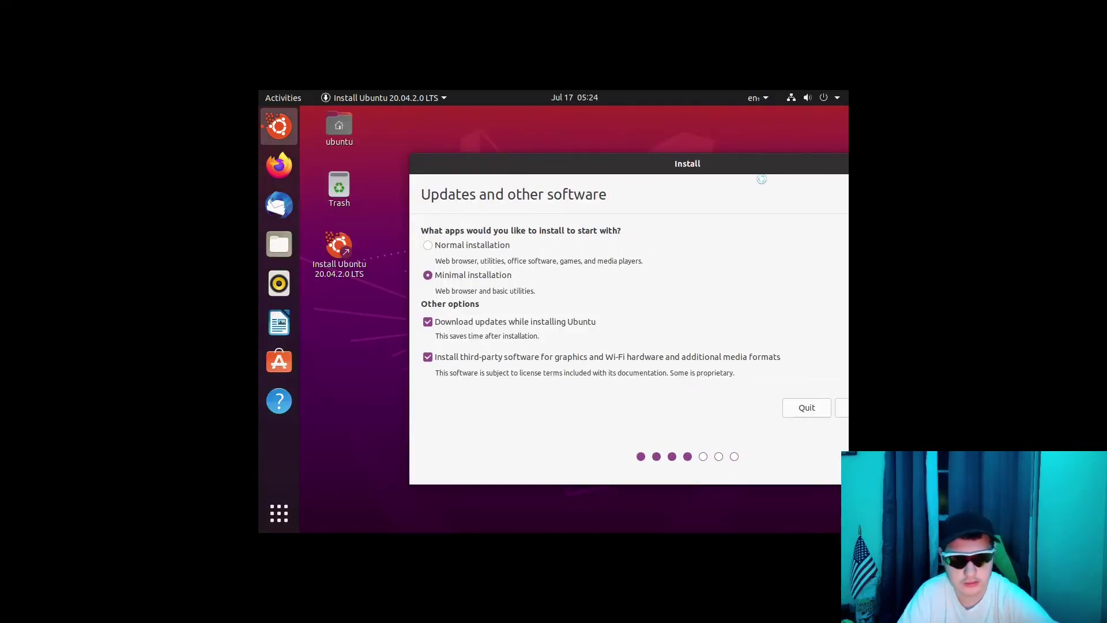
# - Reposition the installer window so the whole Installation type page and its buttons fit on the desktop
pyautogui.moveTo(732, 167); pyautogui.dragTo(620, 181)
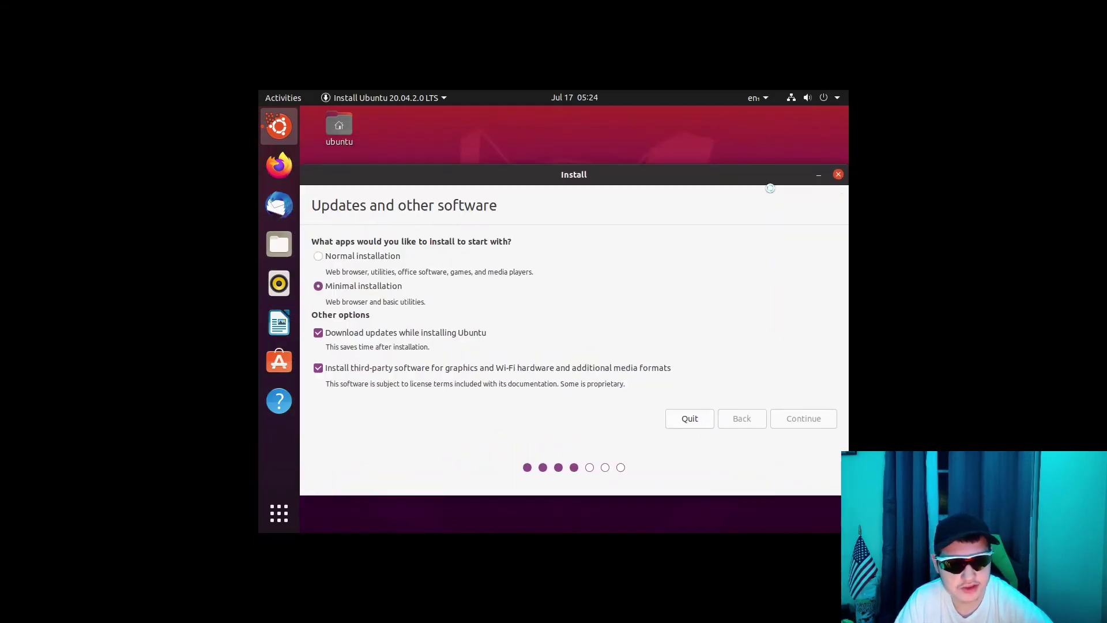
pyautogui.moveTo(746, 179); pyautogui.dragTo(653, 159)
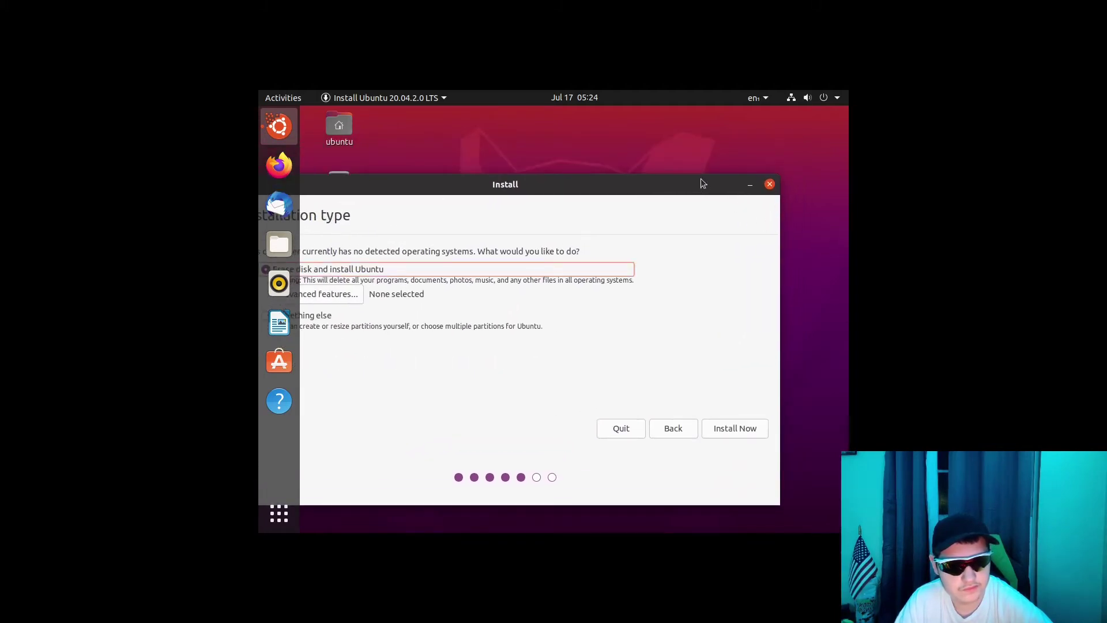
pyautogui.moveTo(703, 183); pyautogui.dragTo(757, 153)
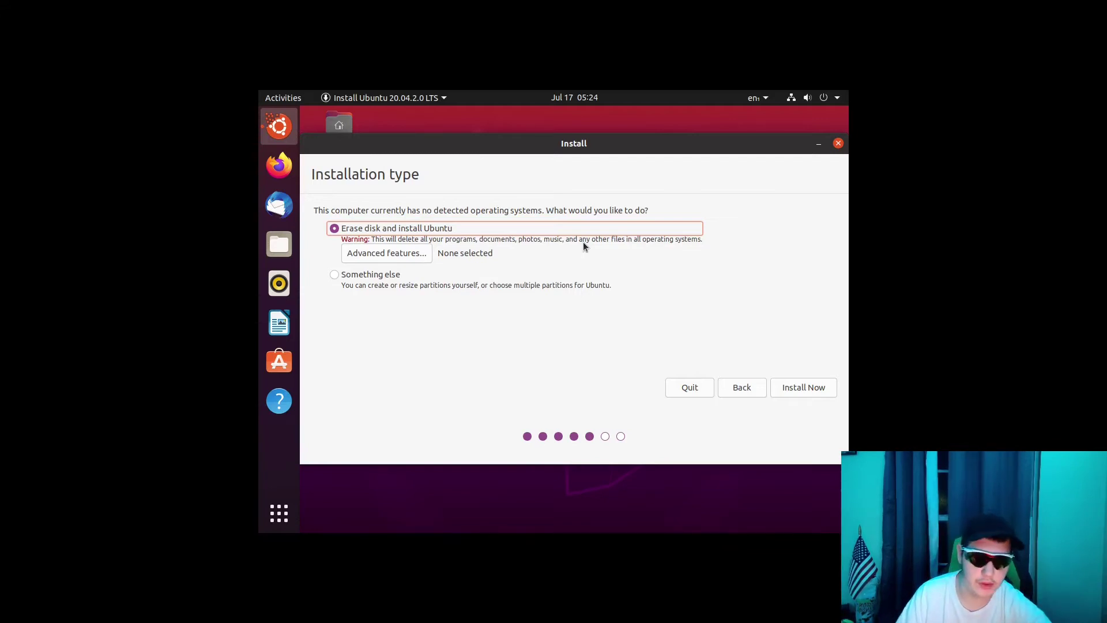
# - Try LVM with encryption in the advanced features of the disk erase option, and set them back to None
pyautogui.click(413, 255)
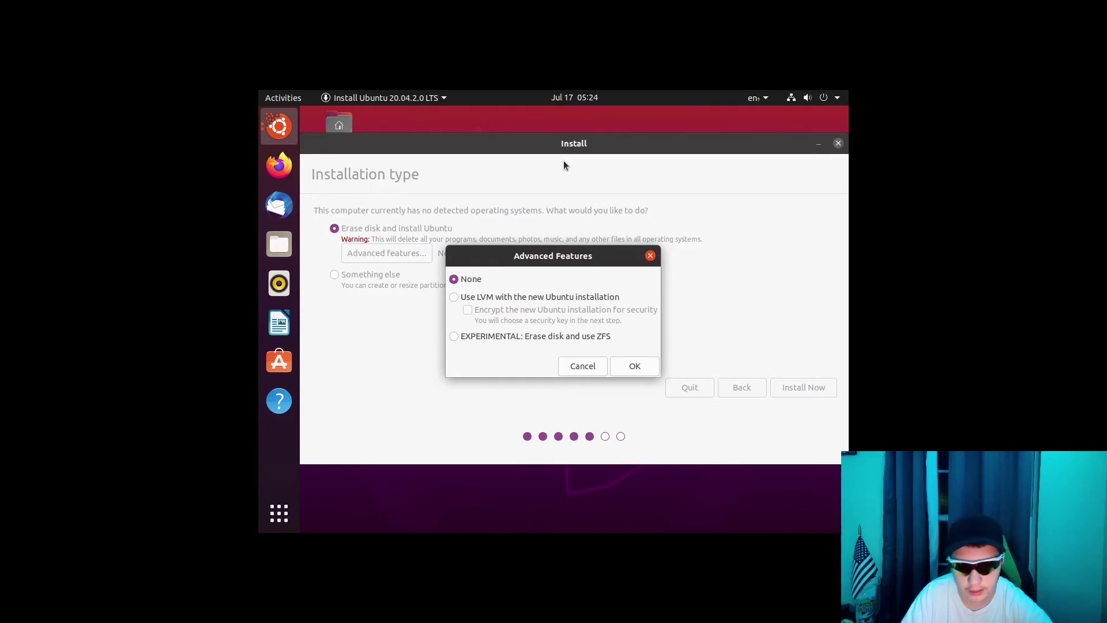
pyautogui.moveTo(503, 264); pyautogui.dragTo(539, 215)
pyautogui.click(534, 251)
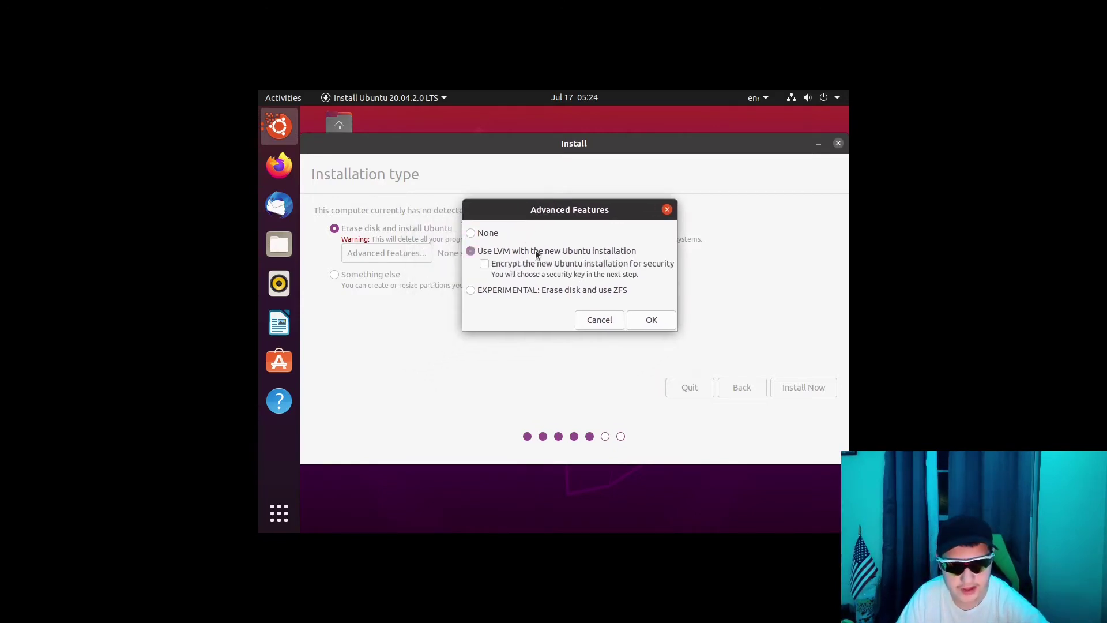
pyautogui.click(571, 264)
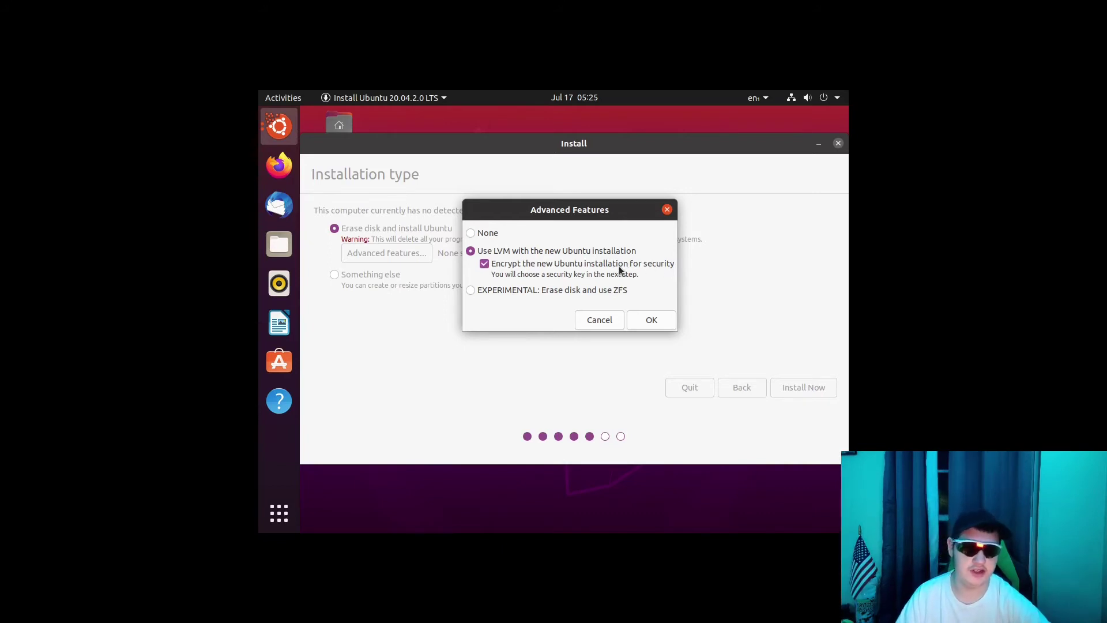
pyautogui.click(619, 266)
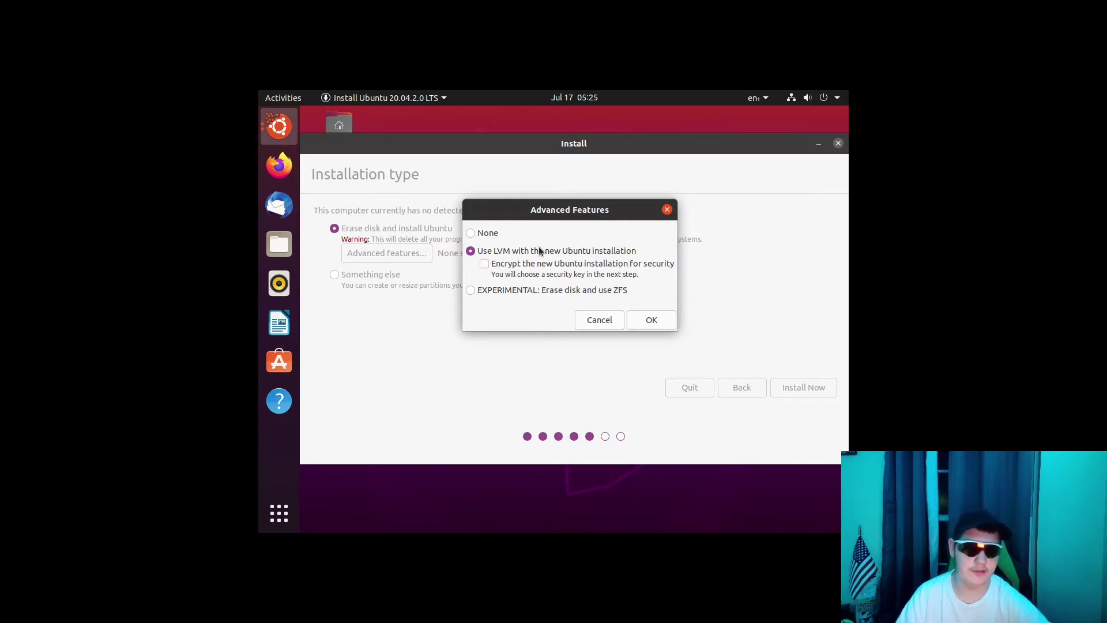
pyautogui.click(476, 232)
pyautogui.click(647, 319)
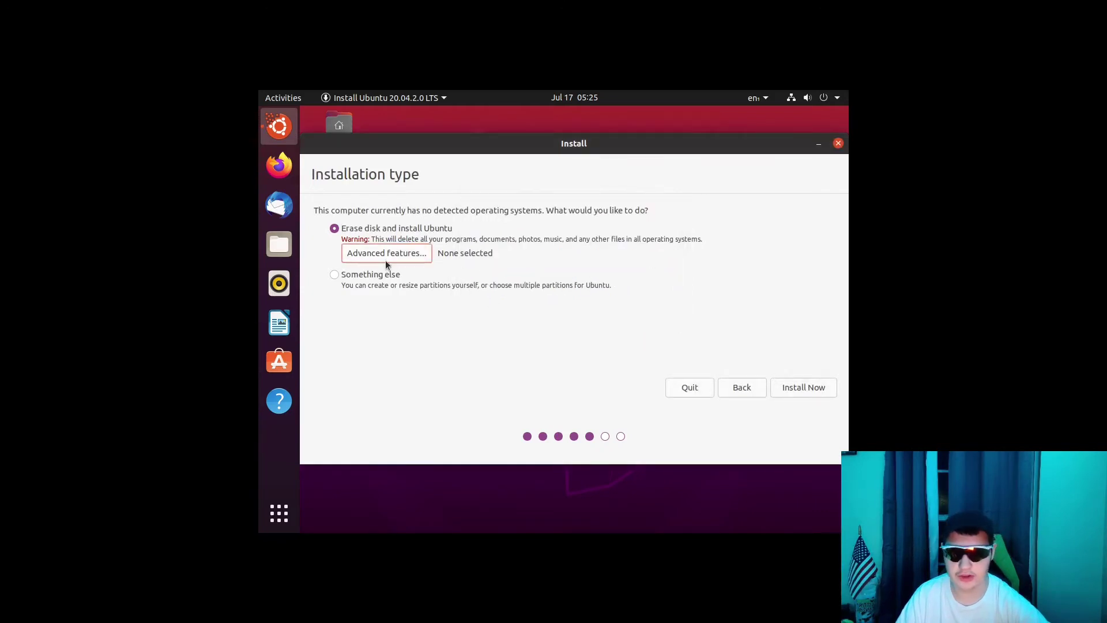
# - View the manual partitioning page for the Something else installation type and return to the installation type choices
pyautogui.click(369, 275)
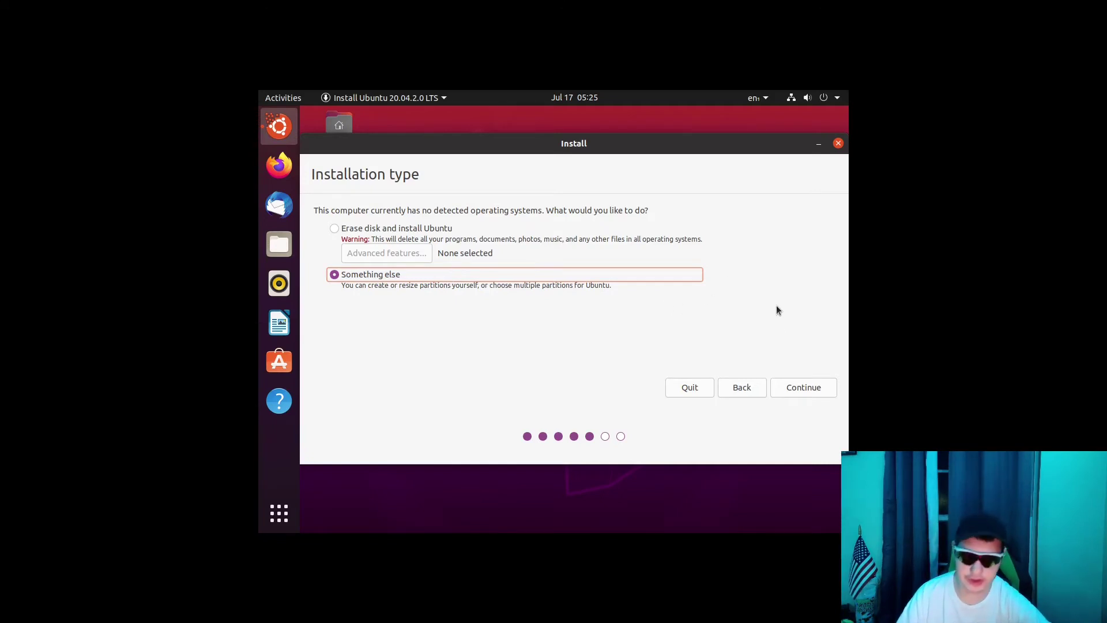
pyautogui.click(791, 389)
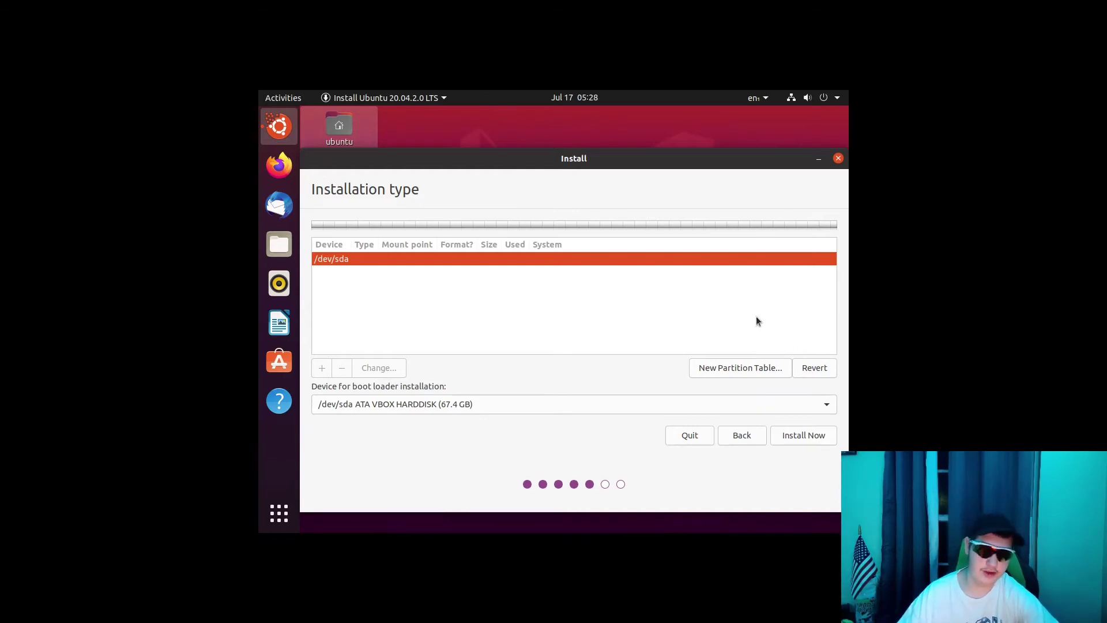
pyautogui.click(753, 437)
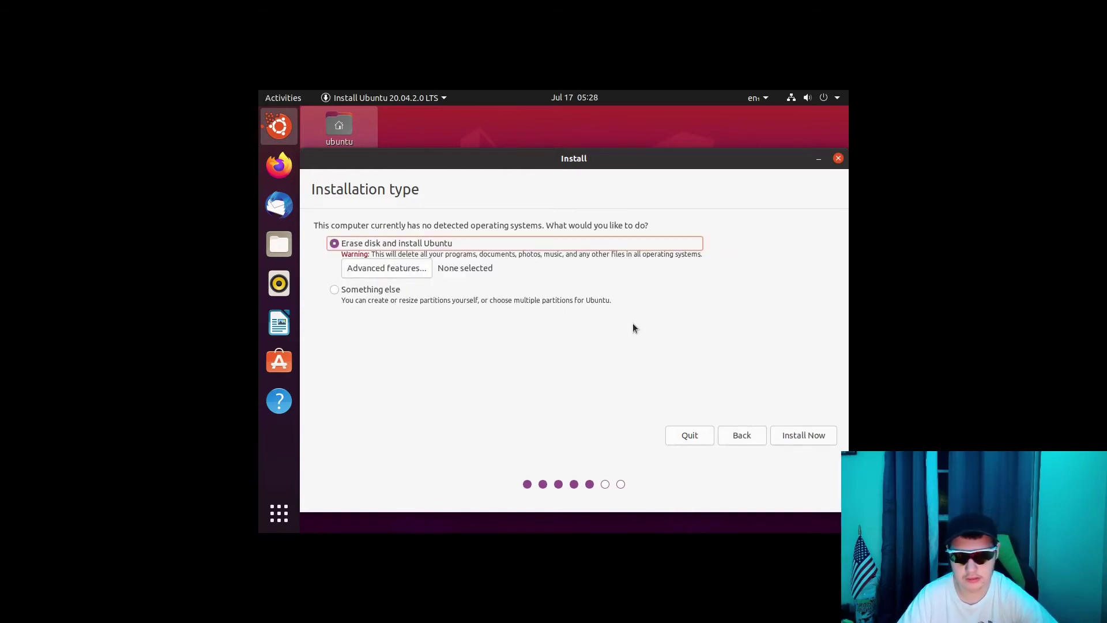
# - Start the installation with Erase disk and install Ubuntu, and accept writing the partition changes to the disk
pyautogui.click(811, 434)
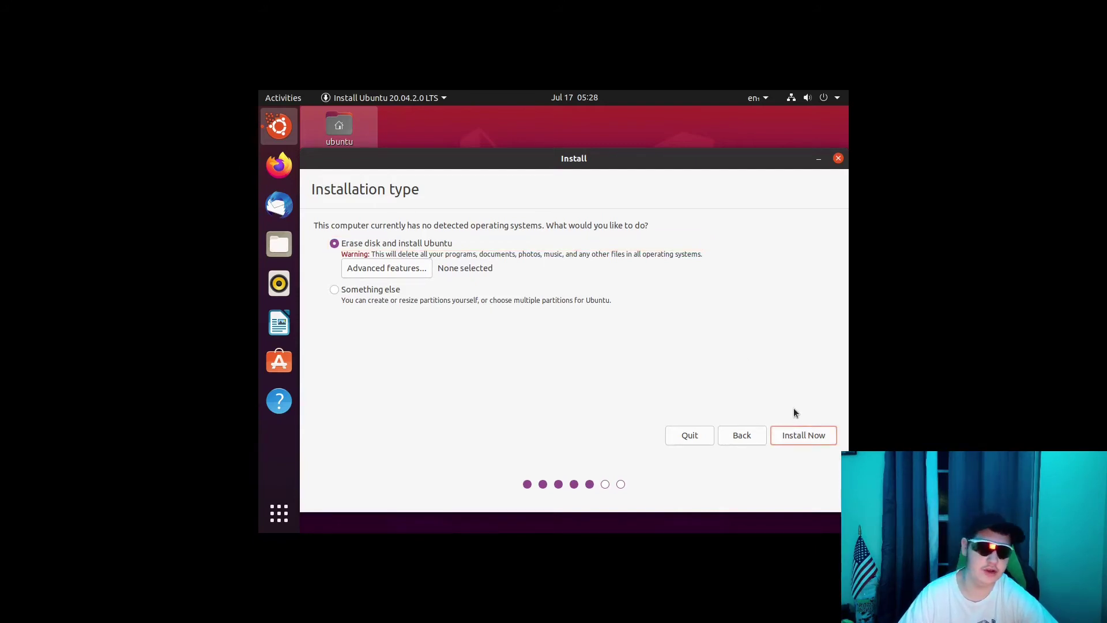
pyautogui.click(804, 434)
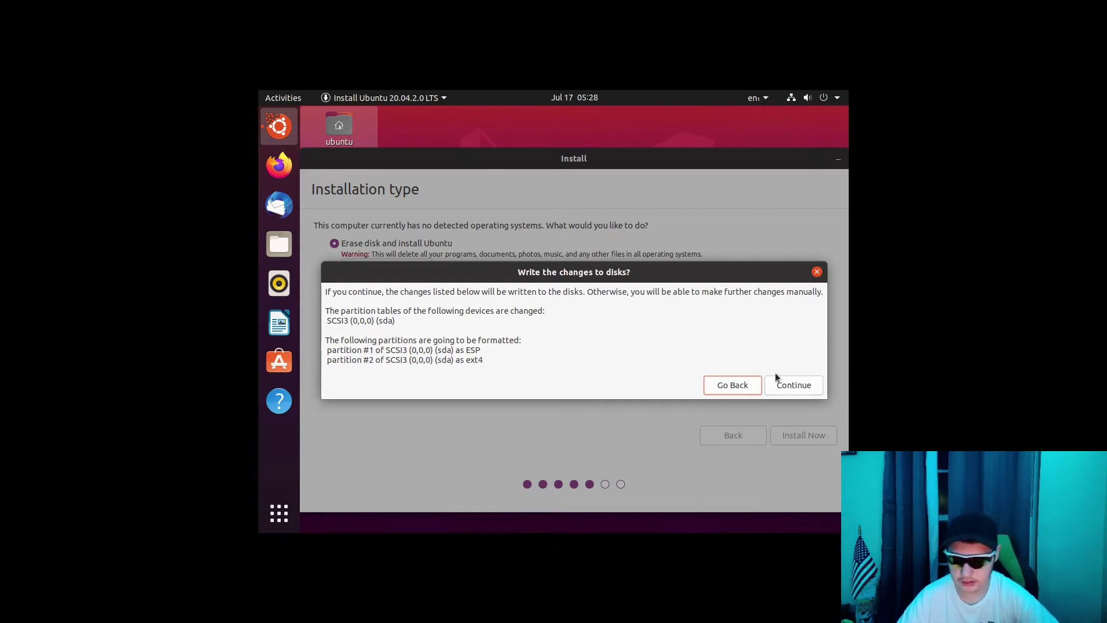
pyautogui.click(793, 379)
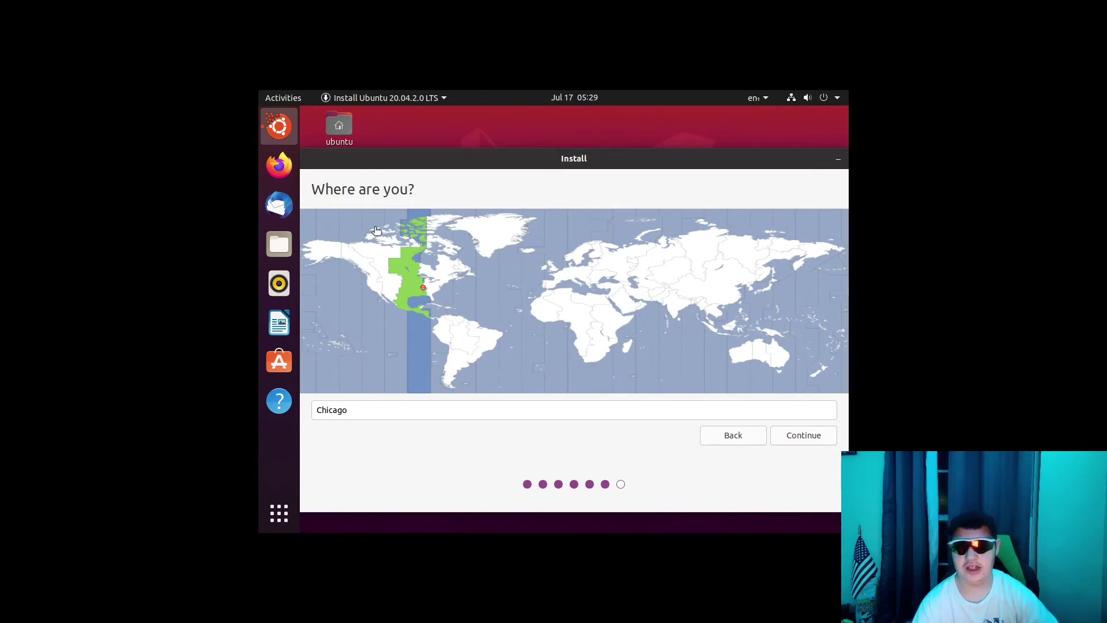
# - Try different time zones on the world map, including Shanghai, Ulaanbaatar, Qyzylorda, London, St Johns and Vincennes
pyautogui.click(727, 272)
pyautogui.click(727, 286)
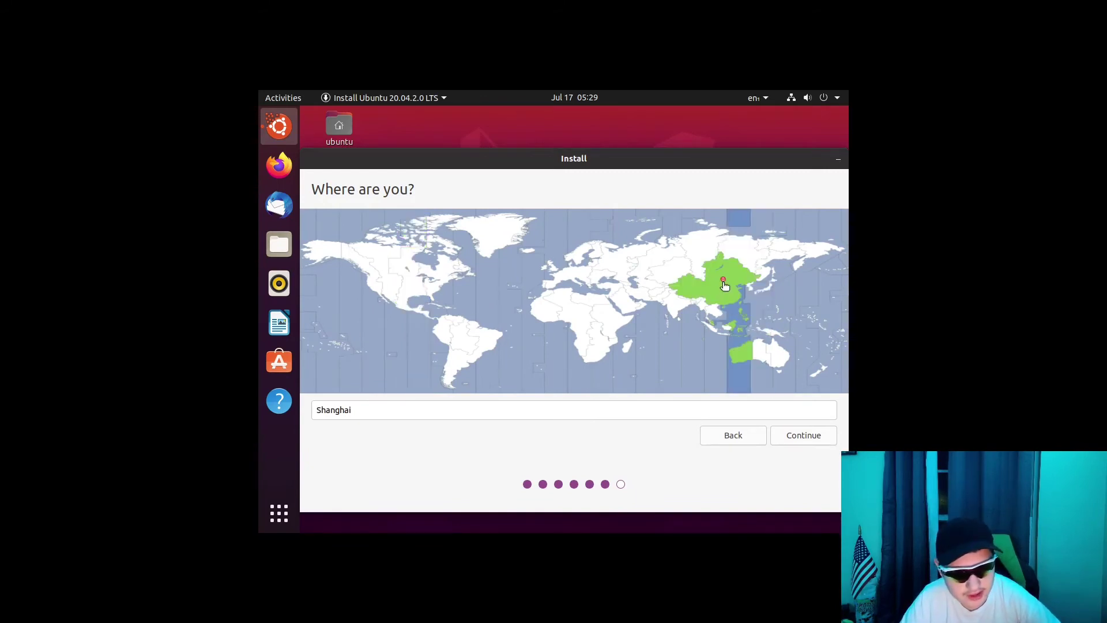
pyautogui.click(723, 277)
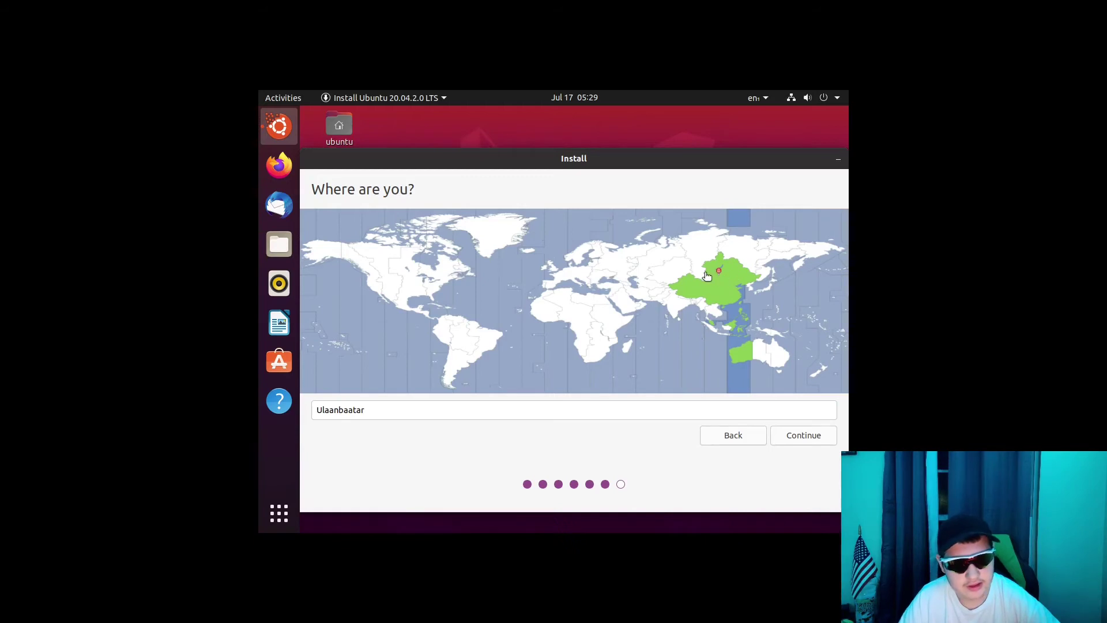
pyautogui.click(695, 271)
pyautogui.click(655, 275)
pyautogui.click(654, 274)
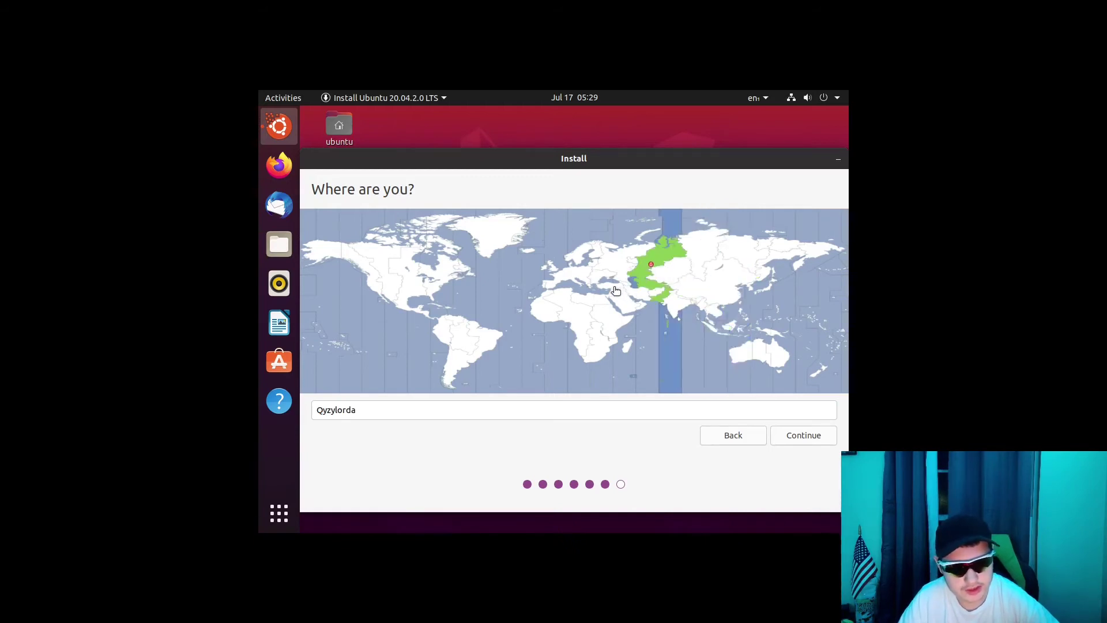
pyautogui.click(551, 272)
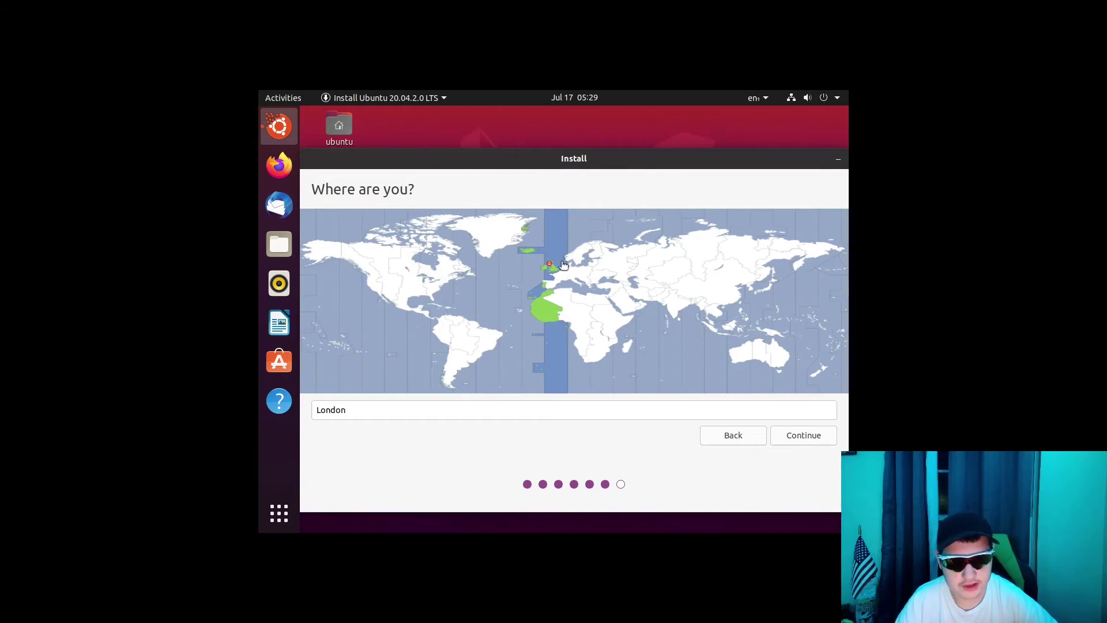
pyautogui.click(474, 273)
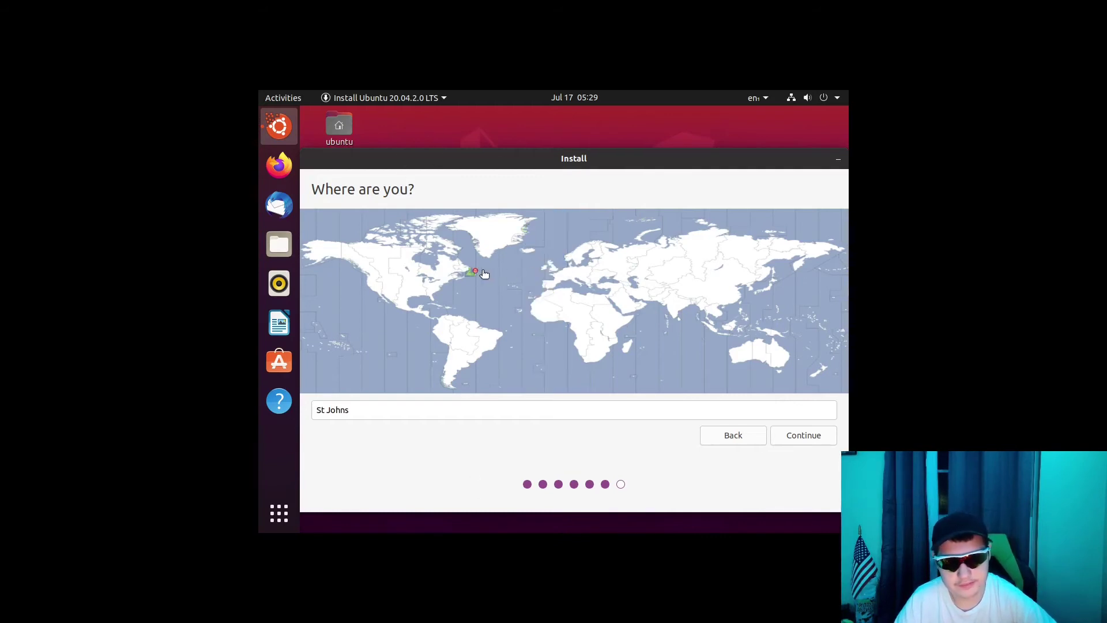
pyautogui.click(414, 254)
pyautogui.click(424, 289)
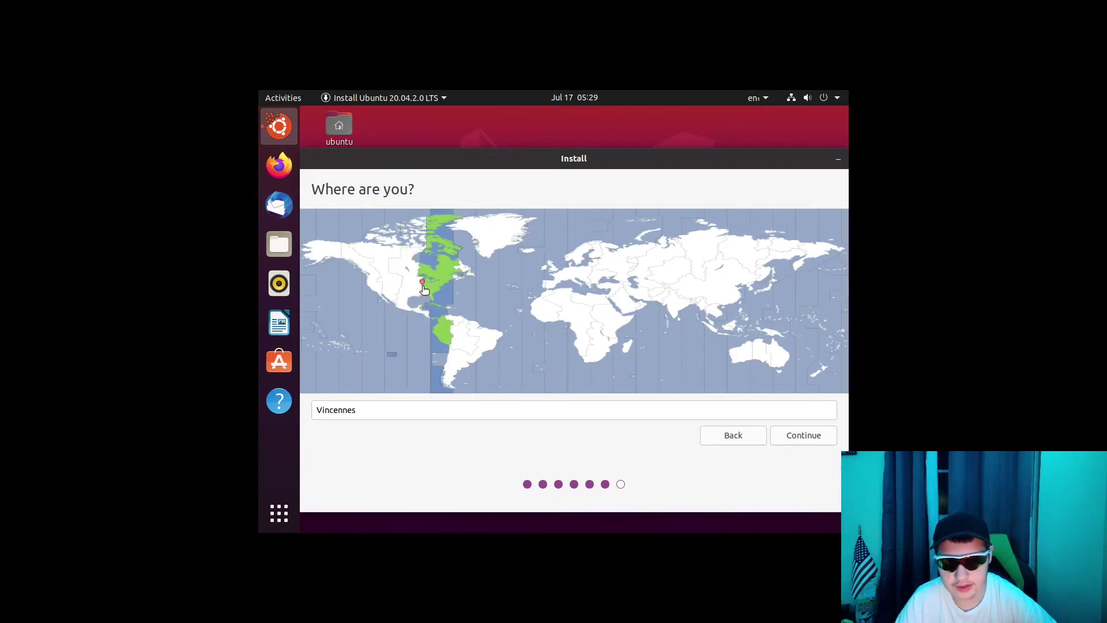
# - Set the time zone to Chicago after trying Mazatlan and Mexico City, and continue to the user account page
pyautogui.click(424, 285)
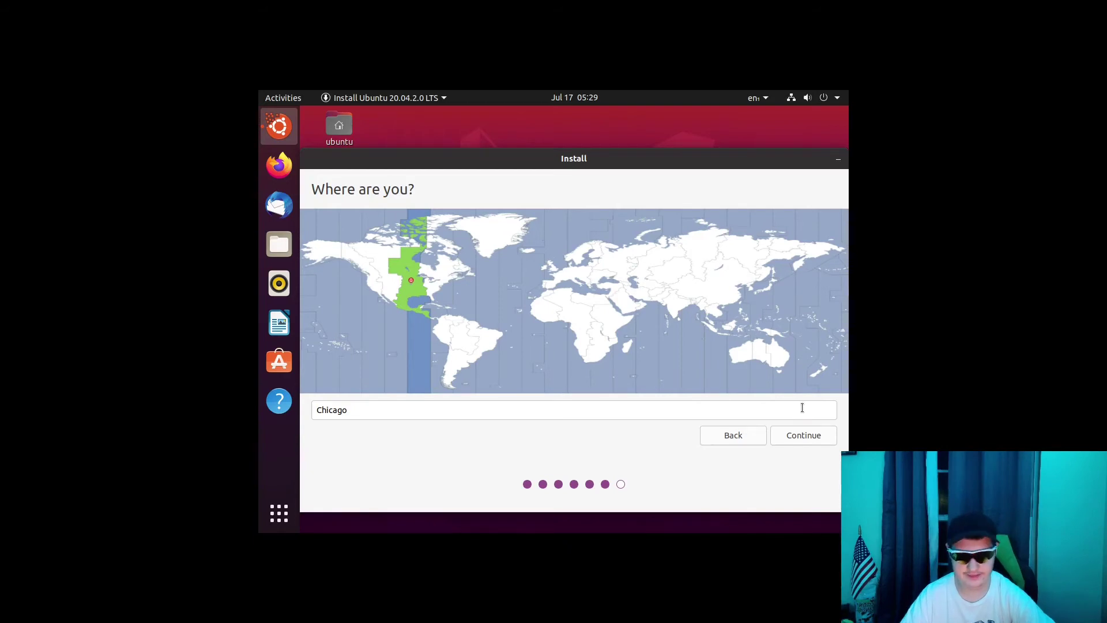
pyautogui.click(397, 308)
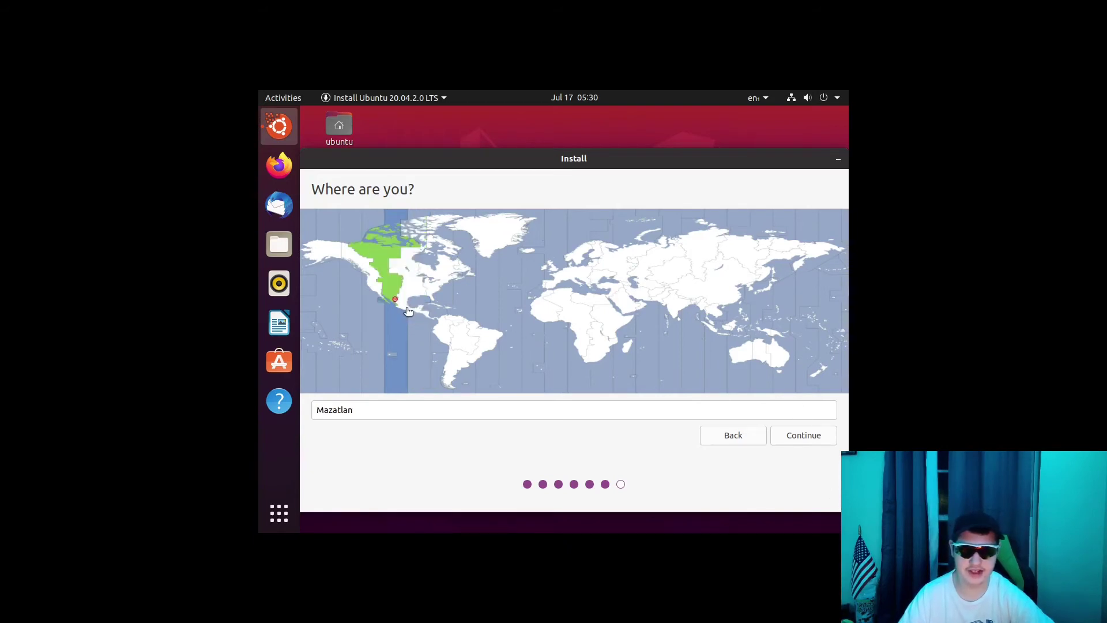
pyautogui.click(408, 311)
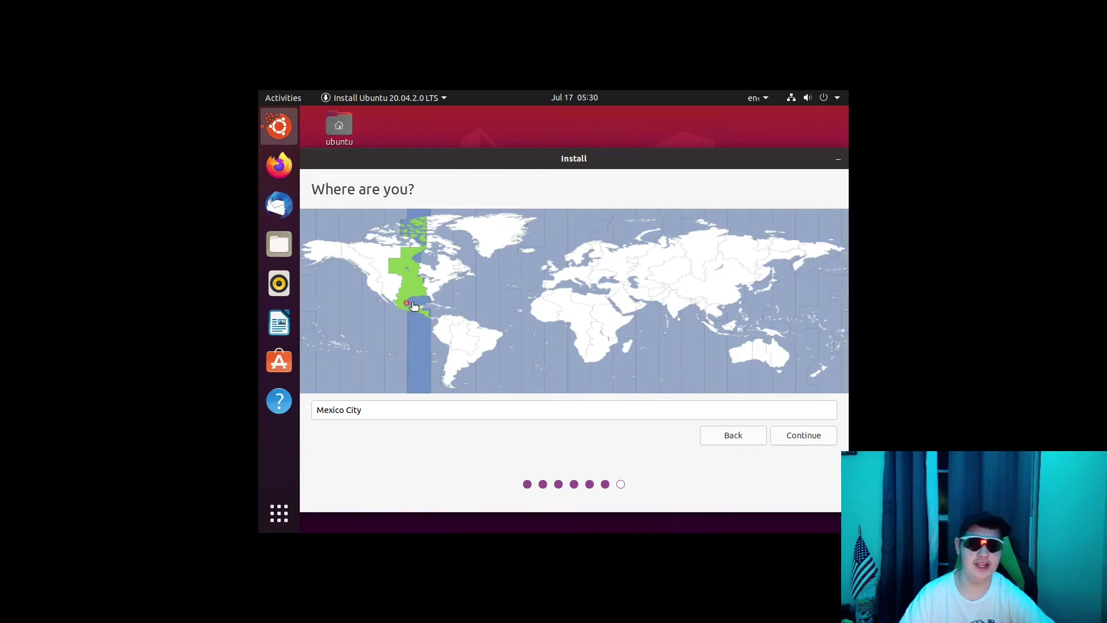
pyautogui.click(408, 283)
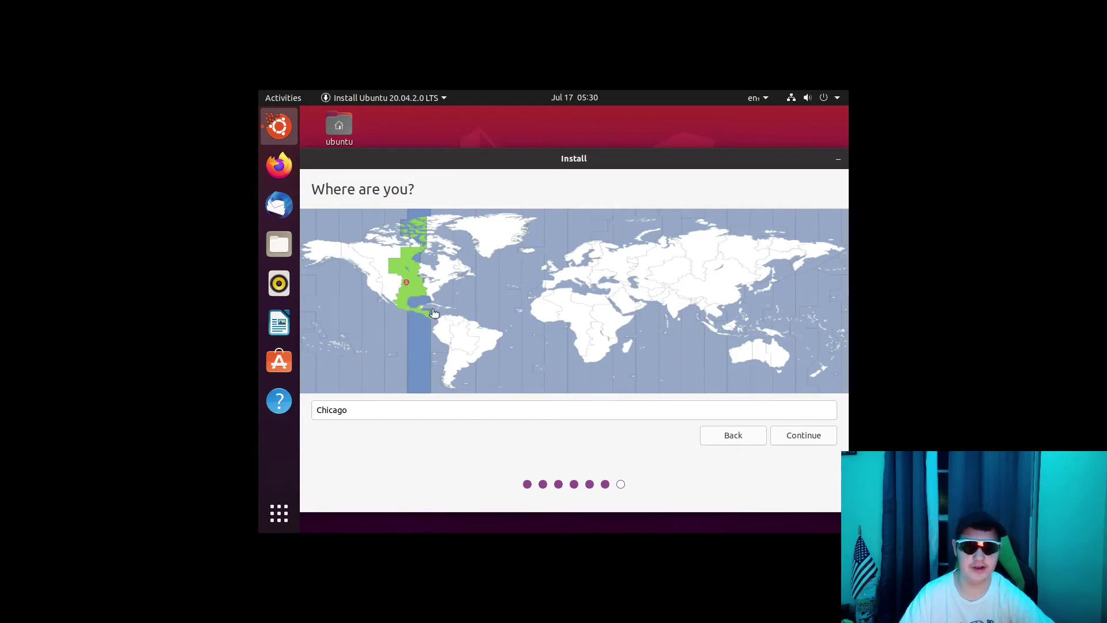
pyautogui.click(805, 436)
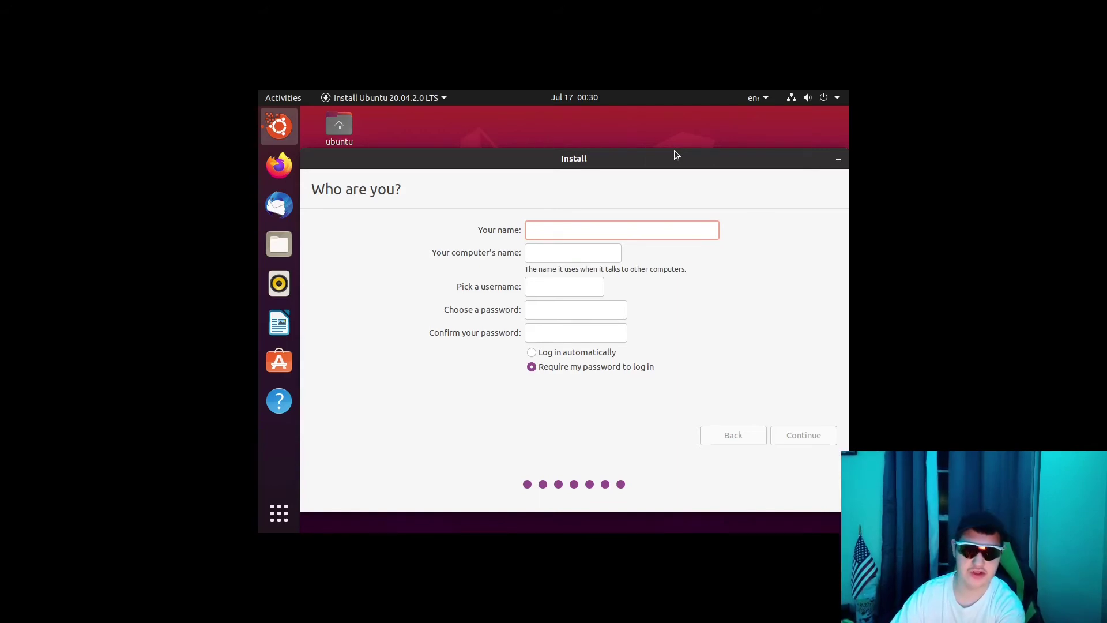
# - Fill in the user's name for the new account and clear the suggested computer name
pyautogui.write('Buildershed')
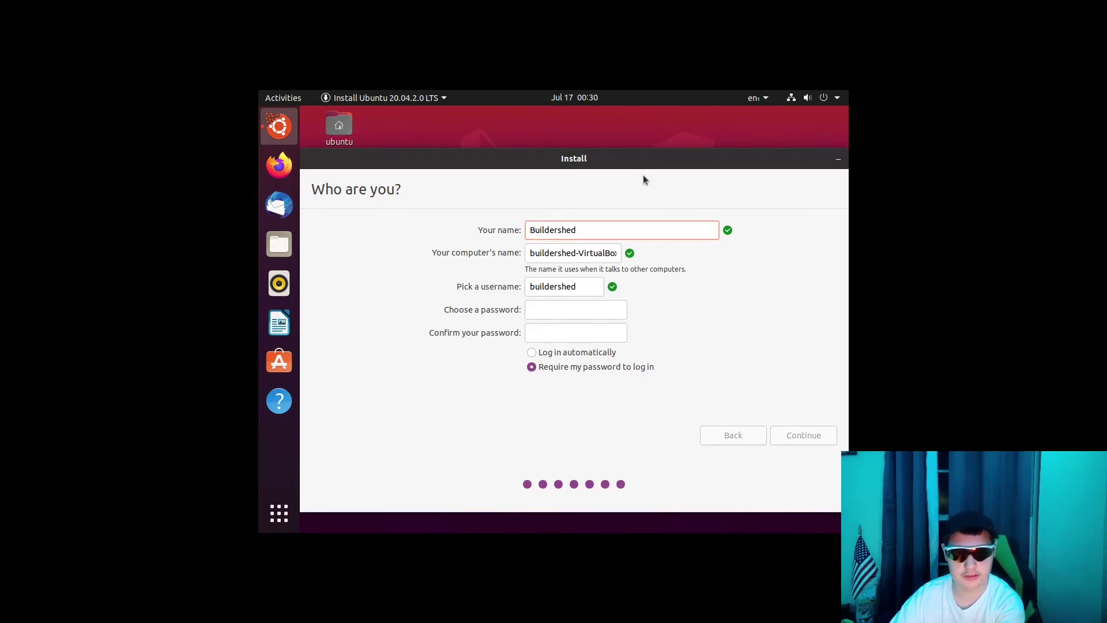
pyautogui.write(' M.')
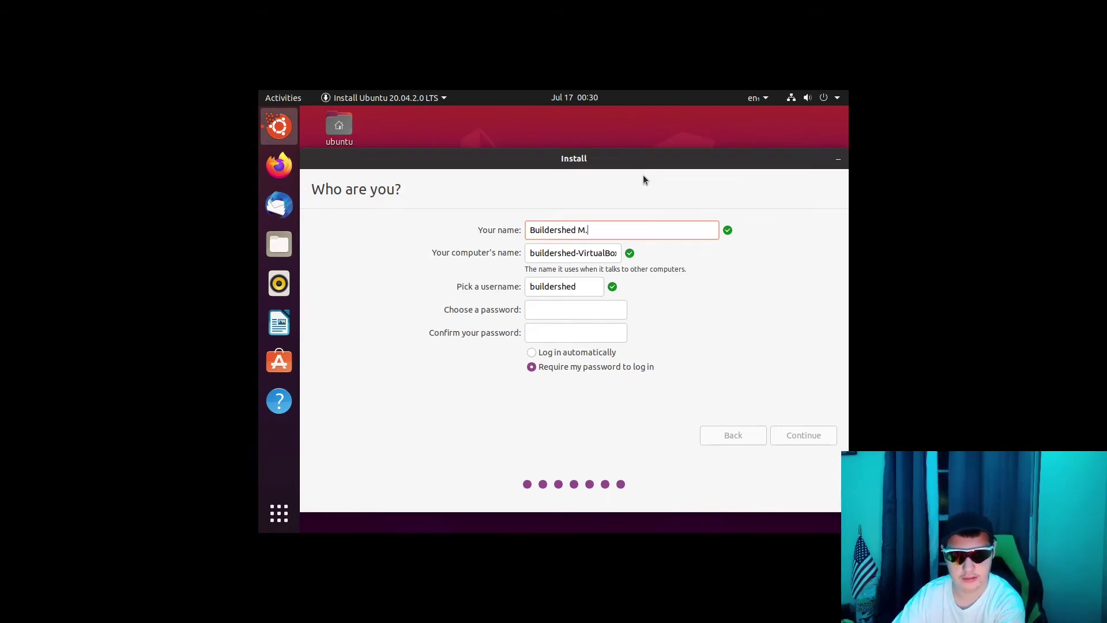
pyautogui.press('Tab')
pyautogui.press('BackSpace')
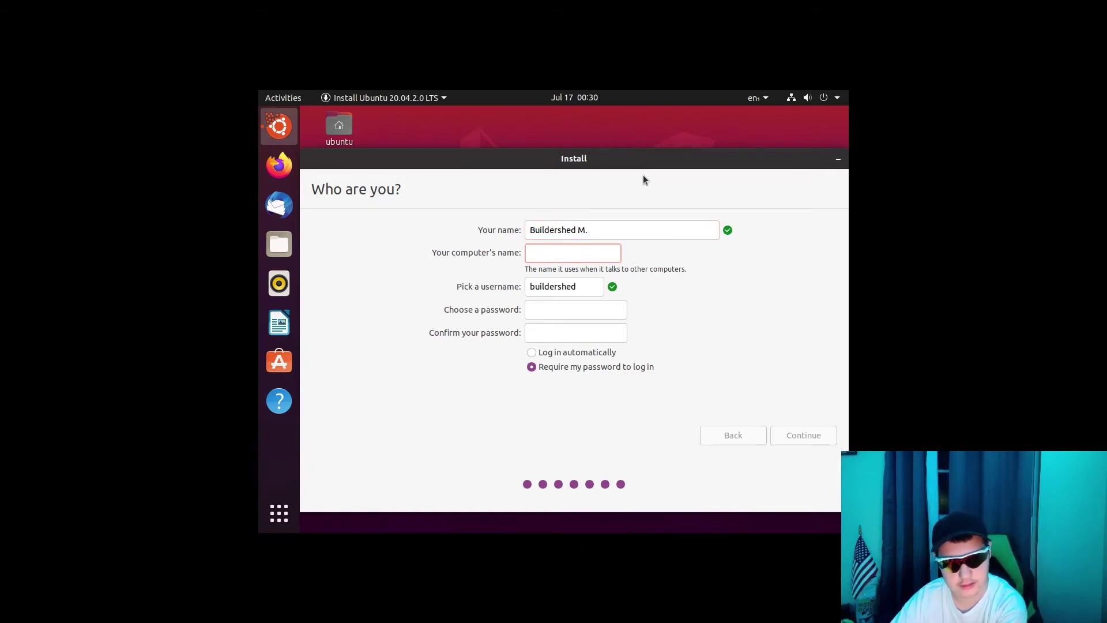
pyautogui.write('bu')
pyautogui.press('BackSpace')
pyautogui.press('BackSpace')
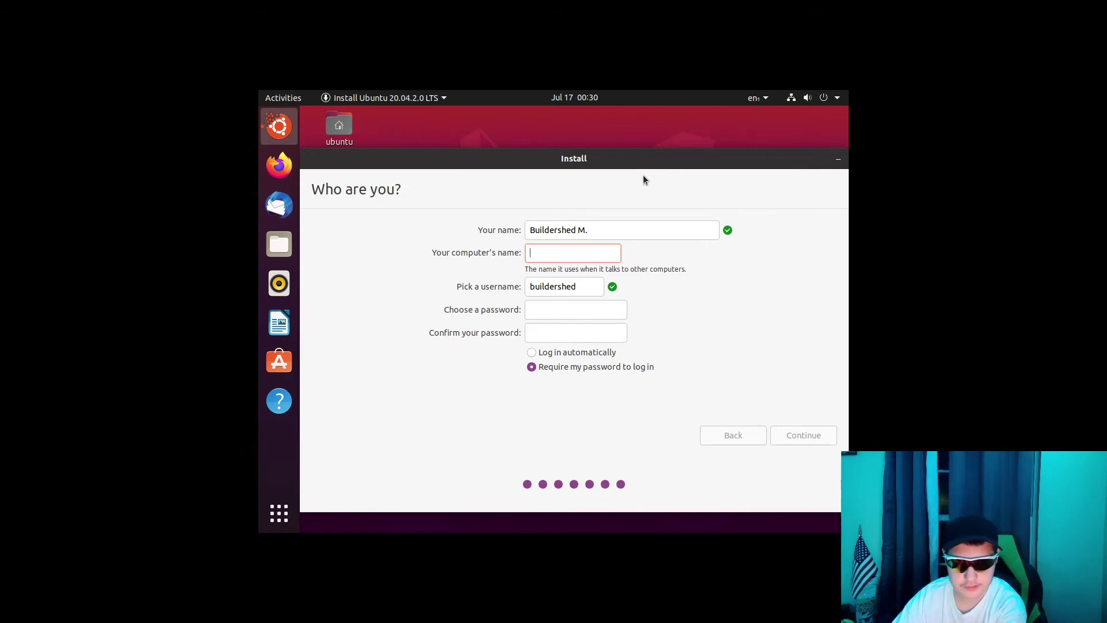
pyautogui.write('Bui;')
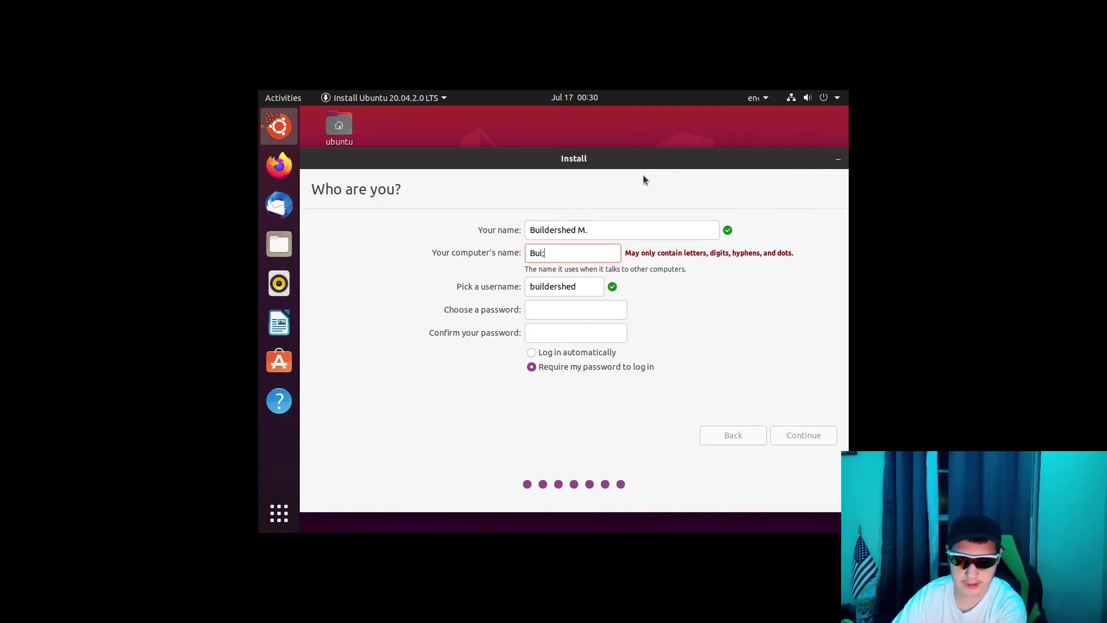
pyautogui.press('BackSpace')
pyautogui.press('BackSpace')
pyautogui.press('BackSpace')
pyautogui.press('BackSpace')
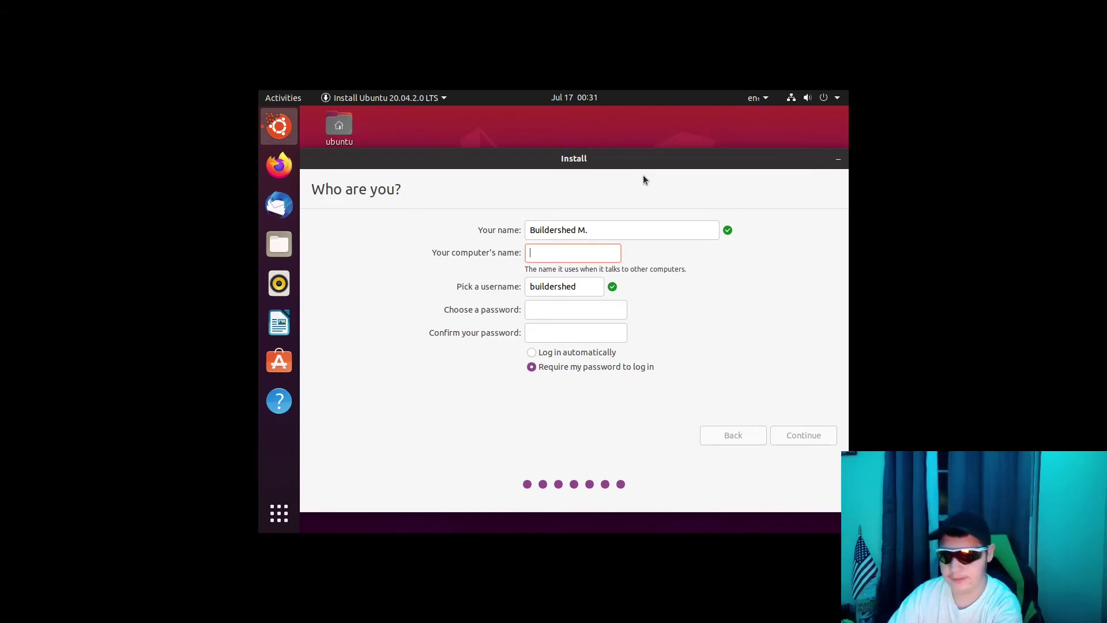
# - Set the computer's name to ubuntututorialvm and keep the suggested username
pyautogui.write('ubuntu')
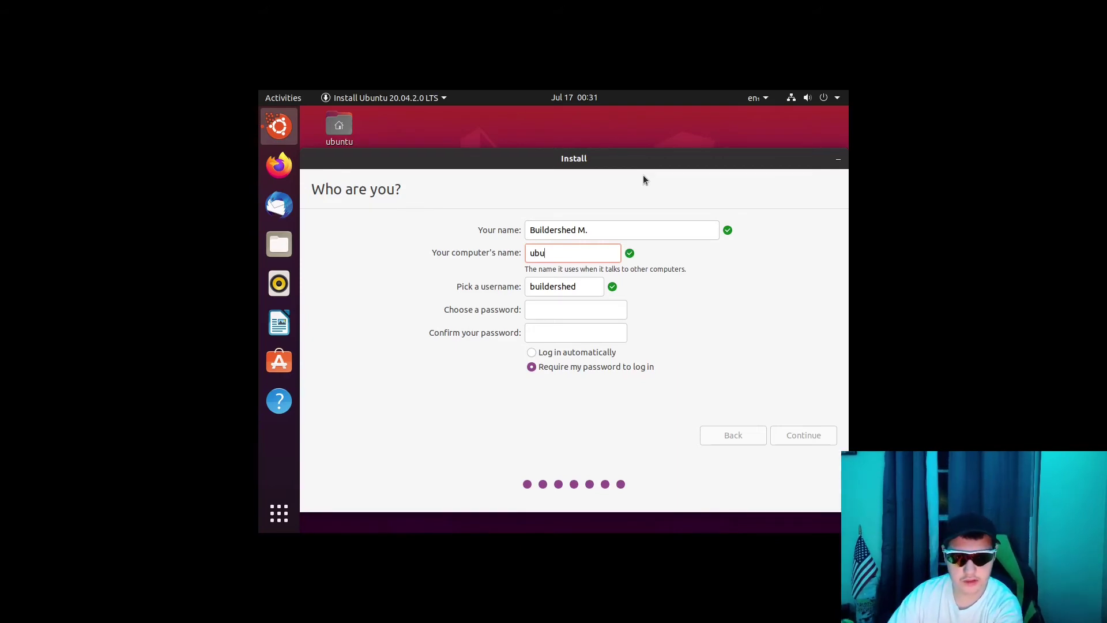
pyautogui.press('BackSpace')
pyautogui.press('BackSpace')
pyautogui.write('tu')
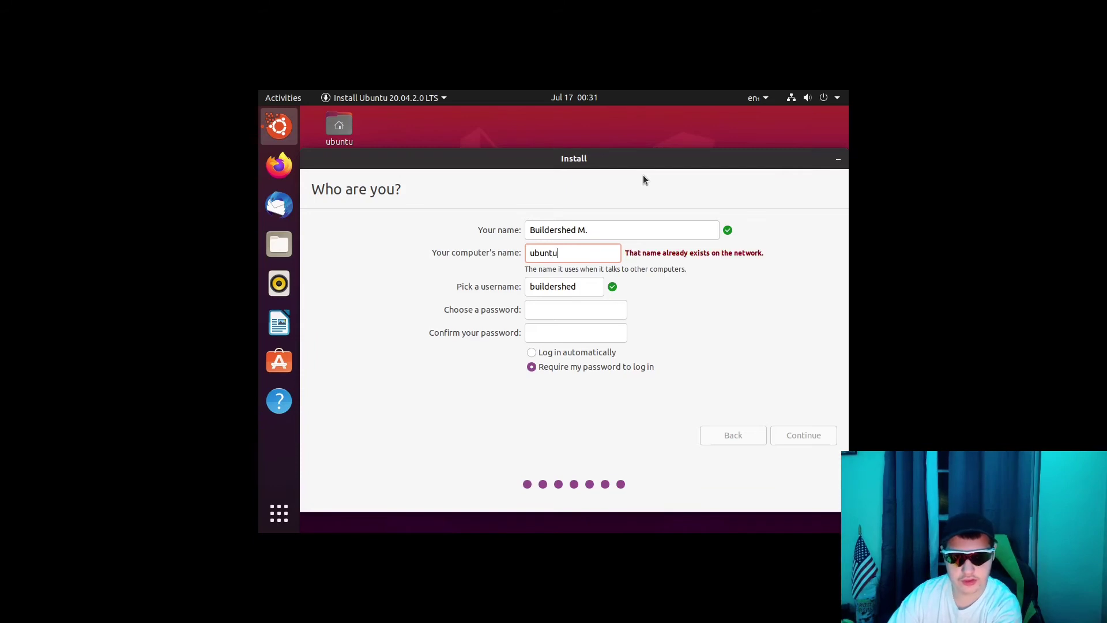
pyautogui.write('tutorial')
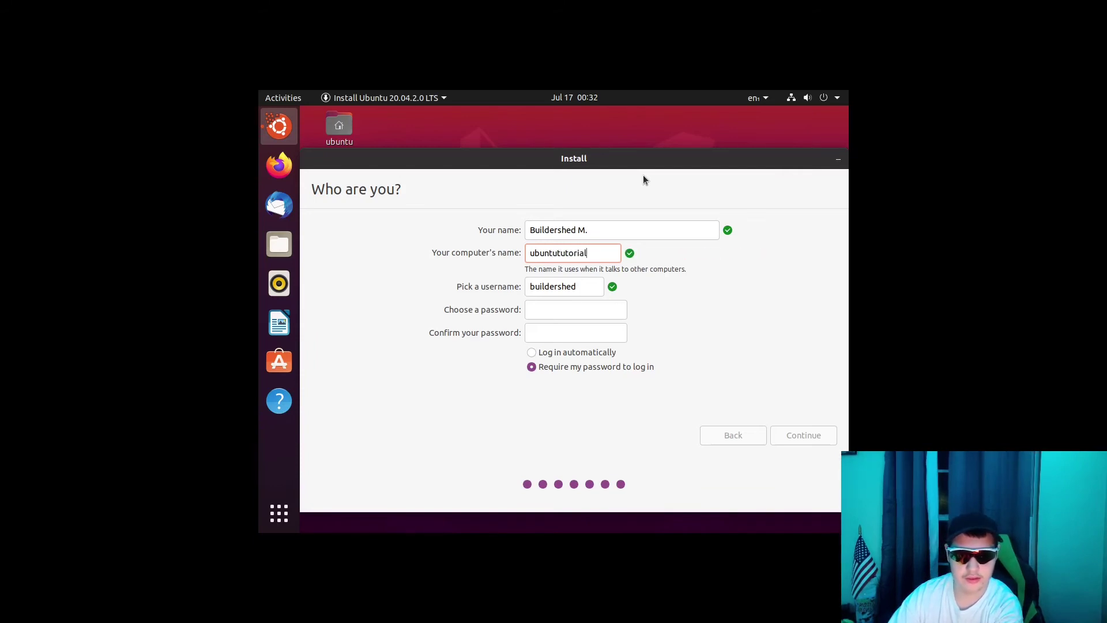
pyautogui.write('vm')
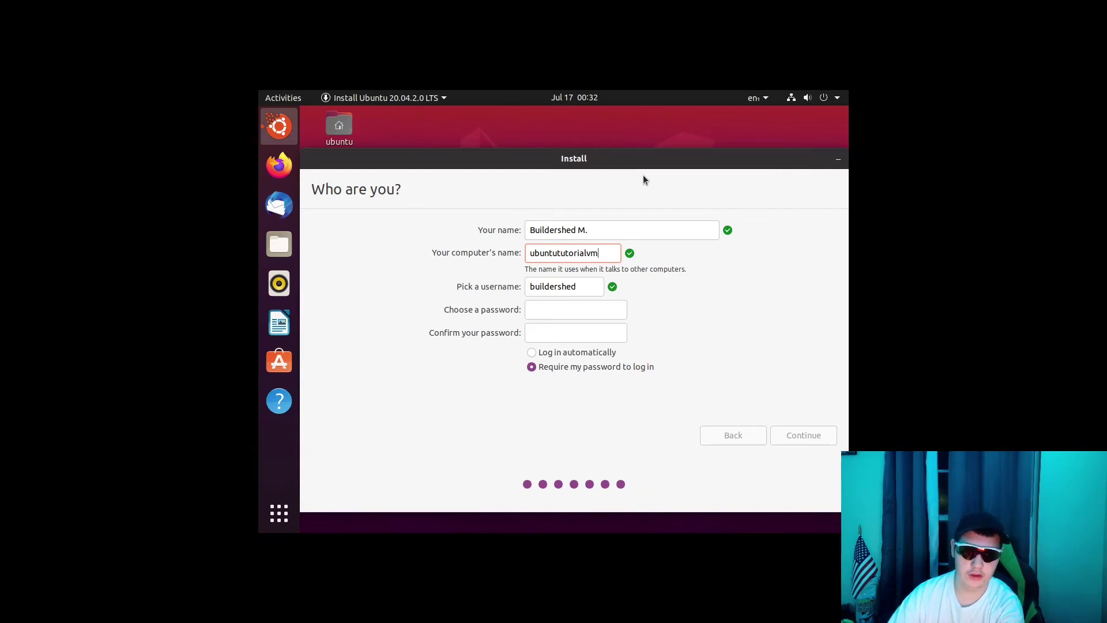
pyautogui.press('Tab')
pyautogui.press('Tab')
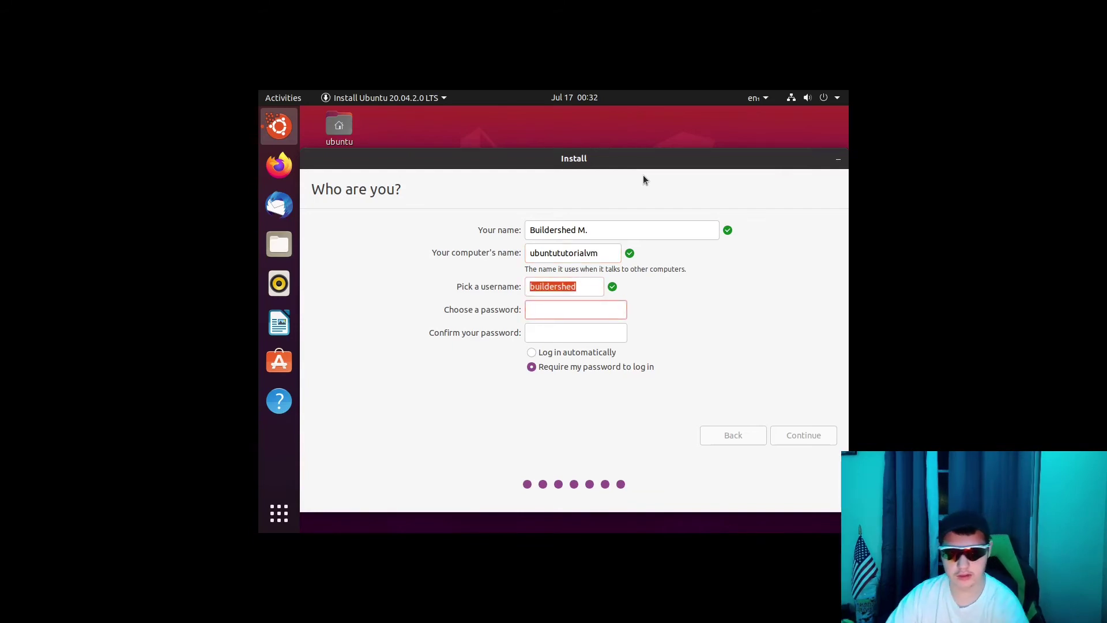
# - Try the Log in automatically option and switch back to Require my password to log in
pyautogui.click(576, 287)
pyautogui.click(575, 308)
pyautogui.click(575, 366)
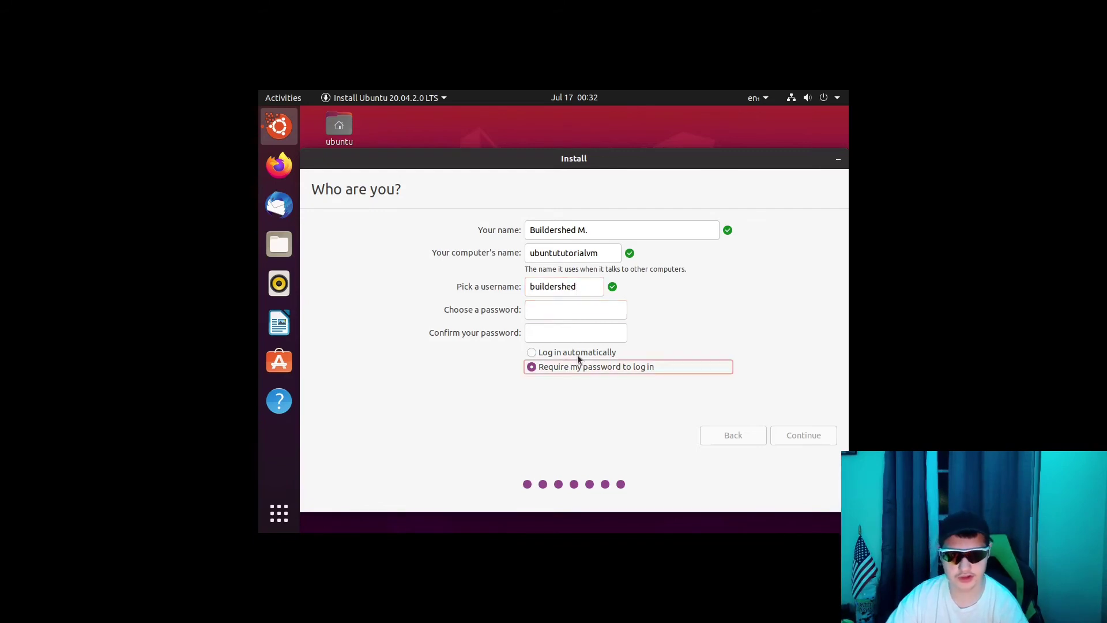
pyautogui.click(577, 354)
pyautogui.click(564, 365)
pyautogui.click(582, 354)
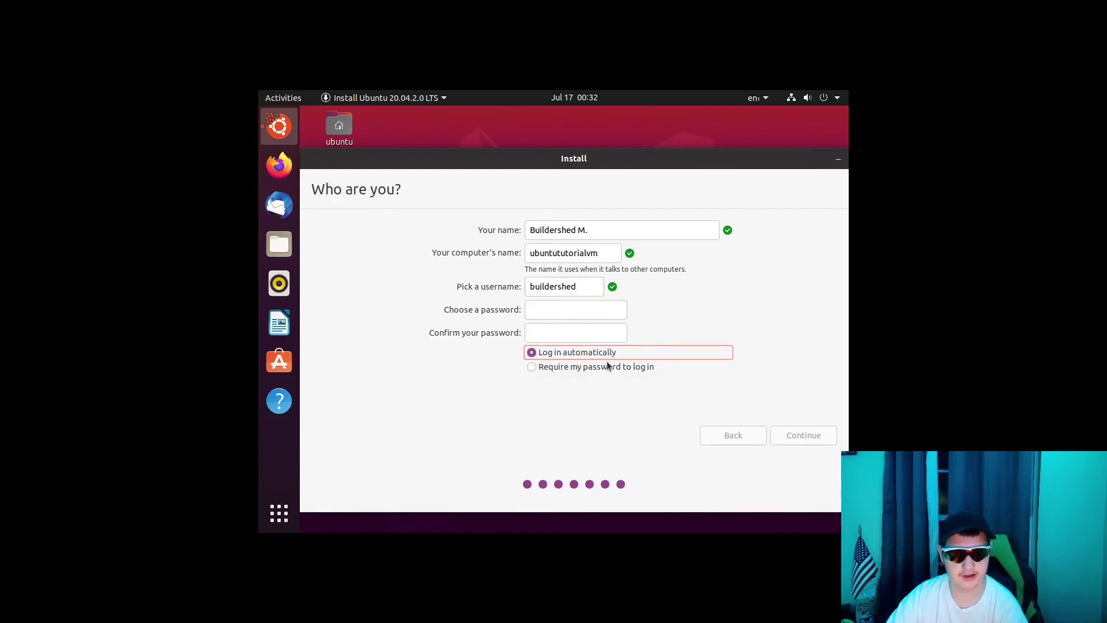
pyautogui.click(598, 367)
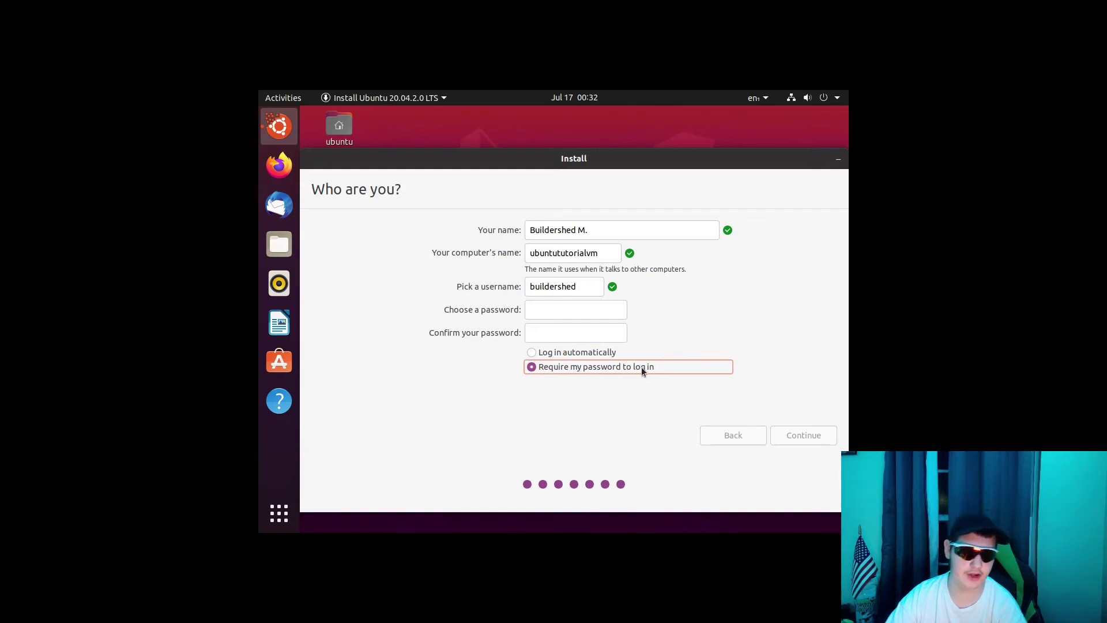
pyautogui.click(556, 308)
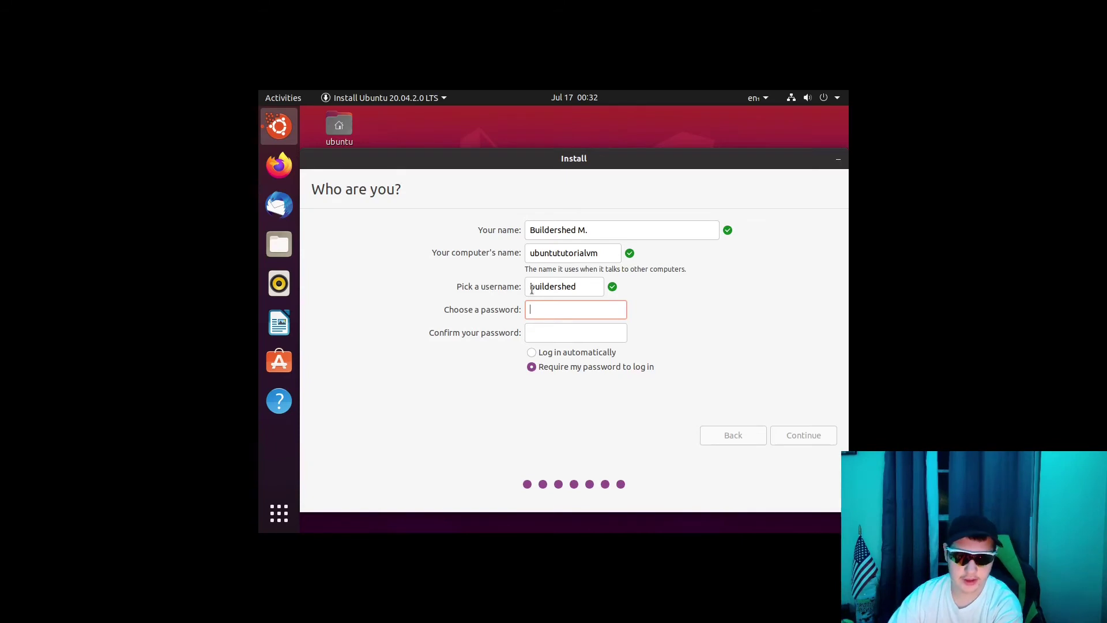
pyautogui.click(579, 354)
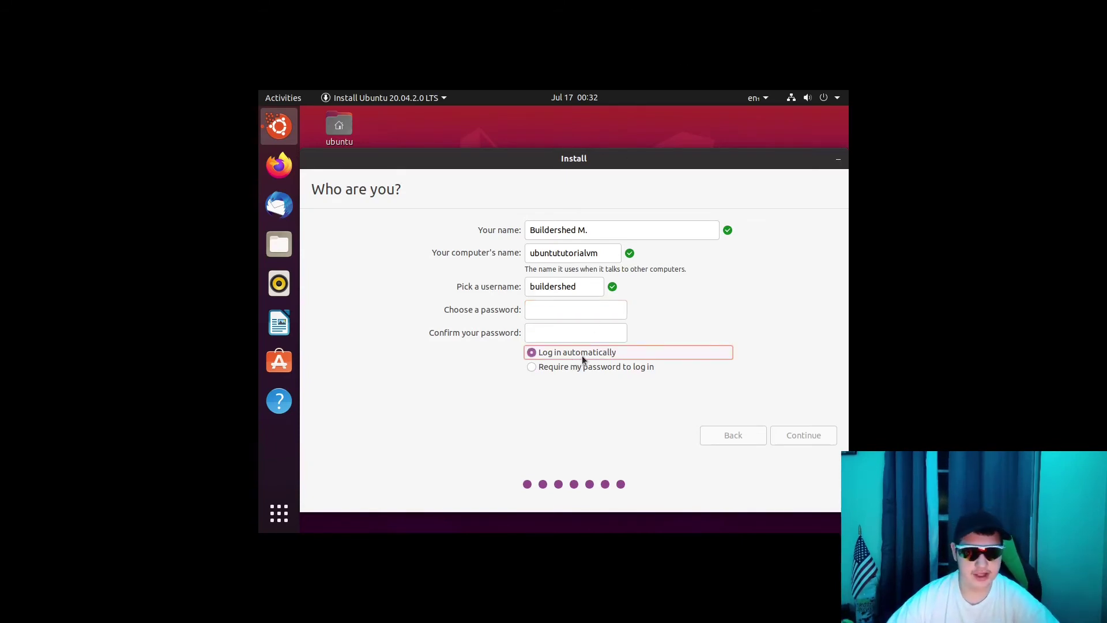
pyautogui.click(602, 315)
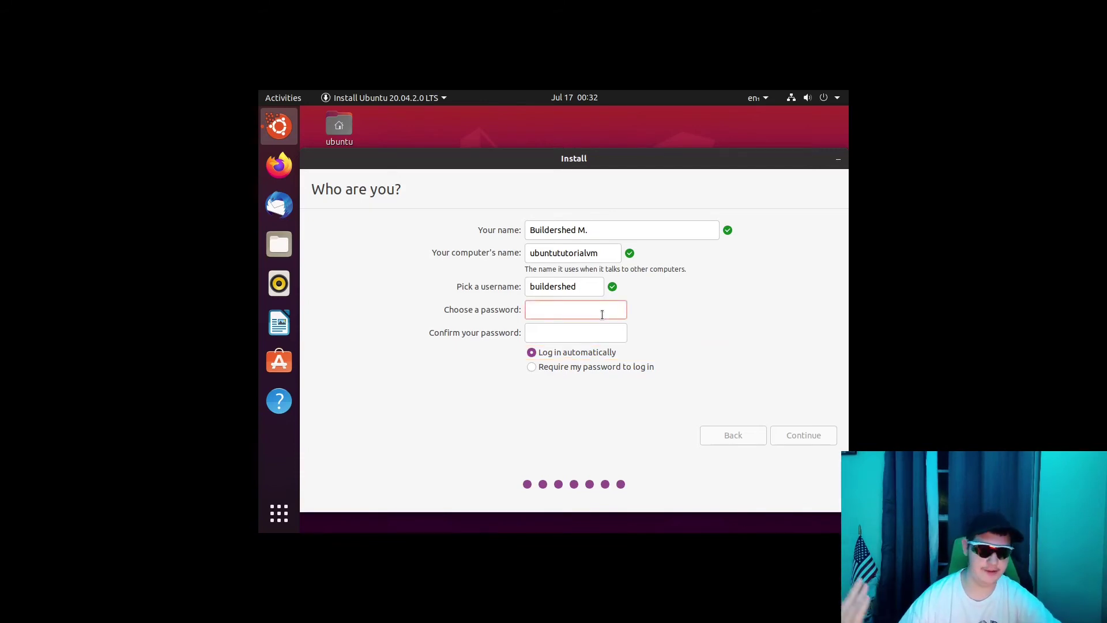
pyautogui.click(593, 367)
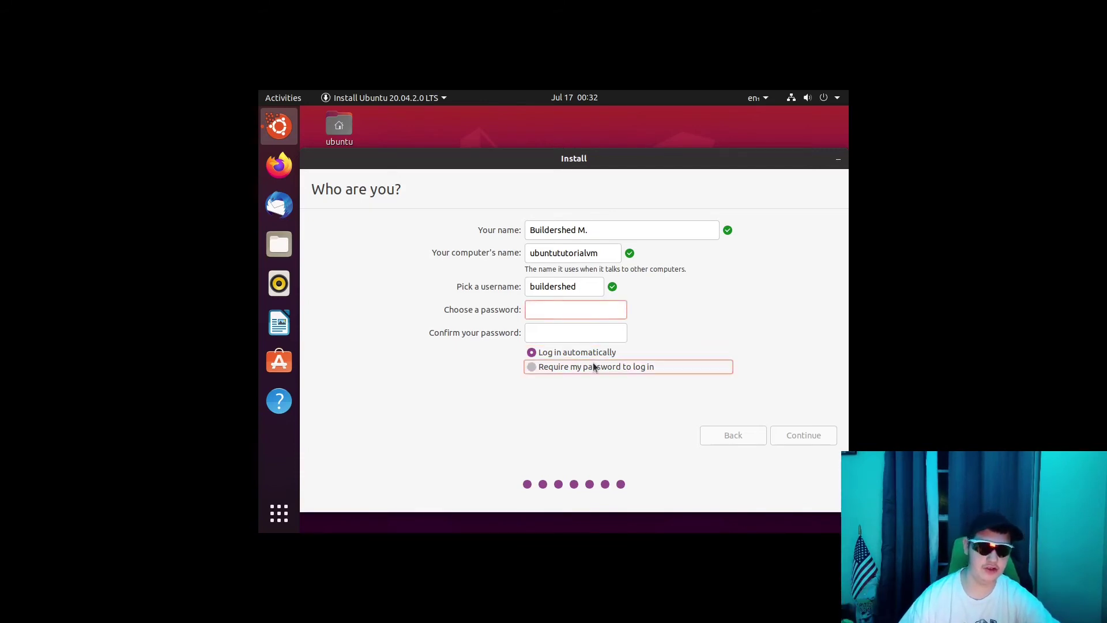
# - Enter the account password and repeat it in the password confirmation
pyautogui.click(549, 306)
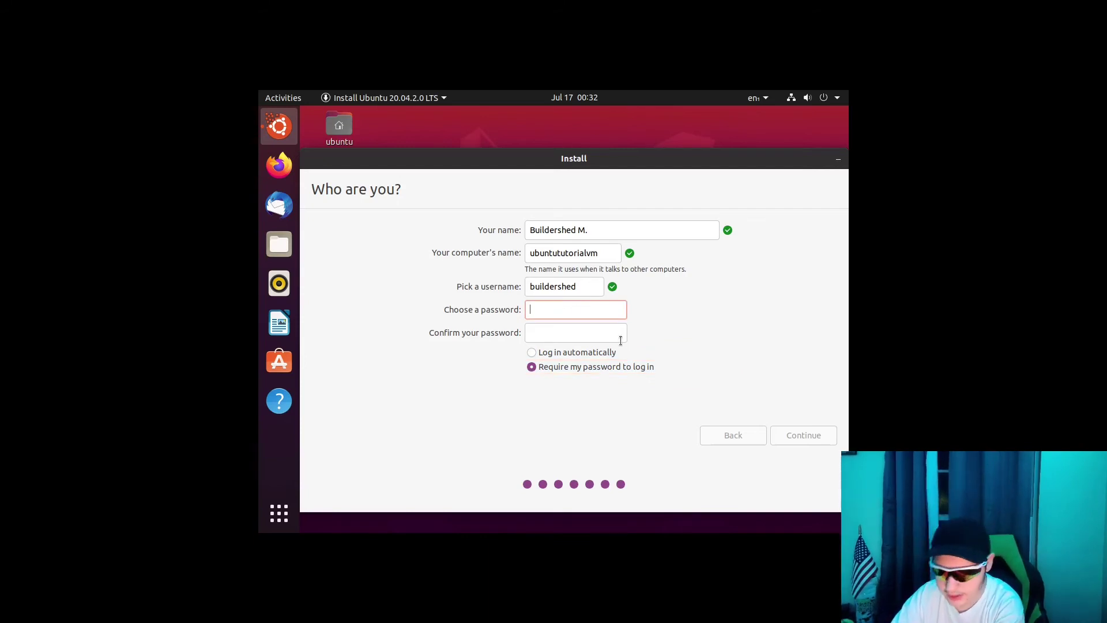
pyautogui.write('*****')
pyautogui.press('BackSpace')
pyautogui.press('BackSpace')
pyautogui.press('BackSpace')
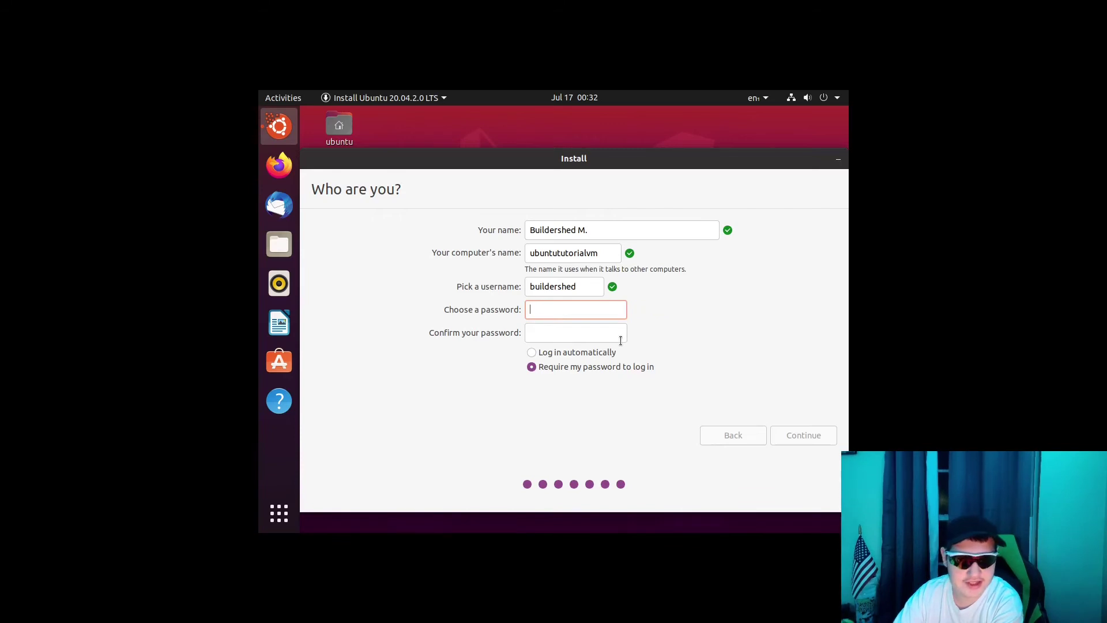
pyautogui.write('************')
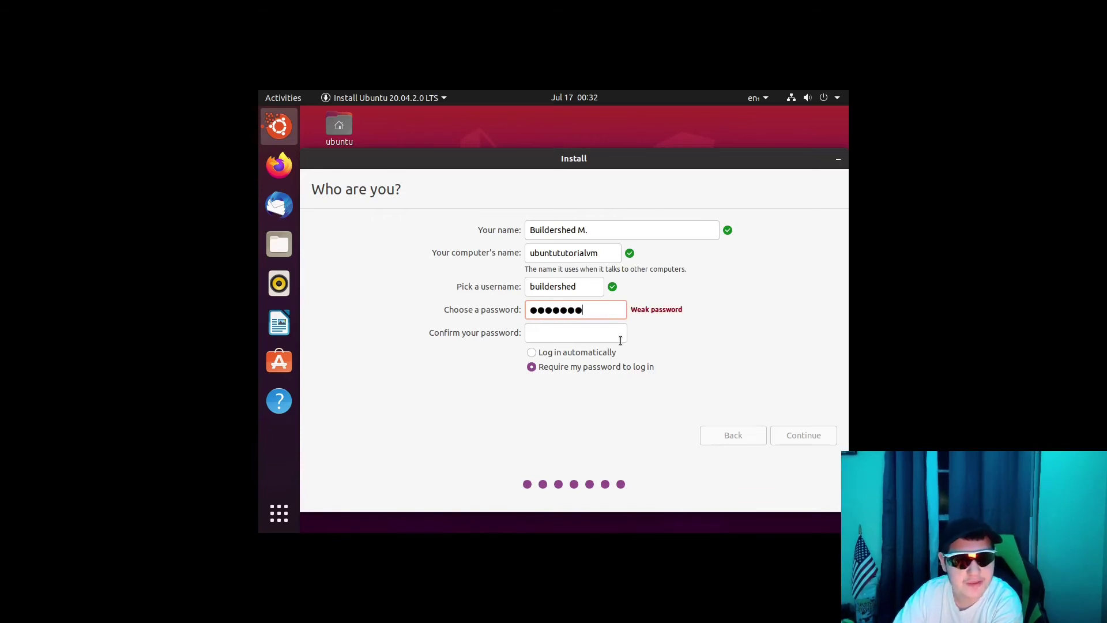
pyautogui.click(620, 340)
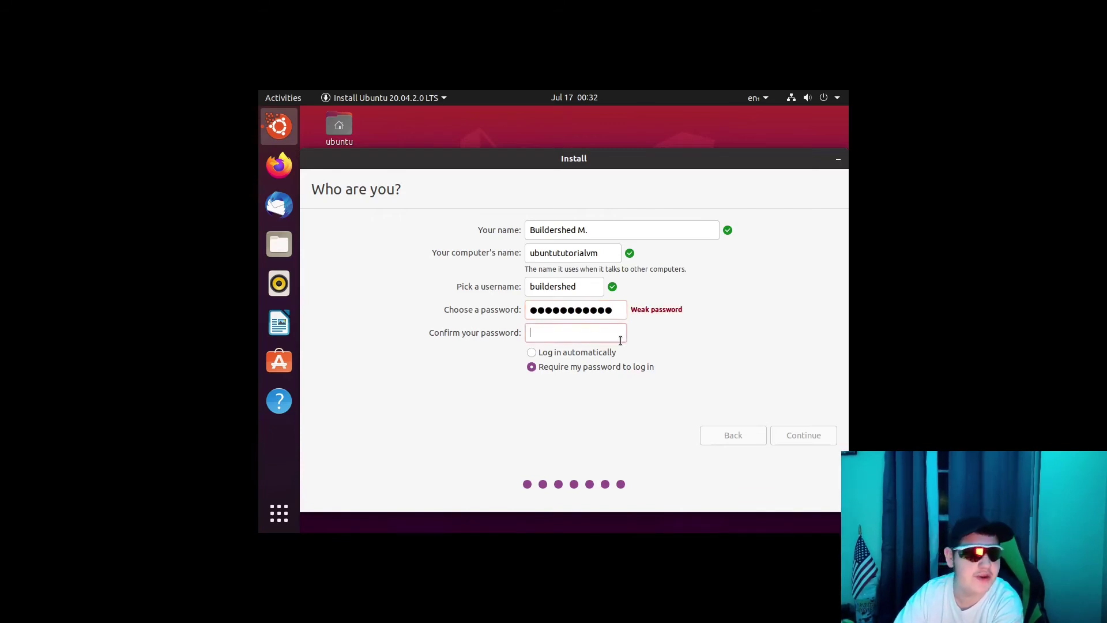
pyautogui.write('************')
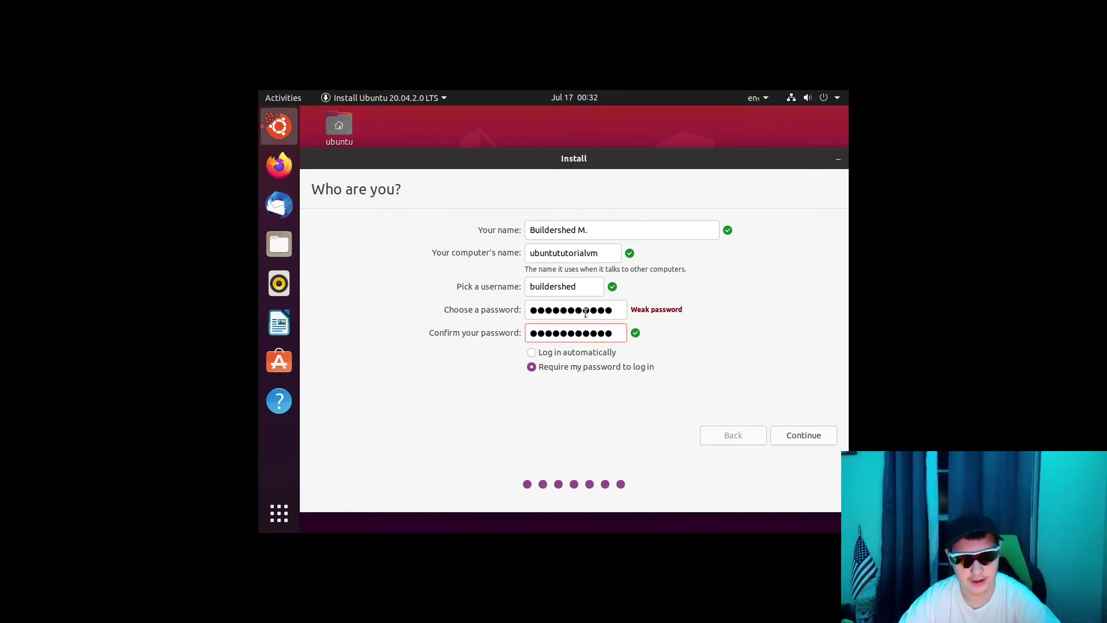
# - Clear the account's username and re-enter the same one, leaving both password entries as they are
pyautogui.moveTo(612, 330); pyautogui.dragTo(497, 339)
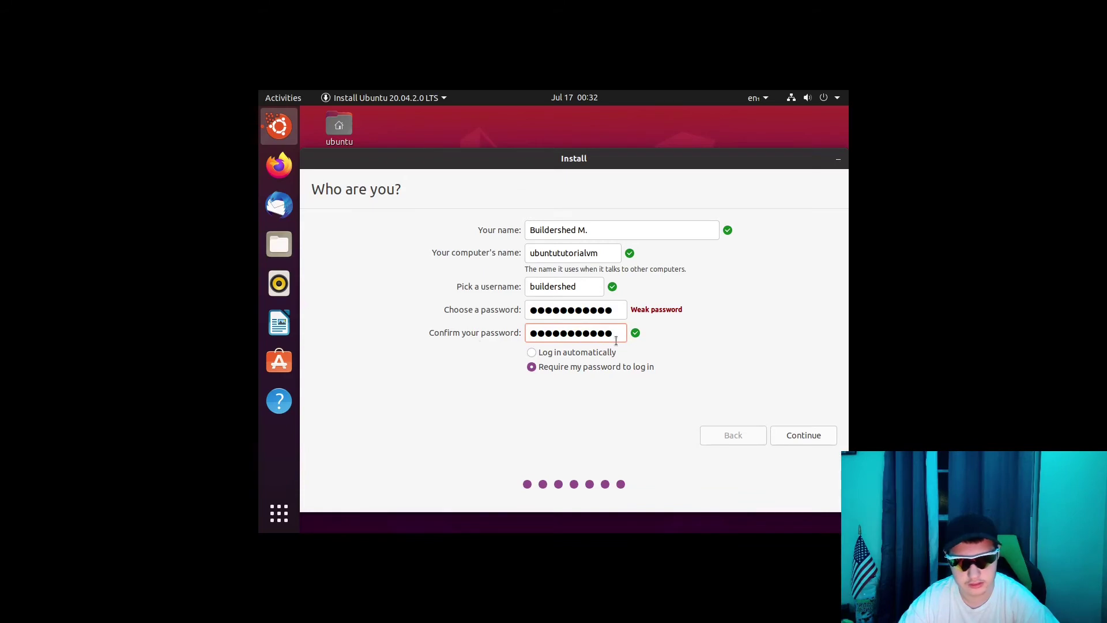
pyautogui.moveTo(616, 338); pyautogui.dragTo(513, 320)
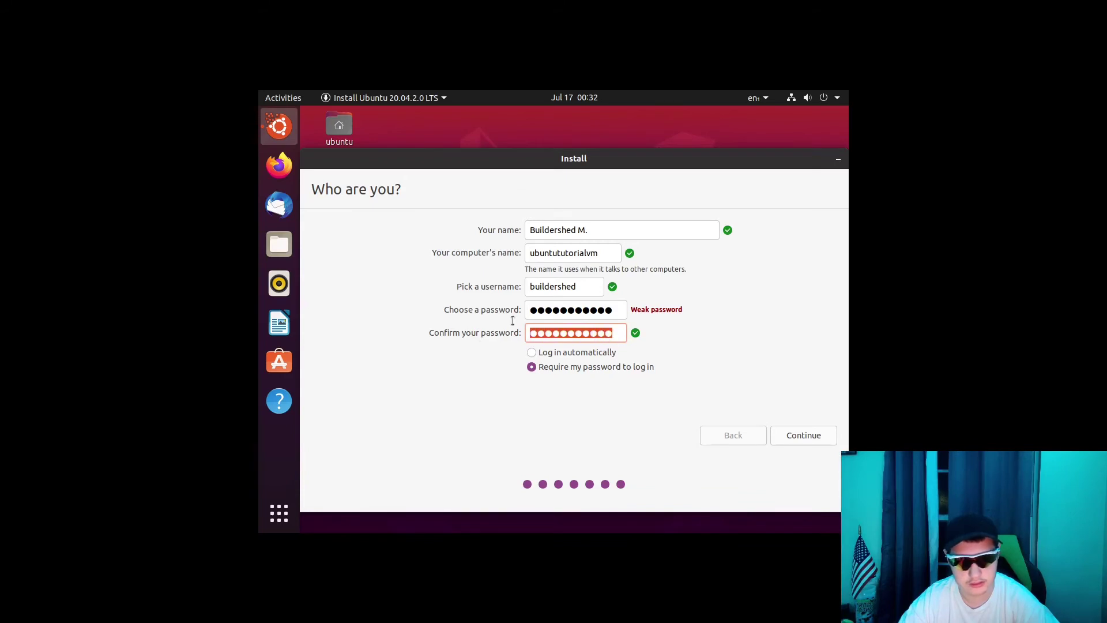
pyautogui.click(574, 289)
pyautogui.doubleClick(574, 288)
pyautogui.press('BackSpace')
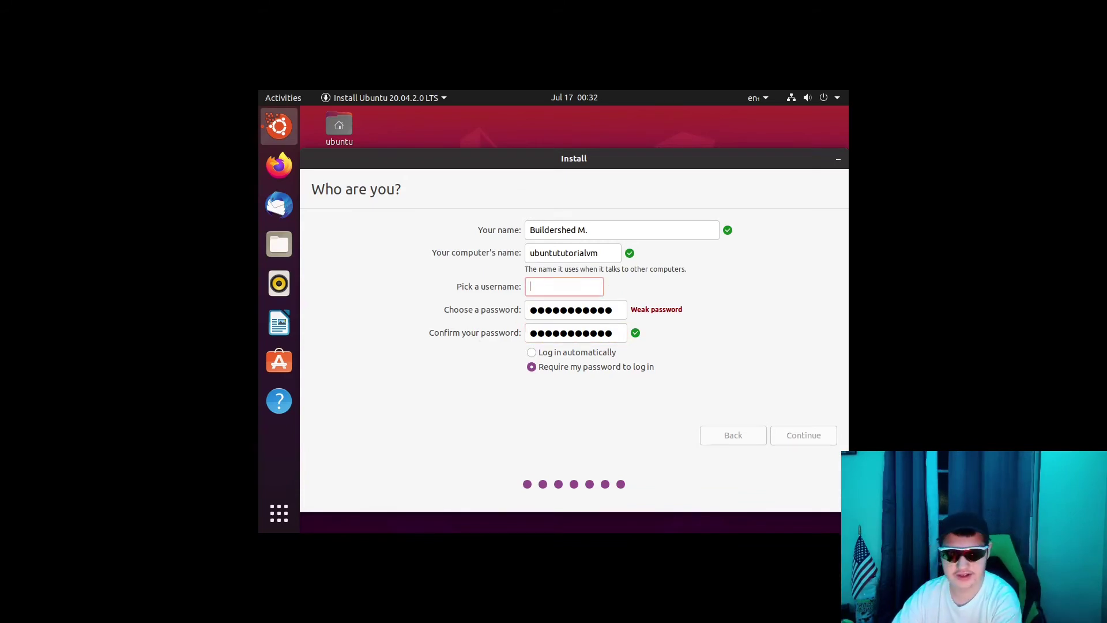
pyautogui.write('b')
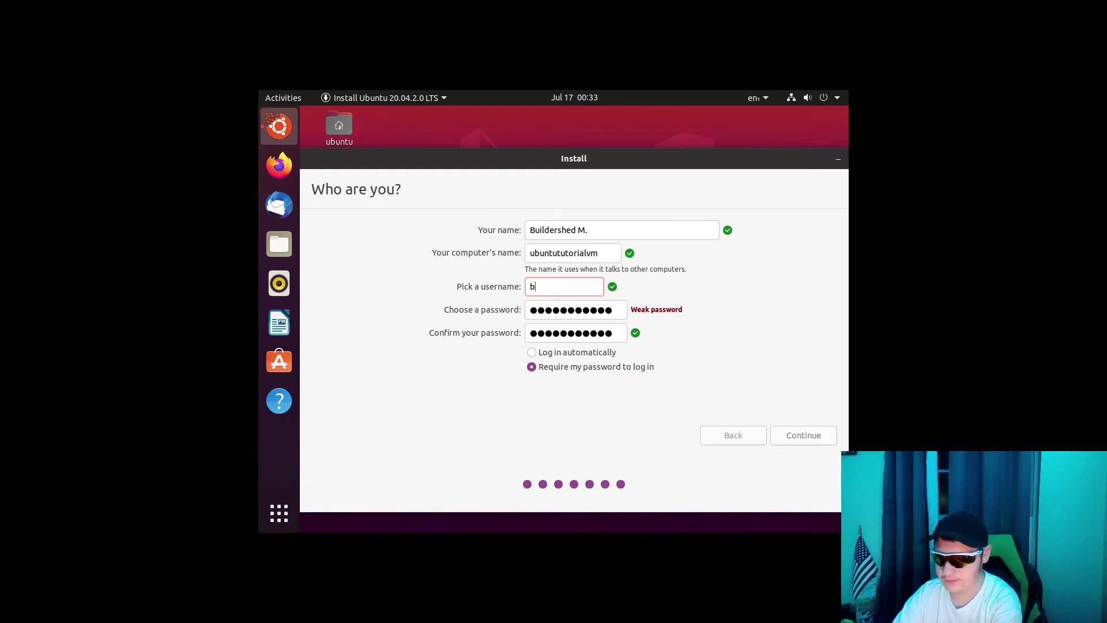
pyautogui.write('uildershed')
pyautogui.hotkey('ctrl', 'a')
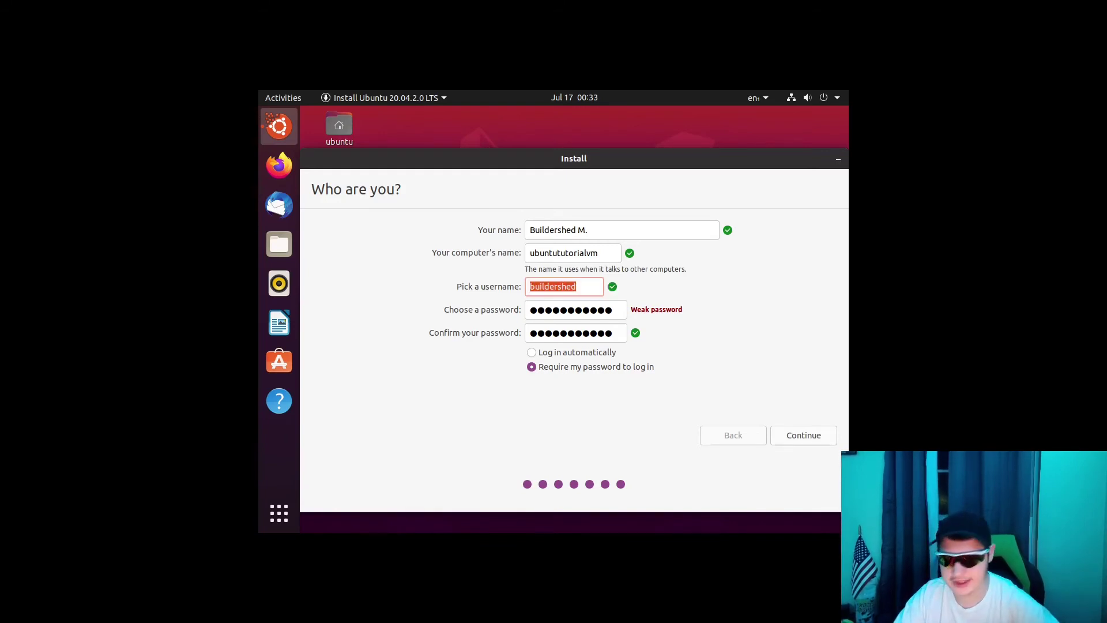
pyautogui.doubleClick(598, 315)
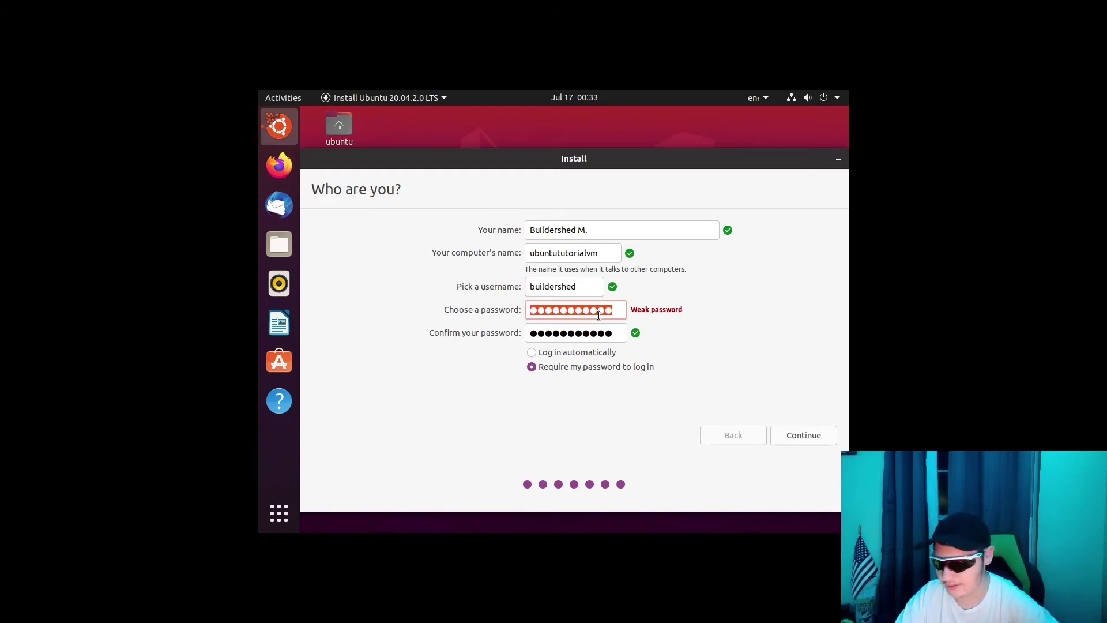
pyautogui.doubleClick(586, 332)
pyautogui.press('Right')
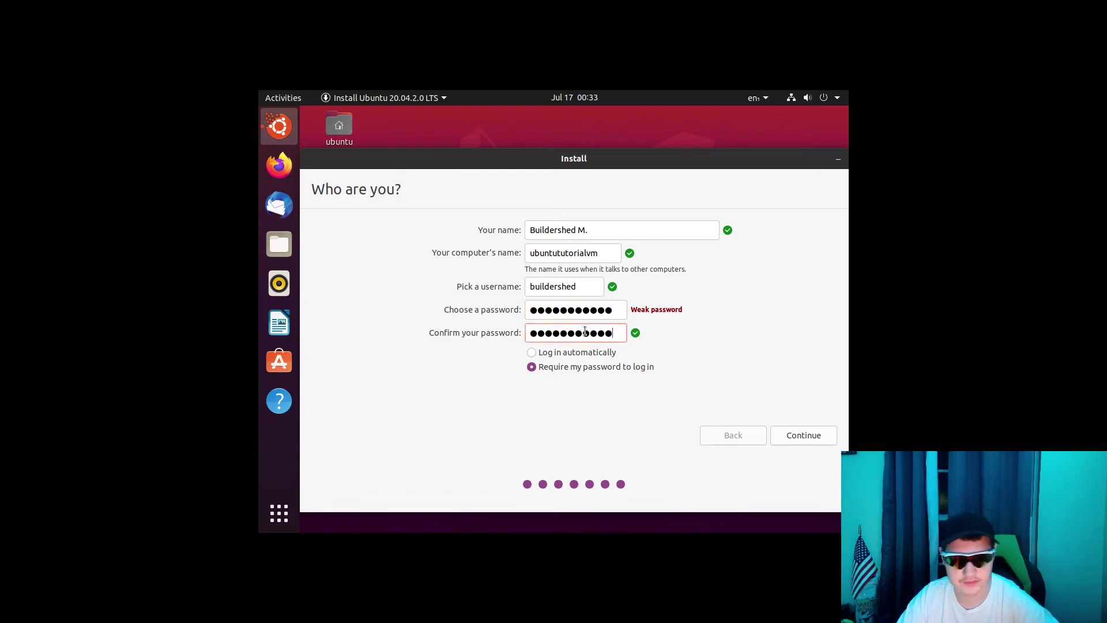
# - Submit the account details to continue the installation, and move the installer window slightly higher on the desktop
pyautogui.click(803, 436)
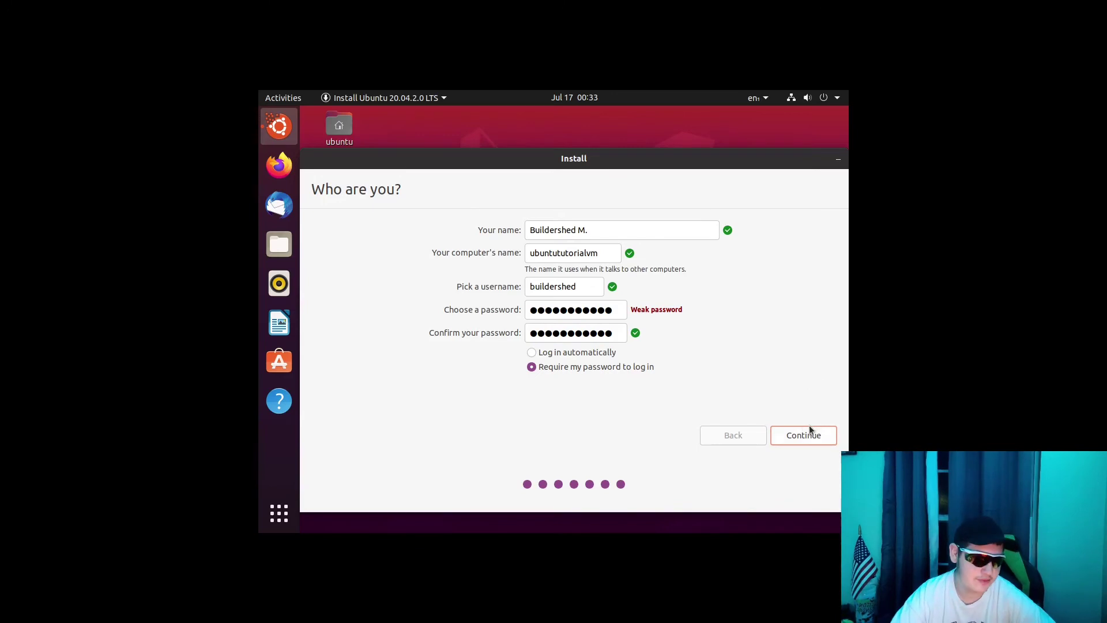
pyautogui.click(790, 433)
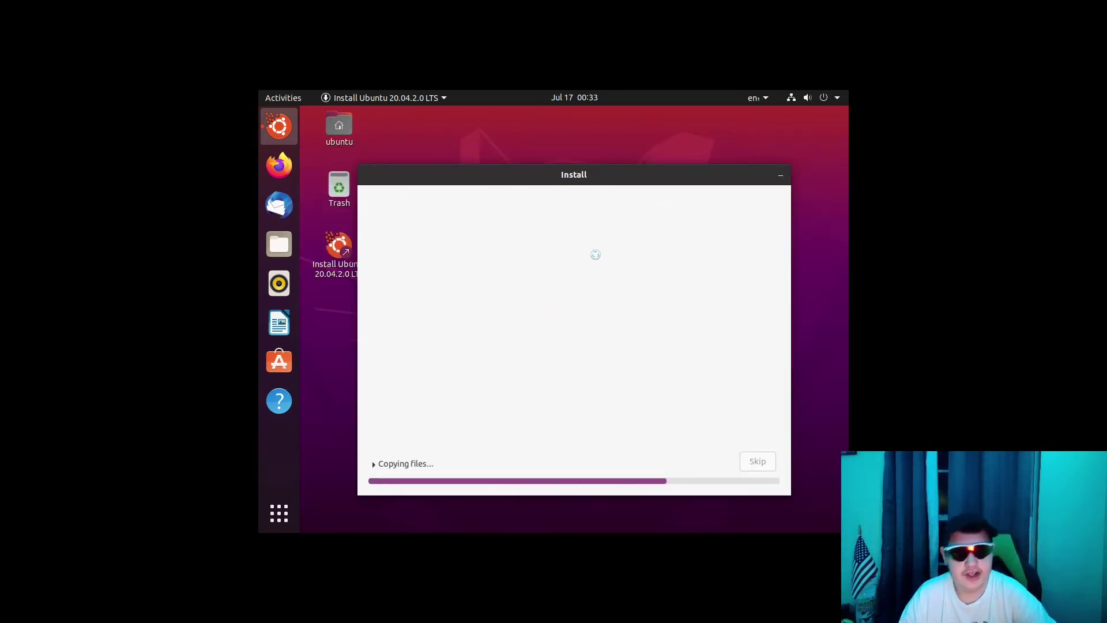
pyautogui.moveTo(571, 175); pyautogui.dragTo(565, 144)
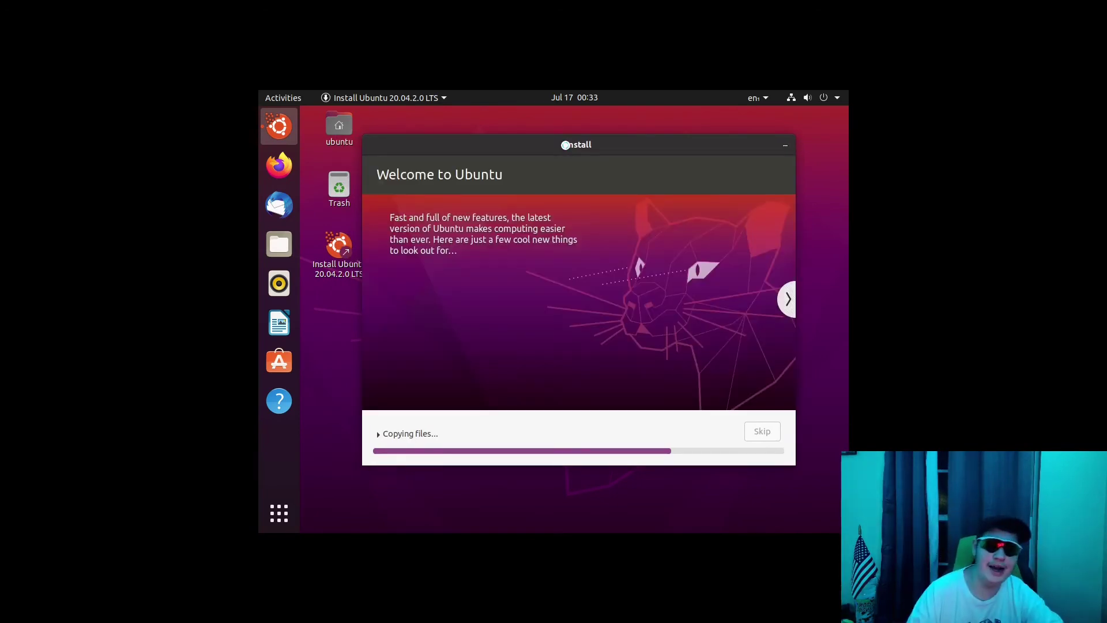
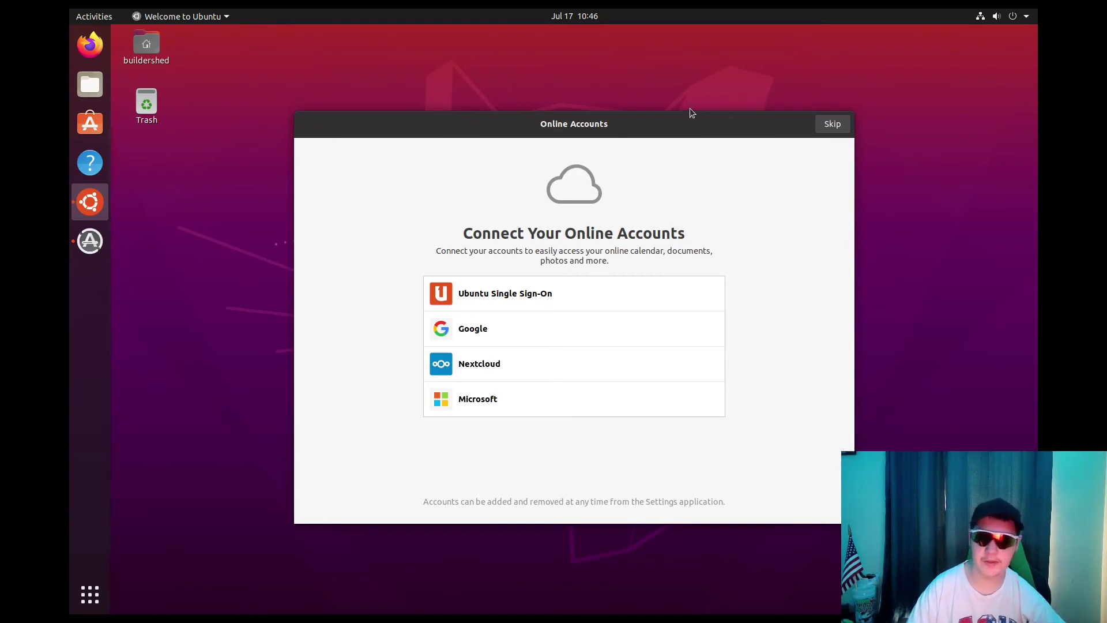
pyautogui.click(101, 18)
pyautogui.click(102, 18)
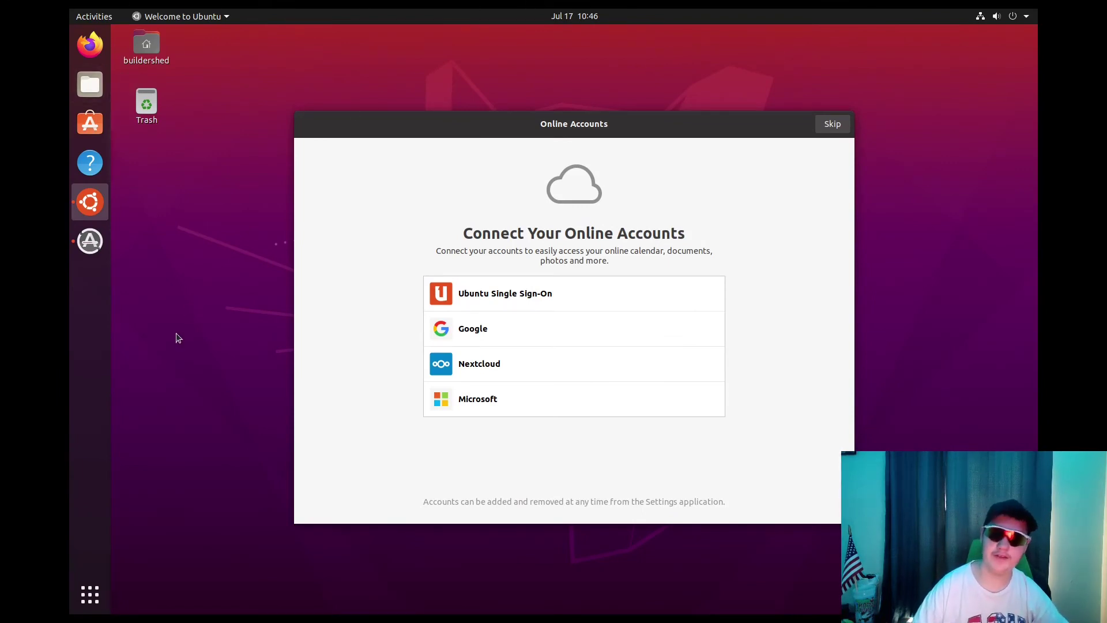
# - Open and close the full applications overview, and skip connecting any online accounts
pyautogui.click(95, 594)
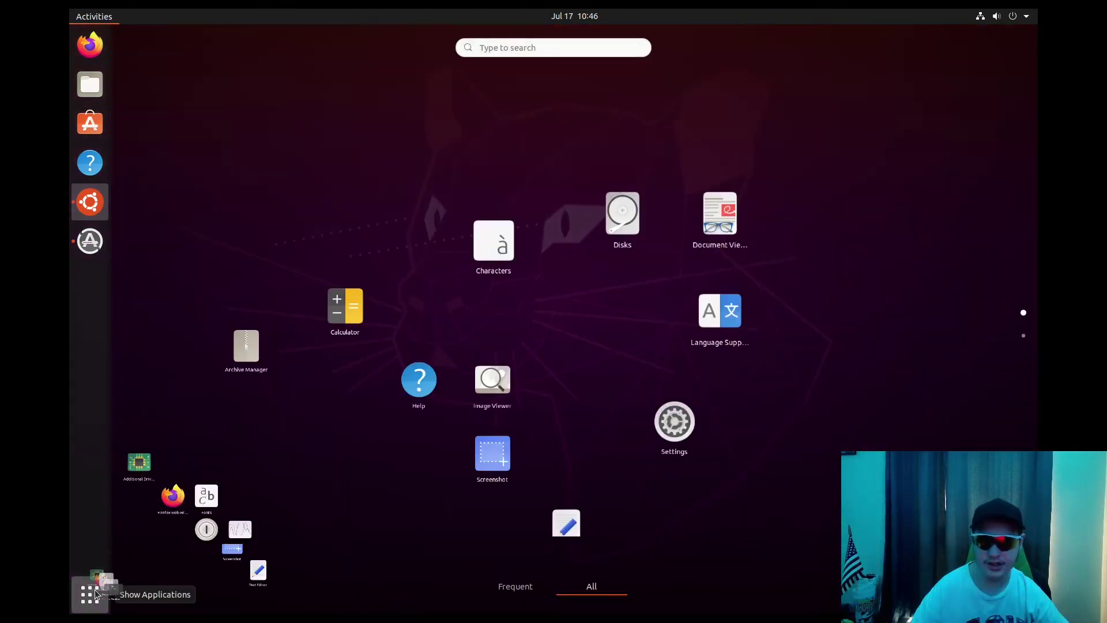
pyautogui.click(98, 604)
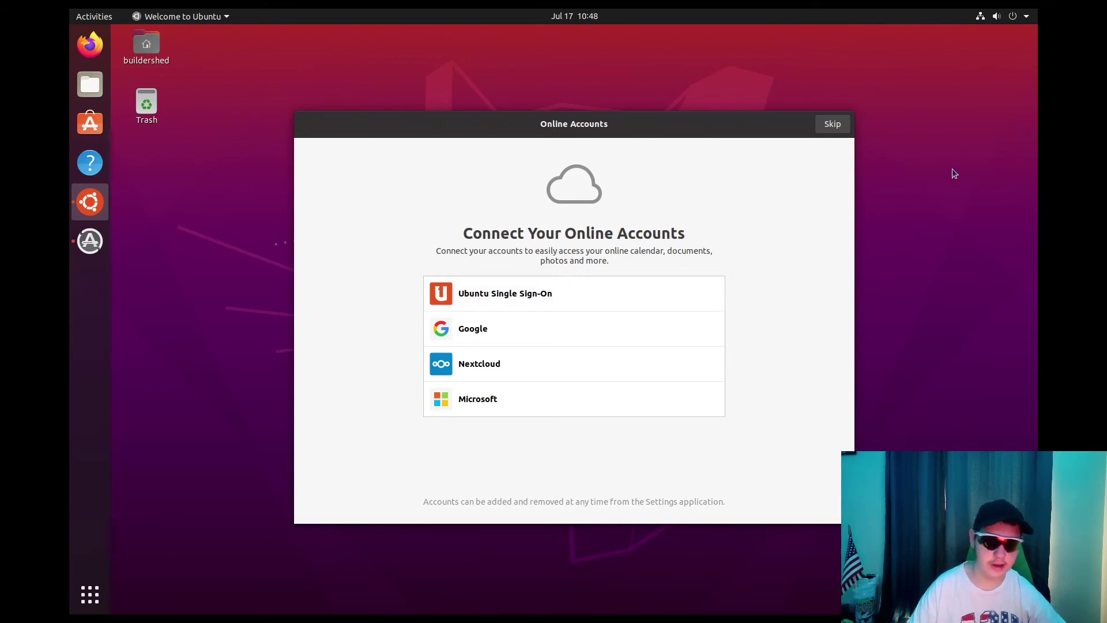
pyautogui.click(838, 124)
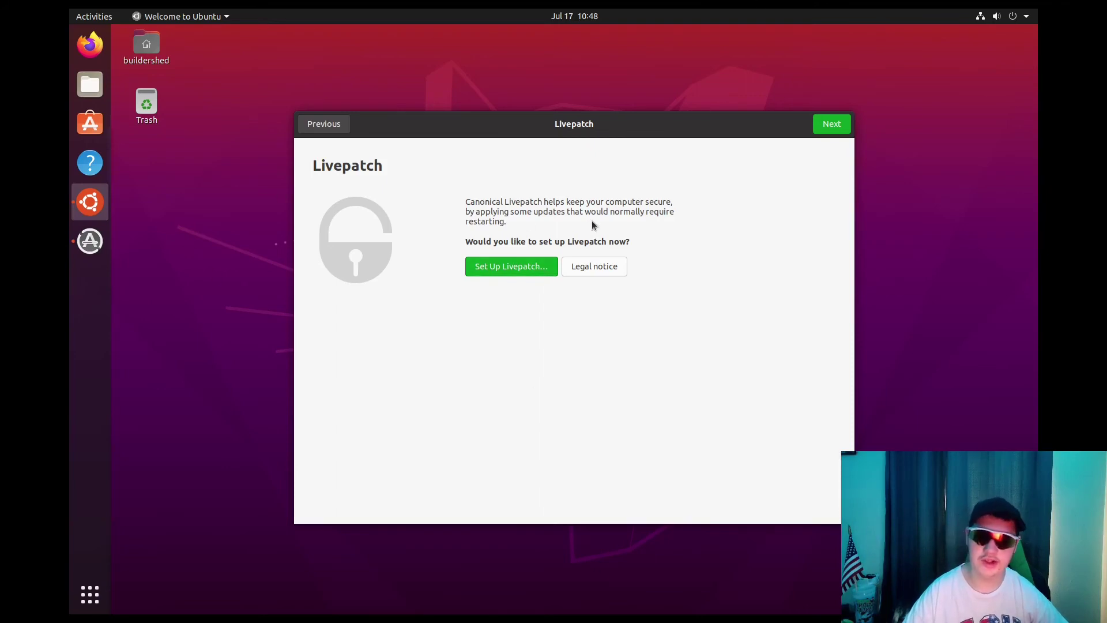
# - Try to set up Livepatch by authenticating with the account password, and cancel the Ubuntu One account sign-in
pyautogui.click(547, 271)
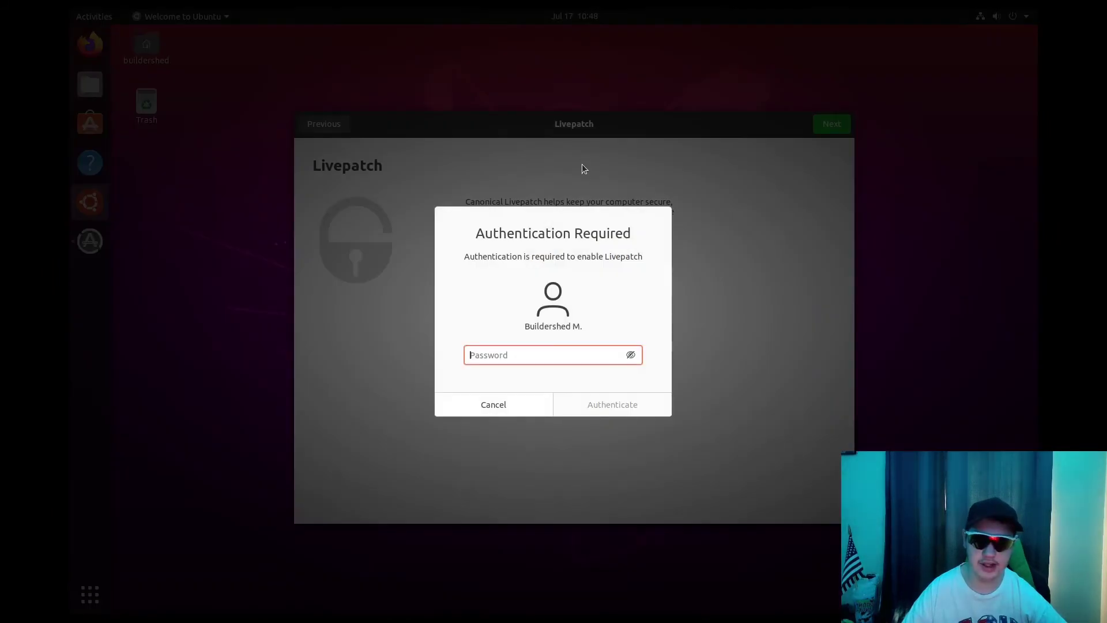
pyautogui.write('******')
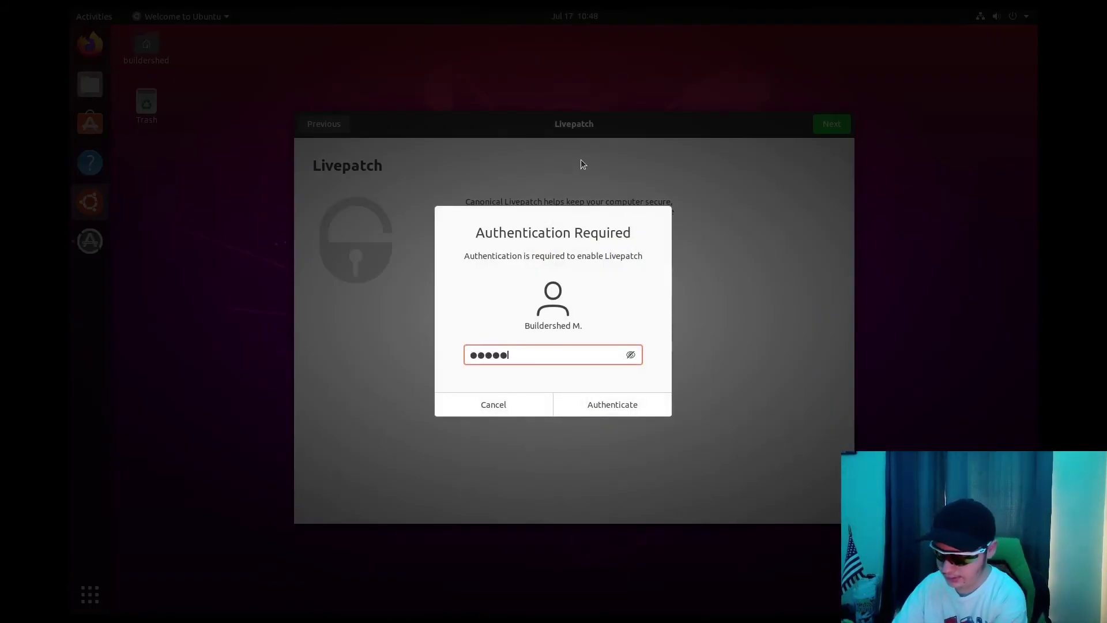
pyautogui.press('BackSpace')
pyautogui.press('BackSpace')
pyautogui.press('BackSpace')
pyautogui.press('BackSpace')
pyautogui.press('BackSpace')
pyautogui.press('BackSpace')
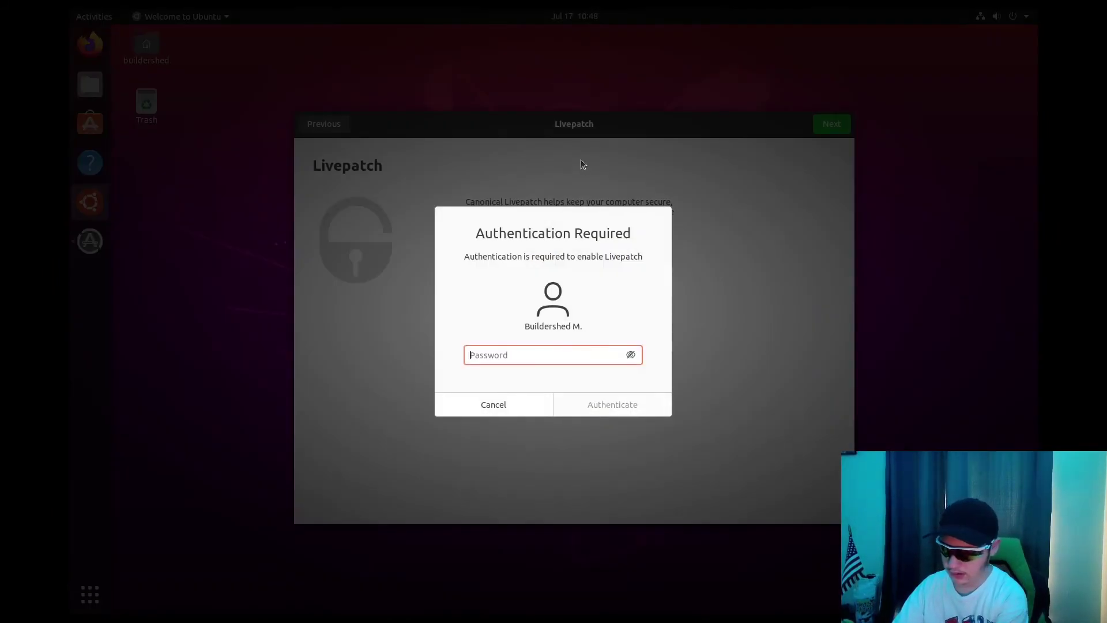
pyautogui.write('***********')
pyautogui.press('Return')
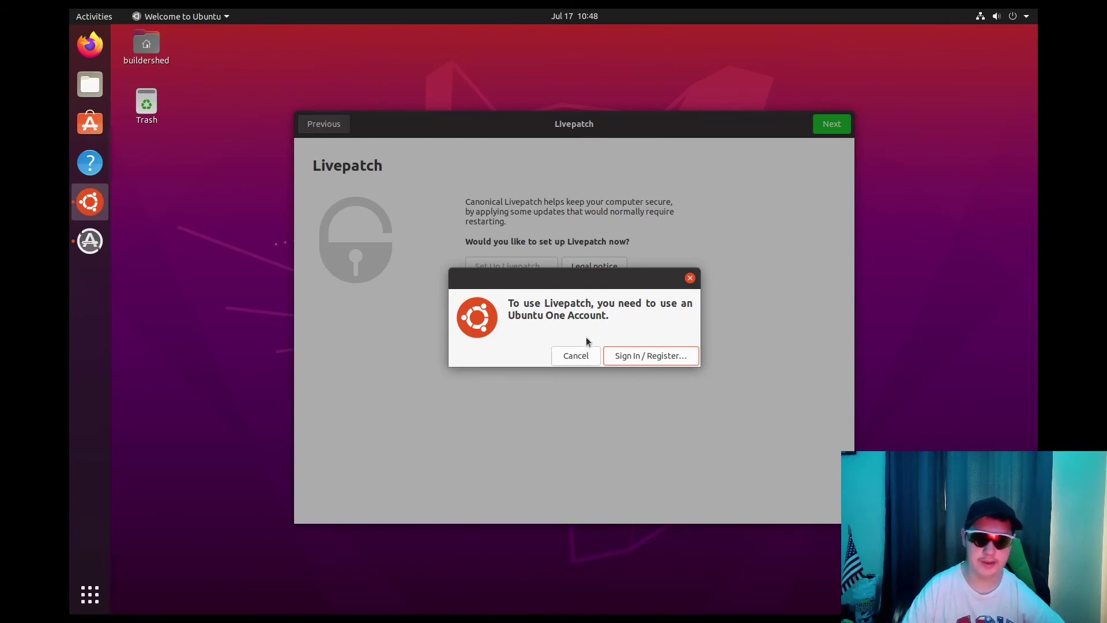
pyautogui.click(573, 357)
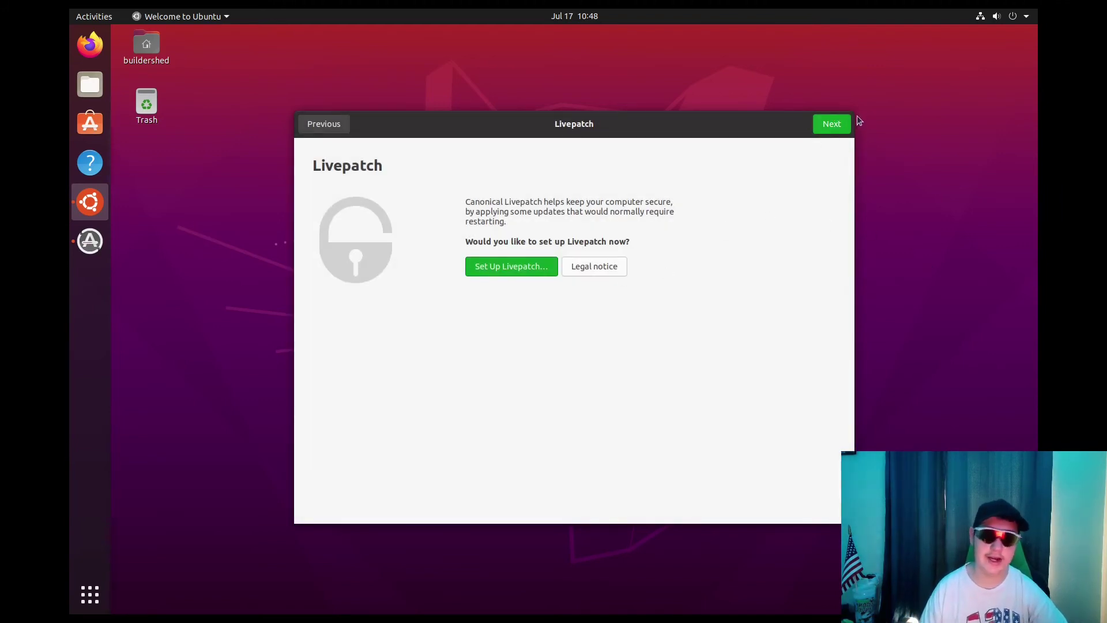
# - Finish the Welcome to Ubuntu setup without Livepatch, choosing No, don't send system info and leaving Location Services off
pyautogui.click(838, 127)
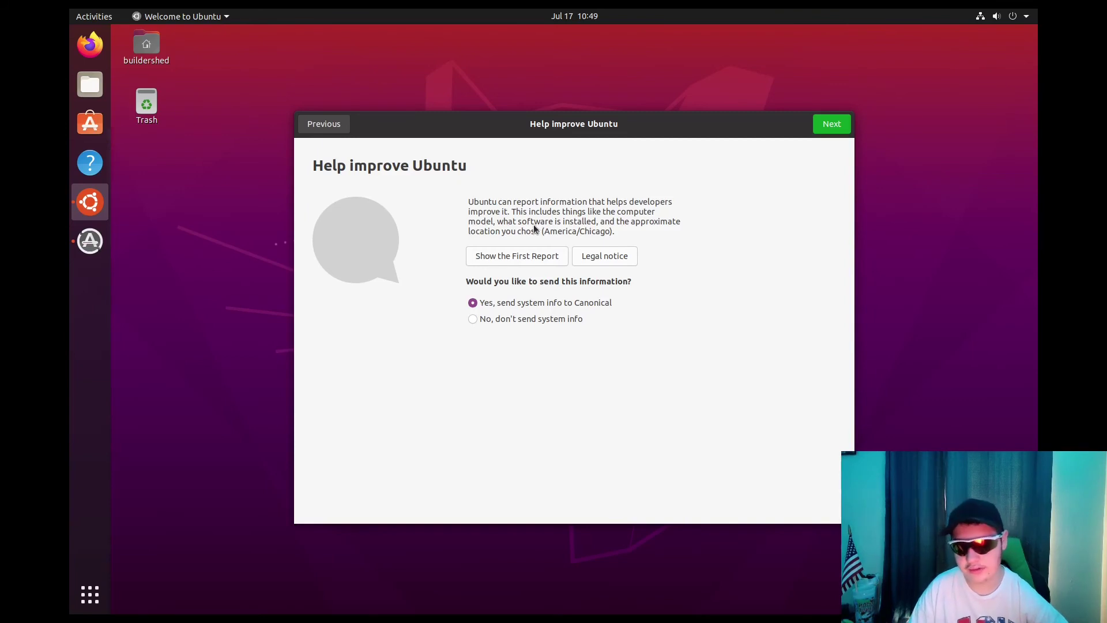
pyautogui.click(499, 320)
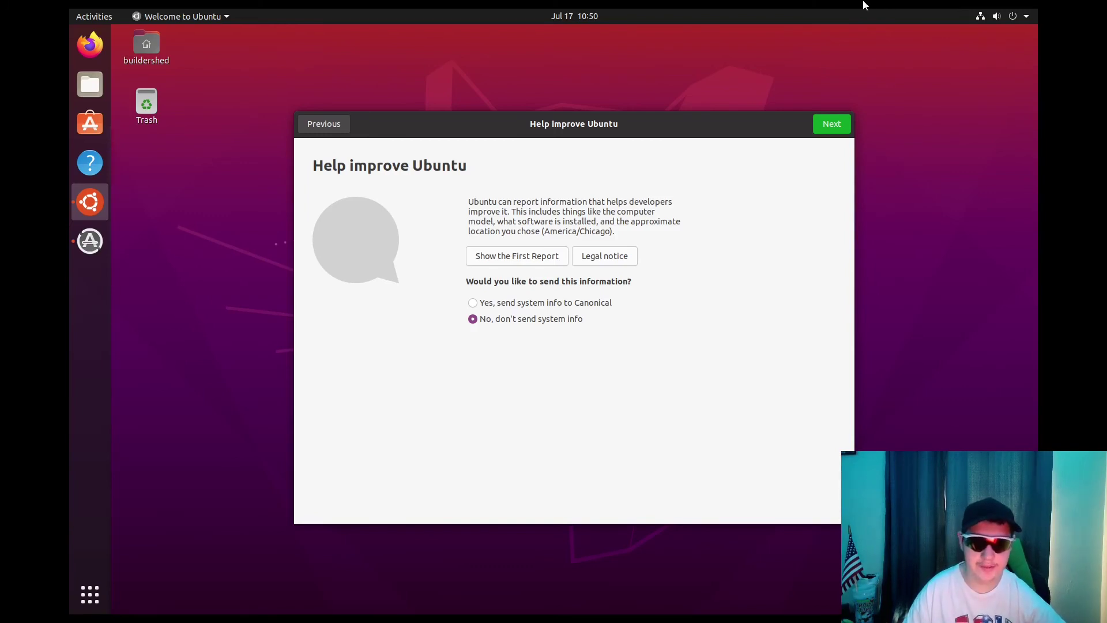
pyautogui.click(829, 115)
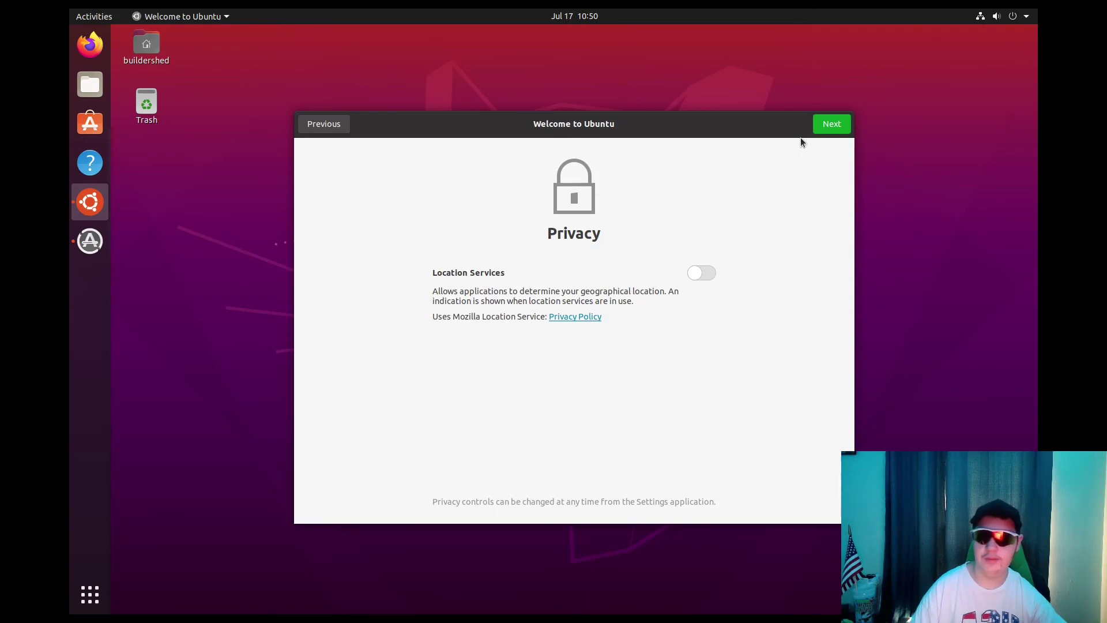
pyautogui.click(836, 120)
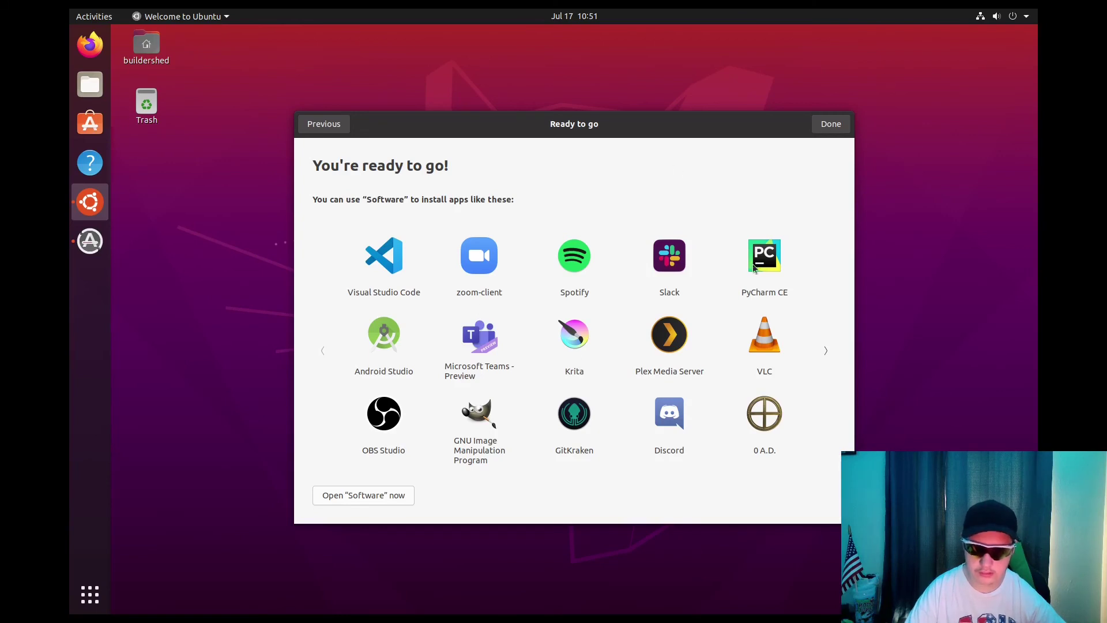
pyautogui.click(831, 125)
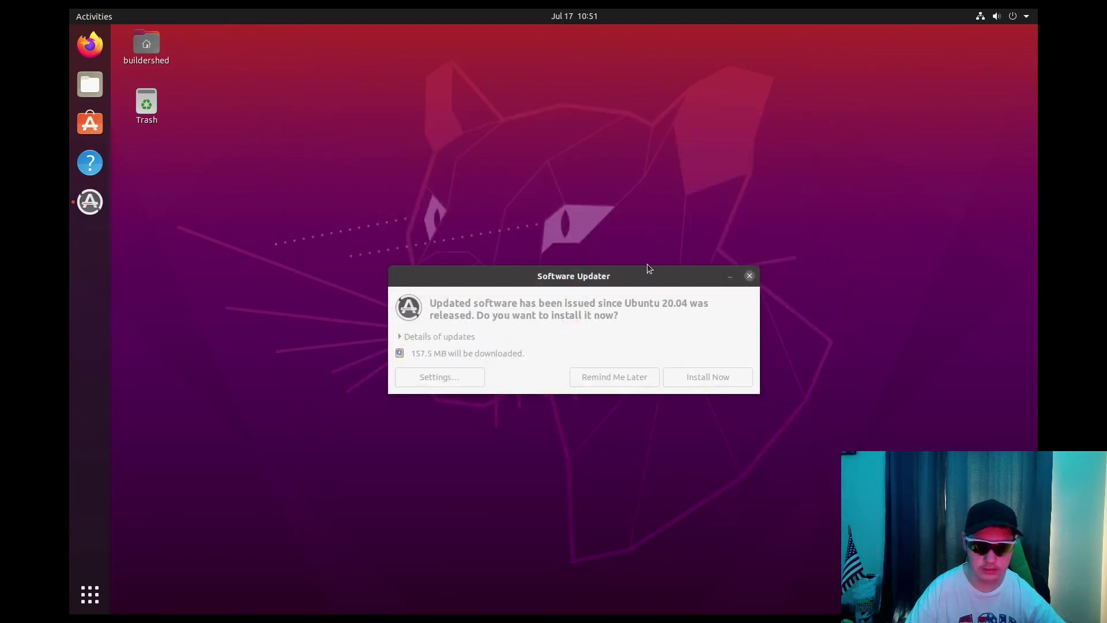
# - Move the Software Updater window up the desktop and expand the details of the available updates
pyautogui.moveTo(626, 277); pyautogui.dragTo(688, 194)
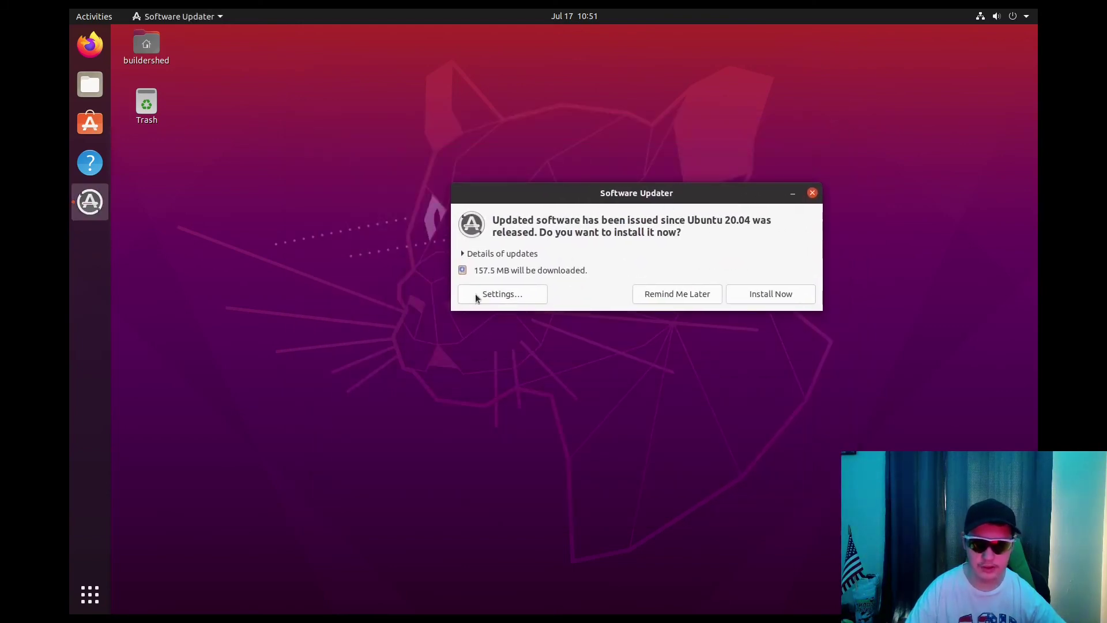
pyautogui.click(501, 254)
pyautogui.scroll(-1, 618, 279)
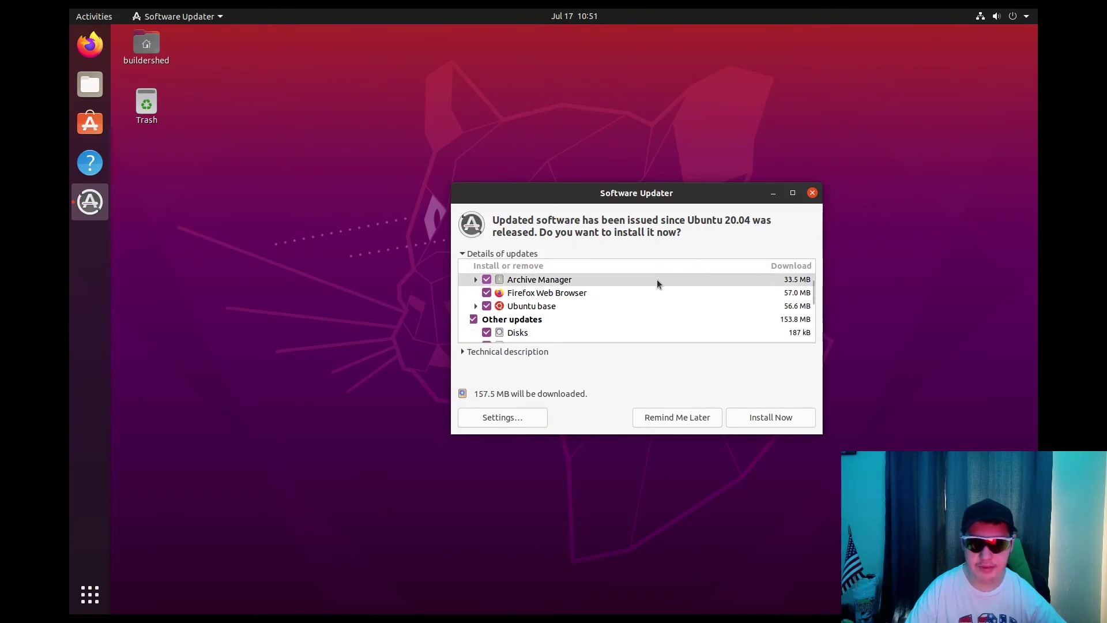
# - Launch Firefox, and meanwhile move the Software Updater window aside and look through its update list
pyautogui.click(88, 52)
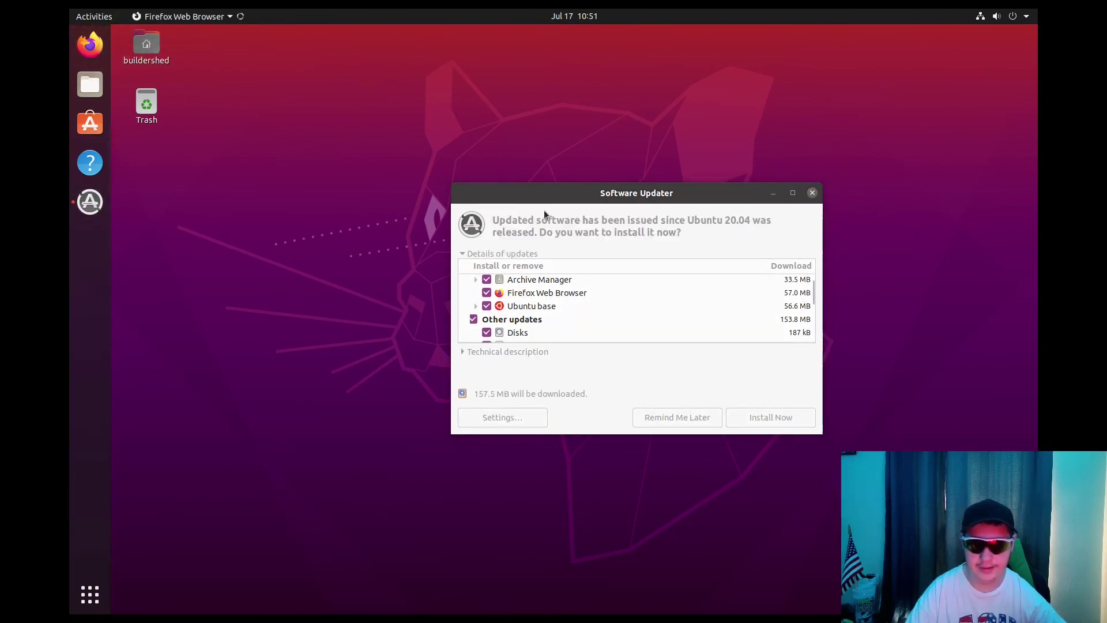
pyautogui.click(610, 187)
pyautogui.moveTo(610, 186); pyautogui.dragTo(824, 86)
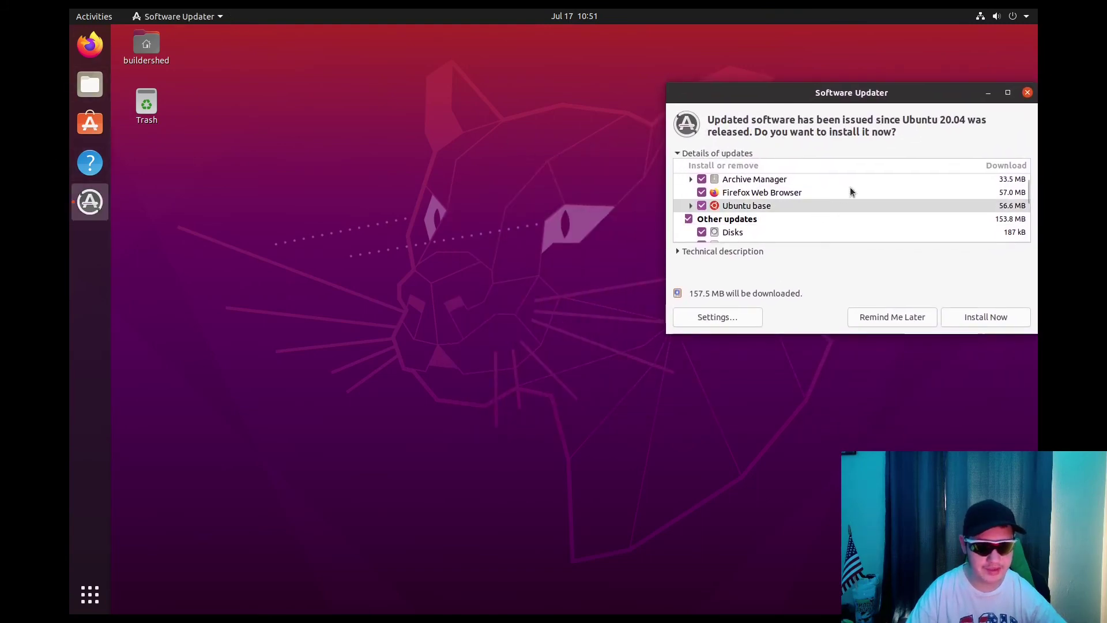
pyautogui.scroll(-5, 821, 200)
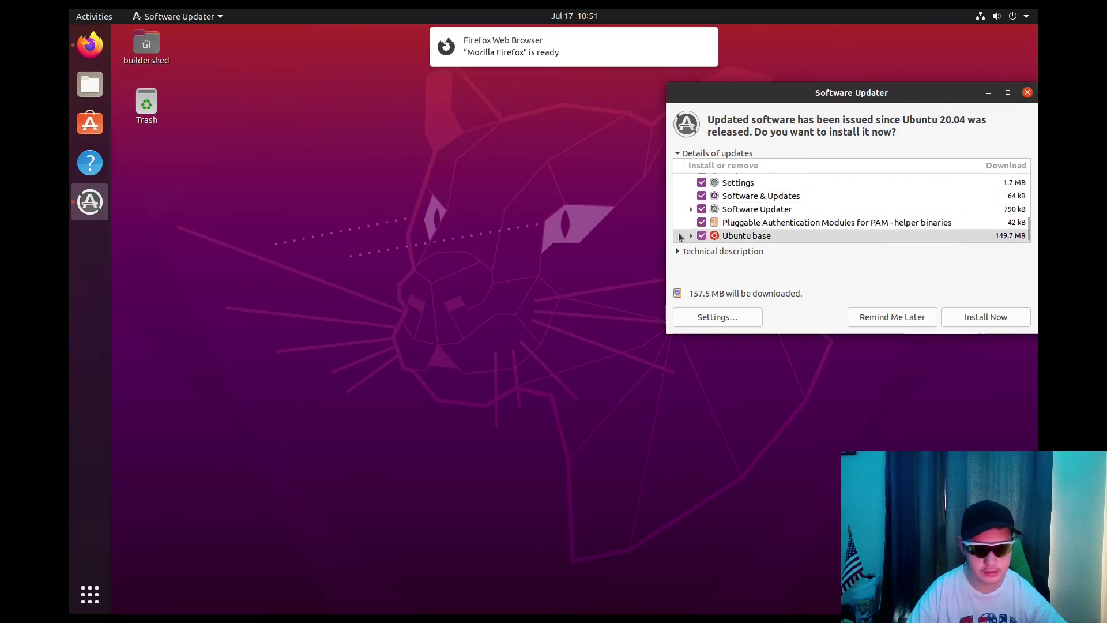
# - Bring the Firefox window forward, reposition it, and close both the New Tab and the Firefox Privacy Notice tabs
pyautogui.click(570, 44)
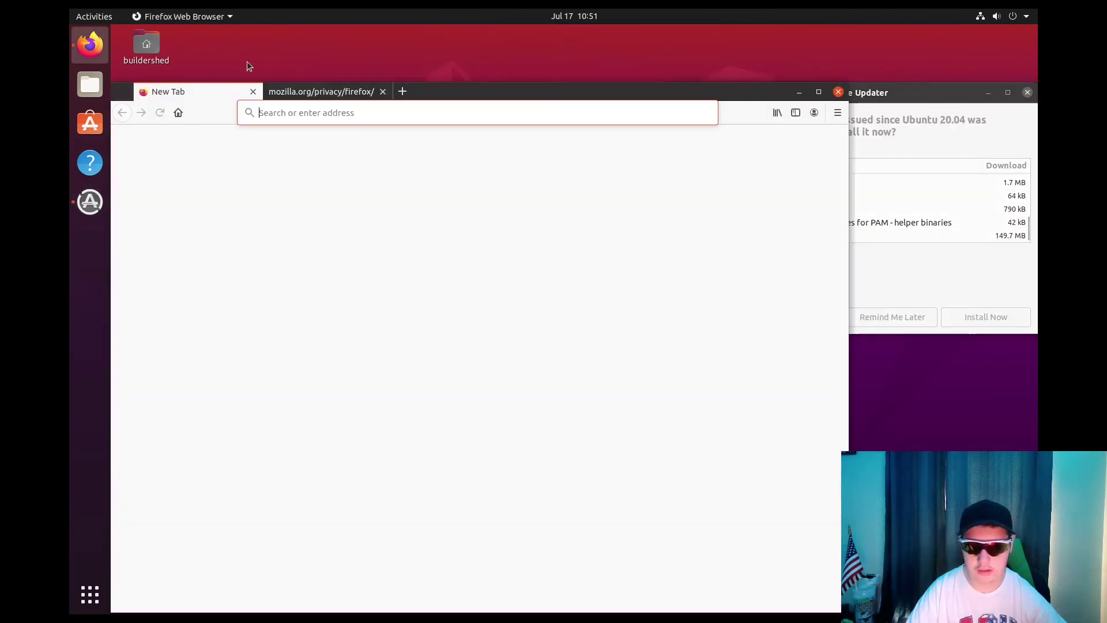
pyautogui.moveTo(461, 88); pyautogui.dragTo(535, 54)
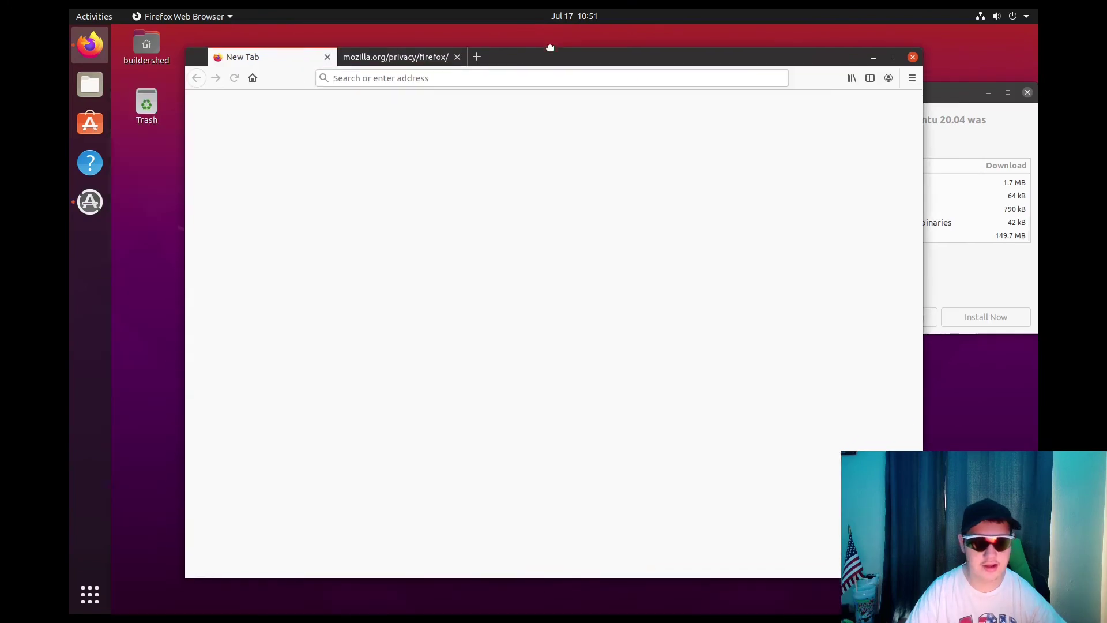
pyautogui.click(328, 59)
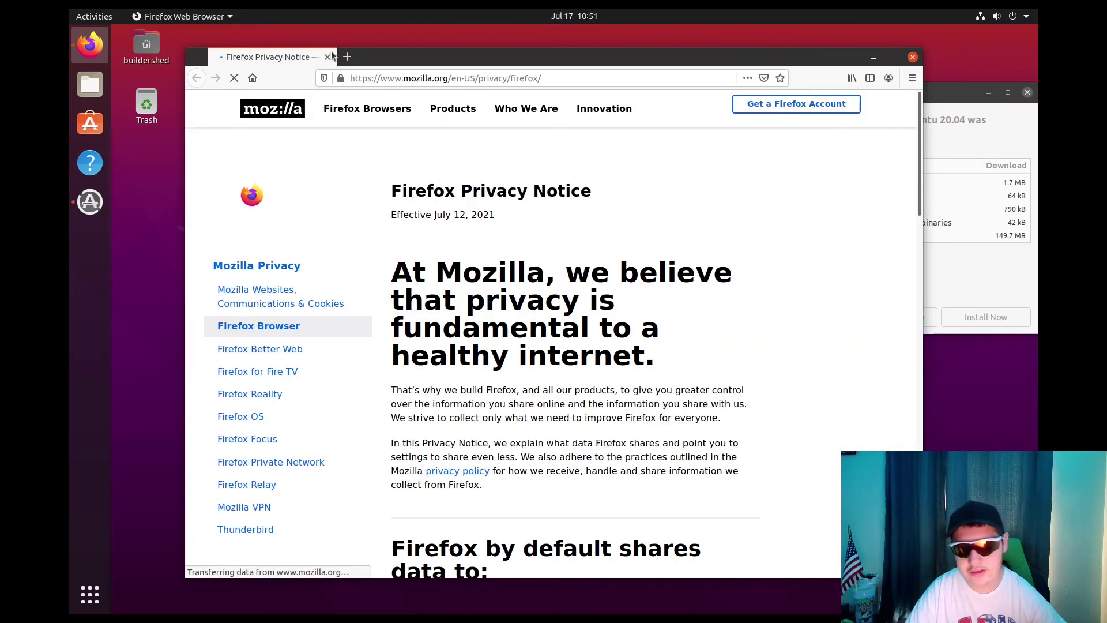
pyautogui.click(328, 57)
# - Move the Software Updater window back toward the middle of the desktop and review the listed security and other updates
pyautogui.moveTo(942, 99); pyautogui.dragTo(723, 96)
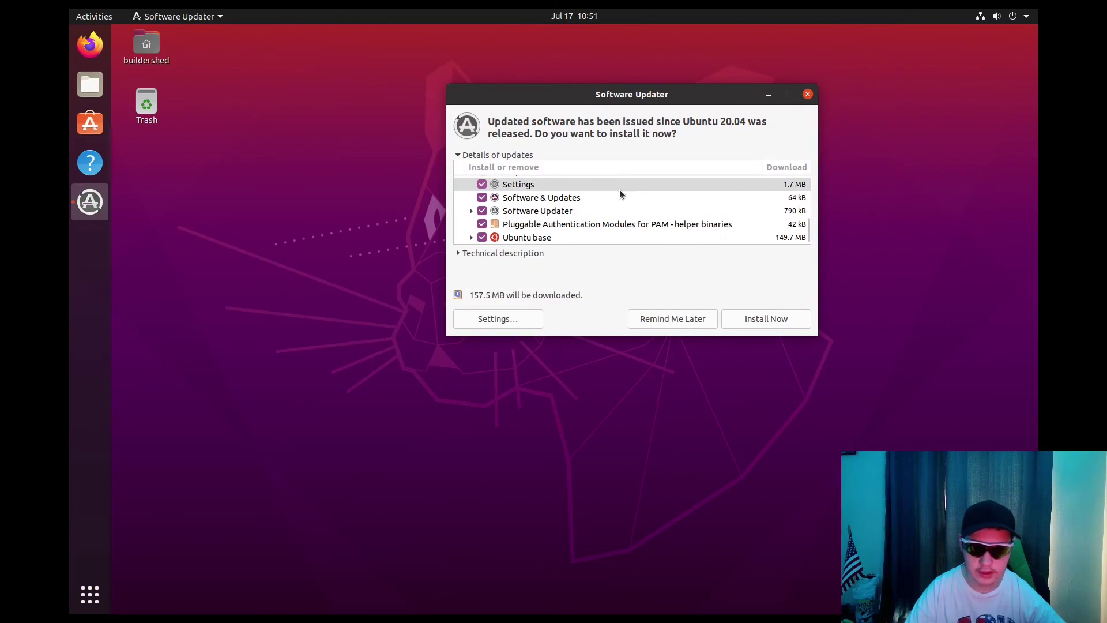
pyautogui.scroll(3, 606, 191)
pyautogui.scroll(-2, 606, 194)
pyautogui.scroll(3, 523, 240)
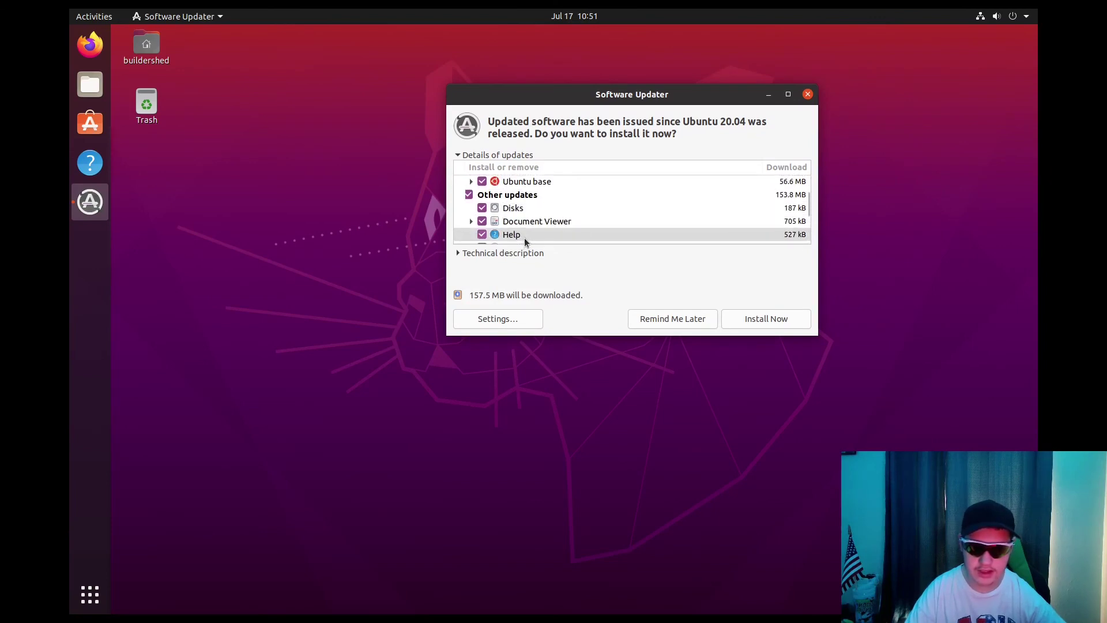
pyautogui.scroll(-3, 534, 226)
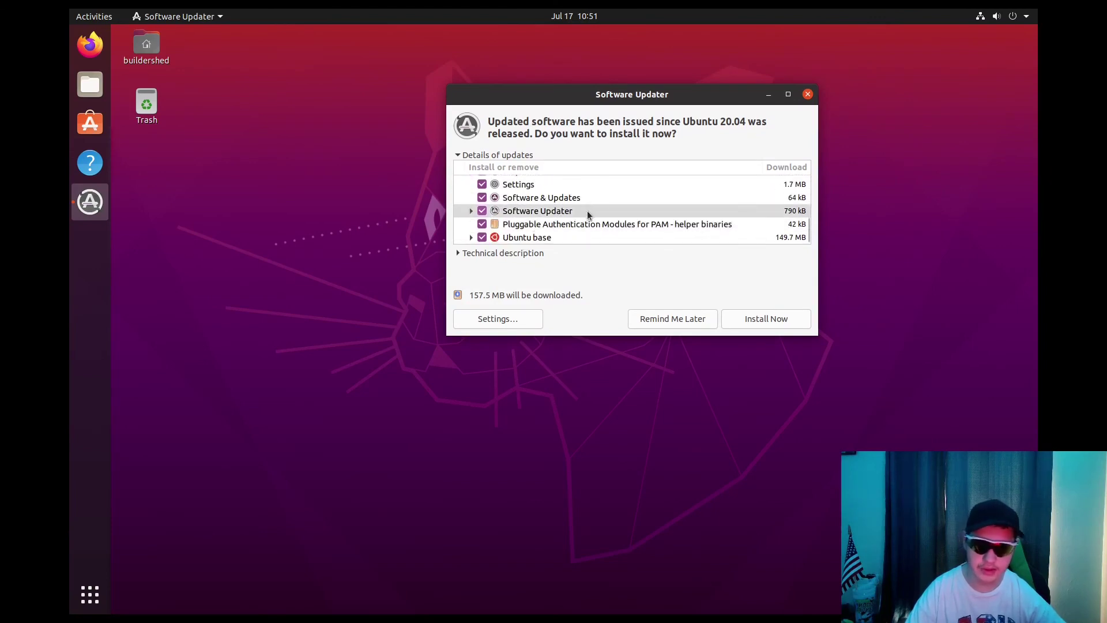
pyautogui.scroll(5, 589, 202)
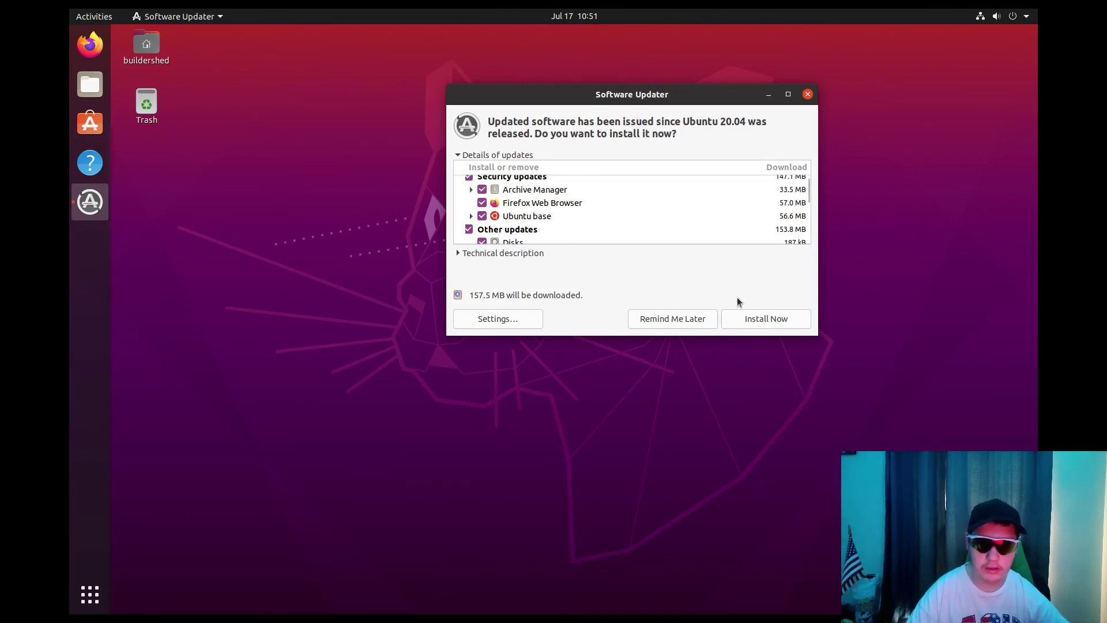
# - Request installation of all listed updates, move the Software Updater window lower, and choose Remind Me Later
pyautogui.click(759, 322)
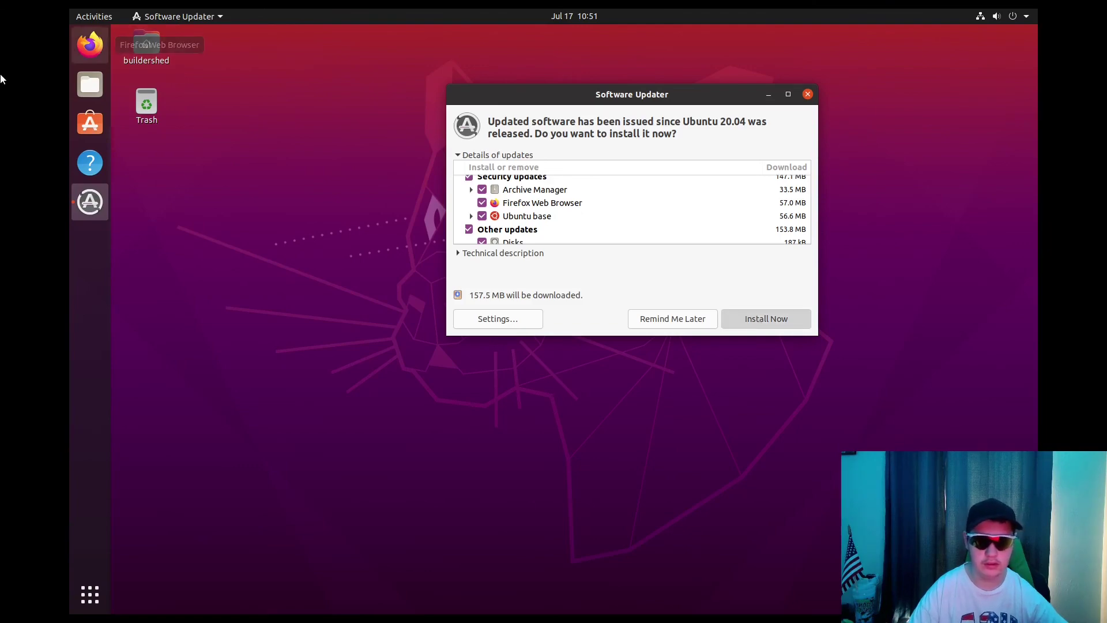
pyautogui.moveTo(546, 97); pyautogui.dragTo(661, 146)
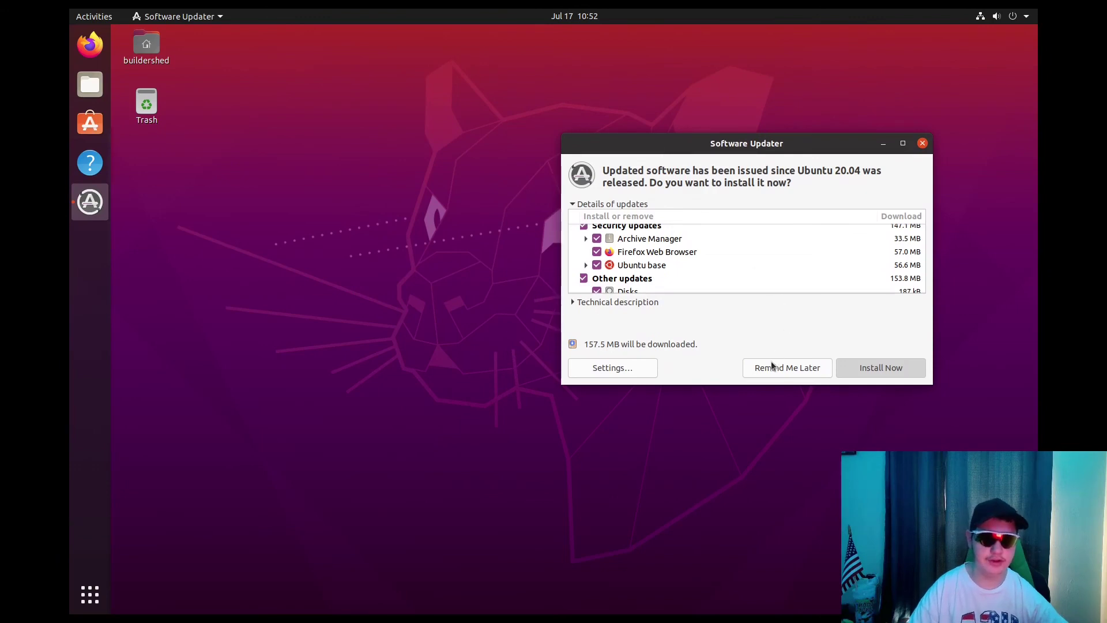
pyautogui.click(809, 370)
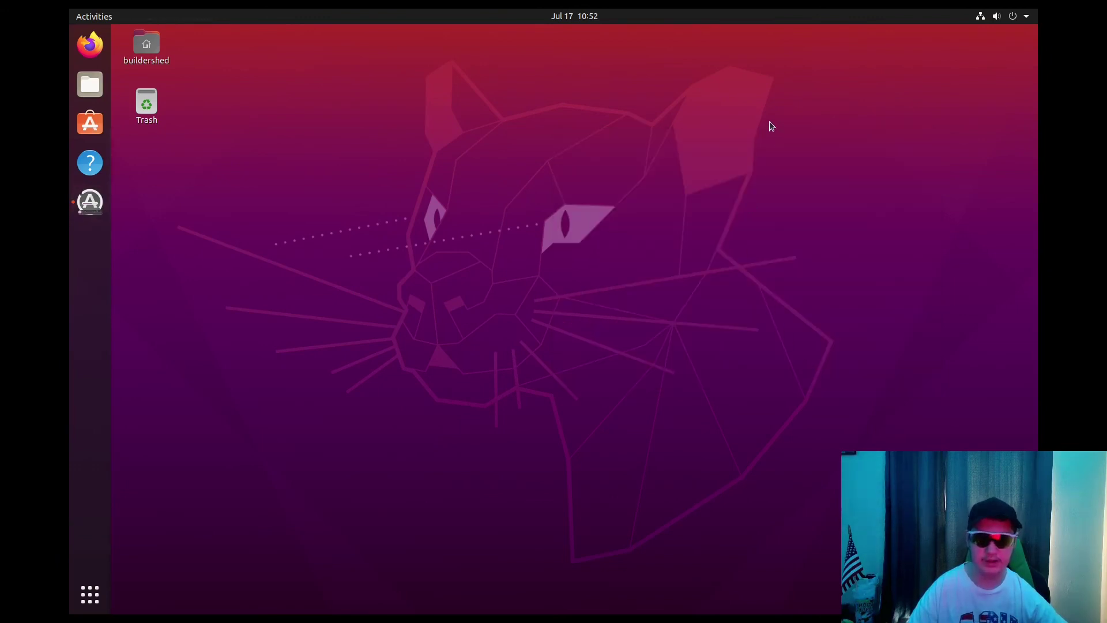
pyautogui.moveTo(772, 126); pyautogui.dragTo(488, 321)
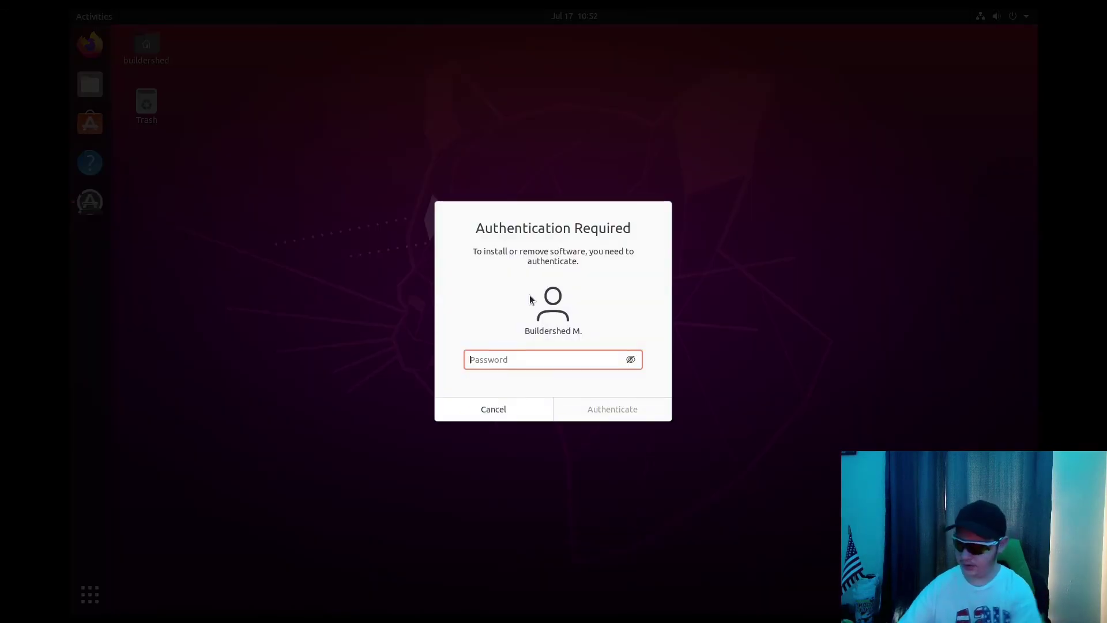
# - Enter the account password, clearing the first entry and retyping it, and authenticate the software installation
pyautogui.write('•••••••')
pyautogui.press('BackSpace')
pyautogui.press('BackSpace')
pyautogui.press('BackSpace')
pyautogui.press('BackSpace')
pyautogui.press('BackSpace')
pyautogui.press('BackSpace')
pyautogui.press('BackSpace')
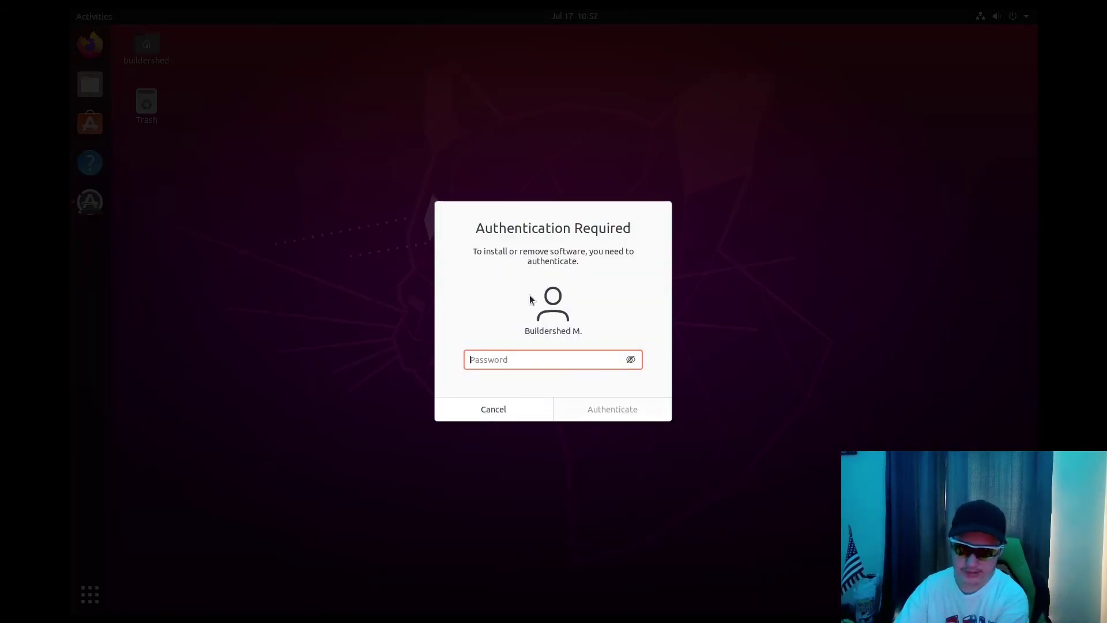
pyautogui.write('••••••••••••')
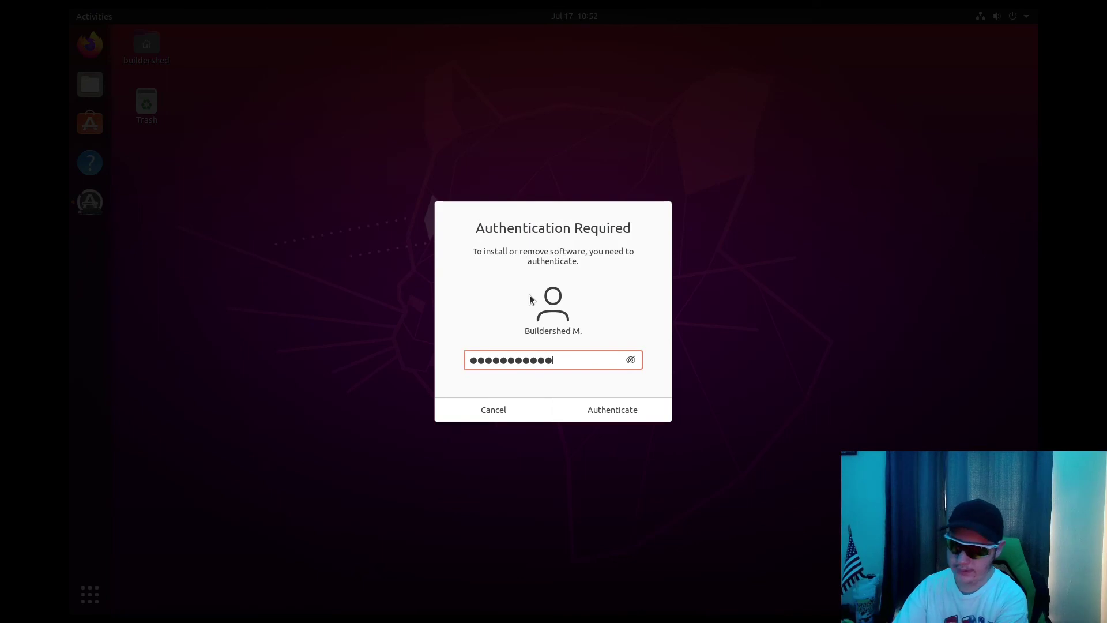
pyautogui.press('Return')
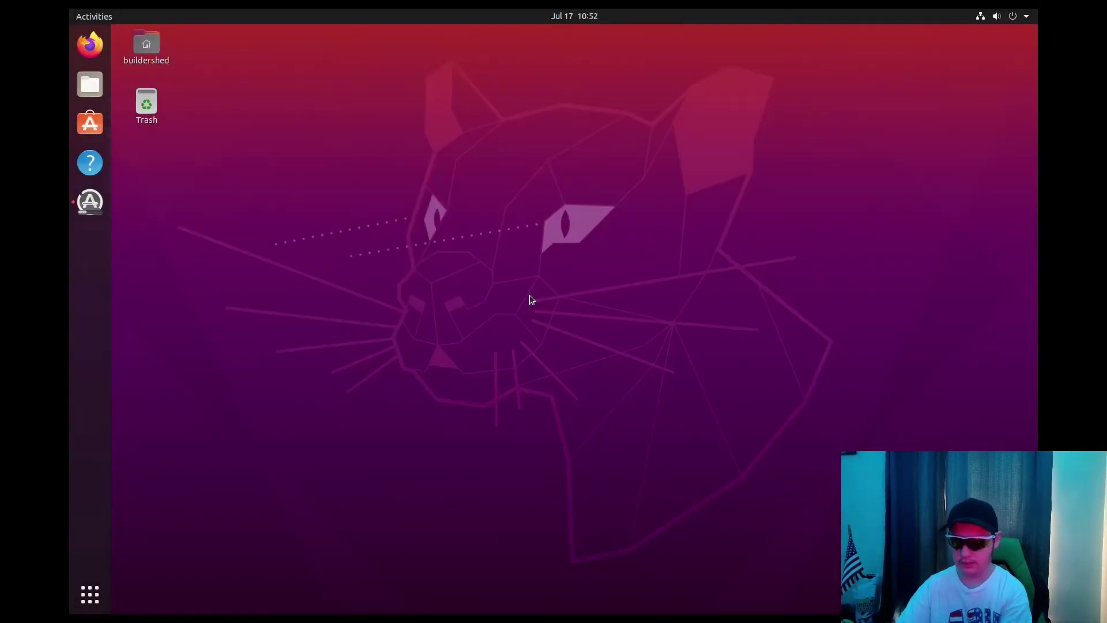